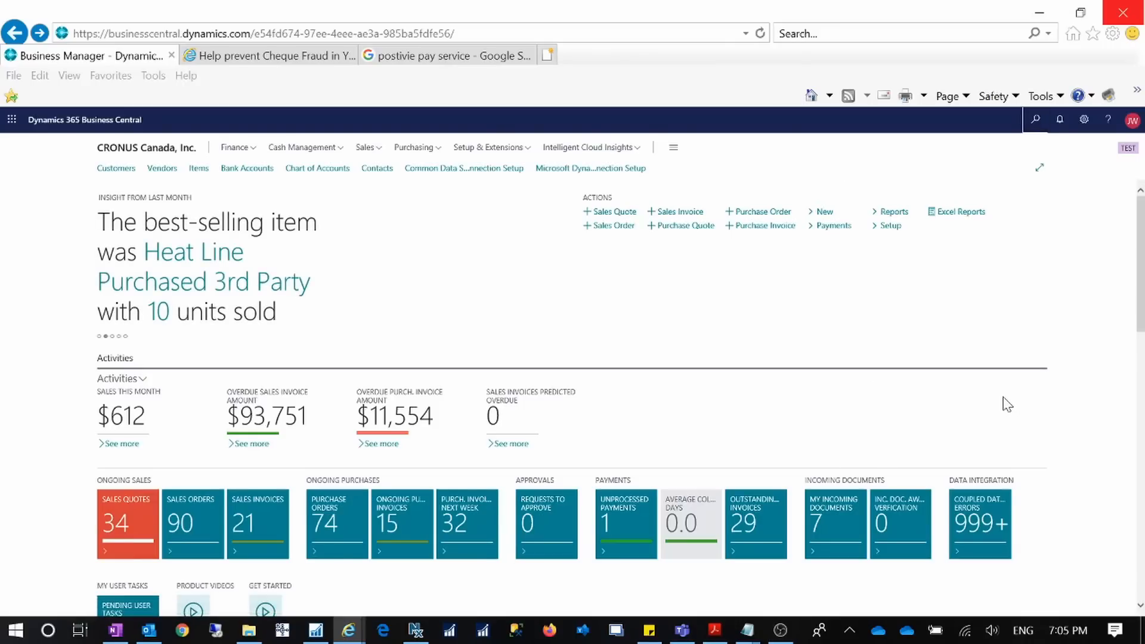
Step: Search for "data exchange" and open the Data Exchange Definitions list
key(alt+q)
text(dta)
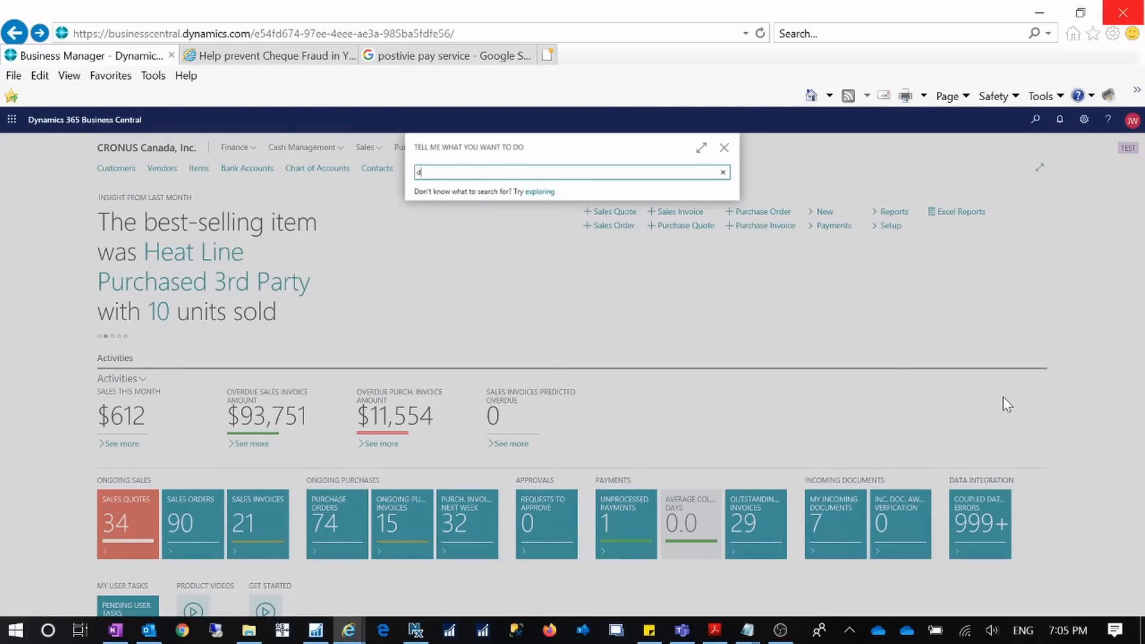
key(BackSpace)
key(BackSpace)
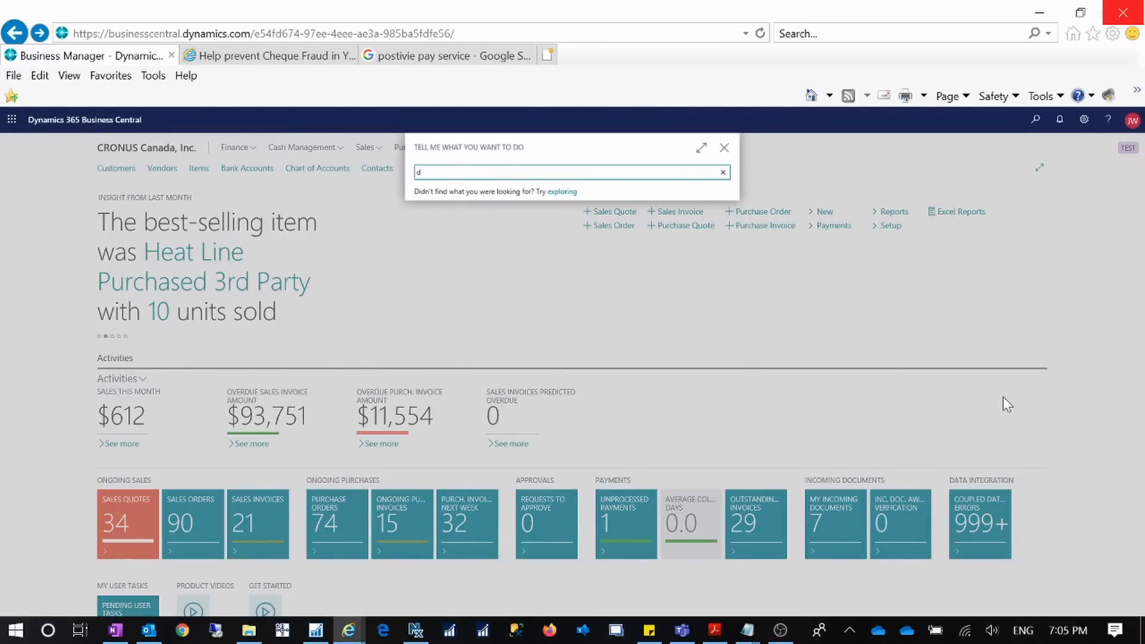
text(ata)
key(ctrl+a)
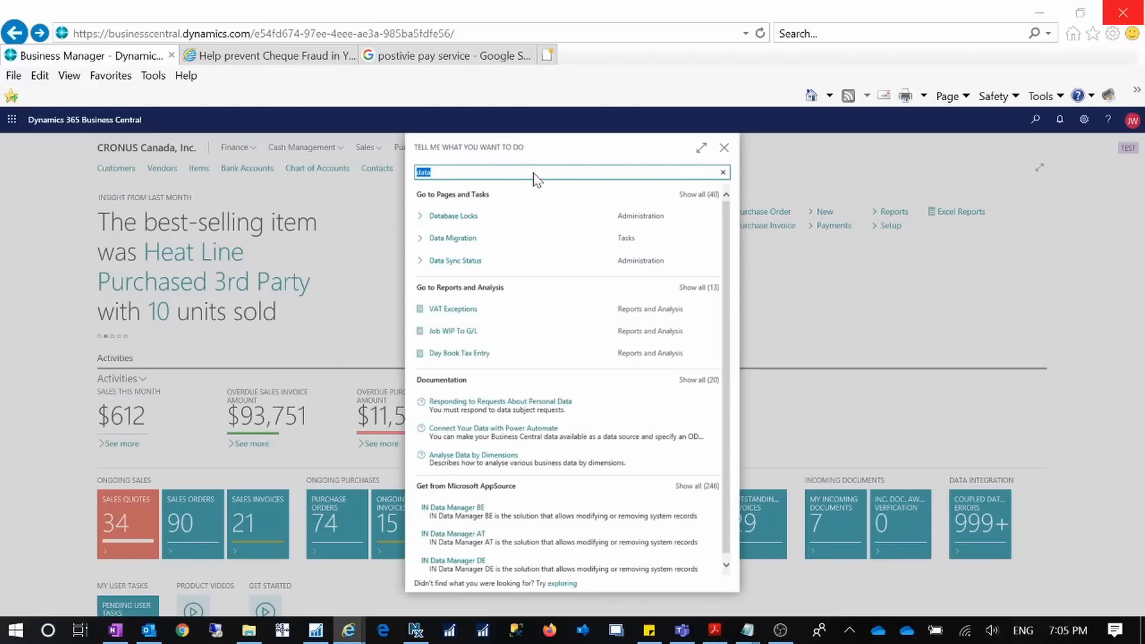
key(End)
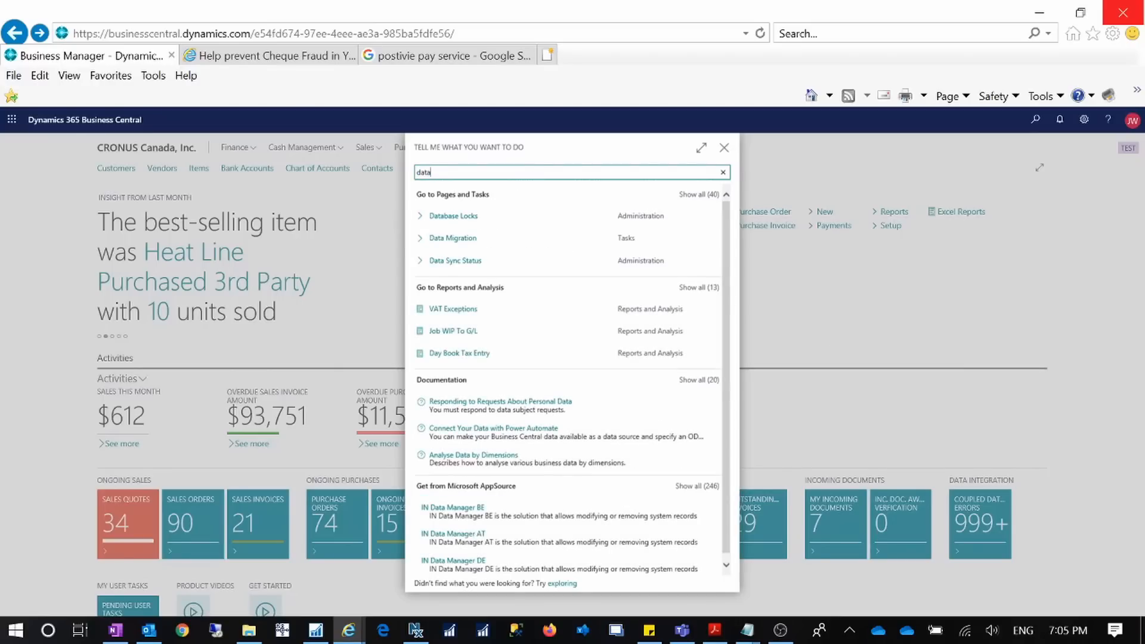
text(exchange)
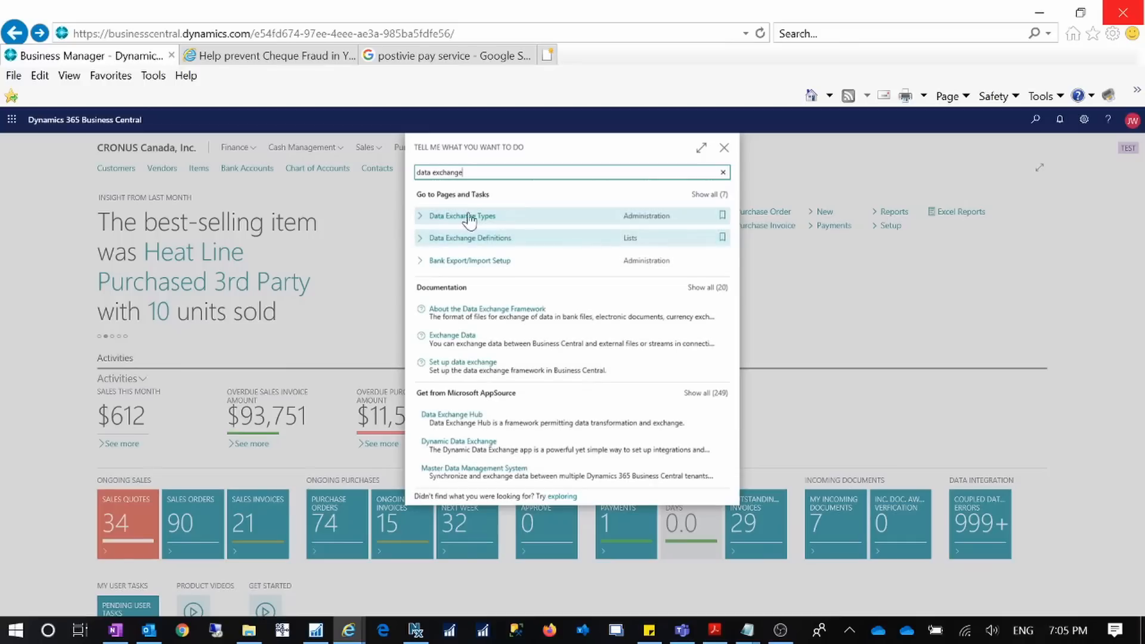
click(479, 241)
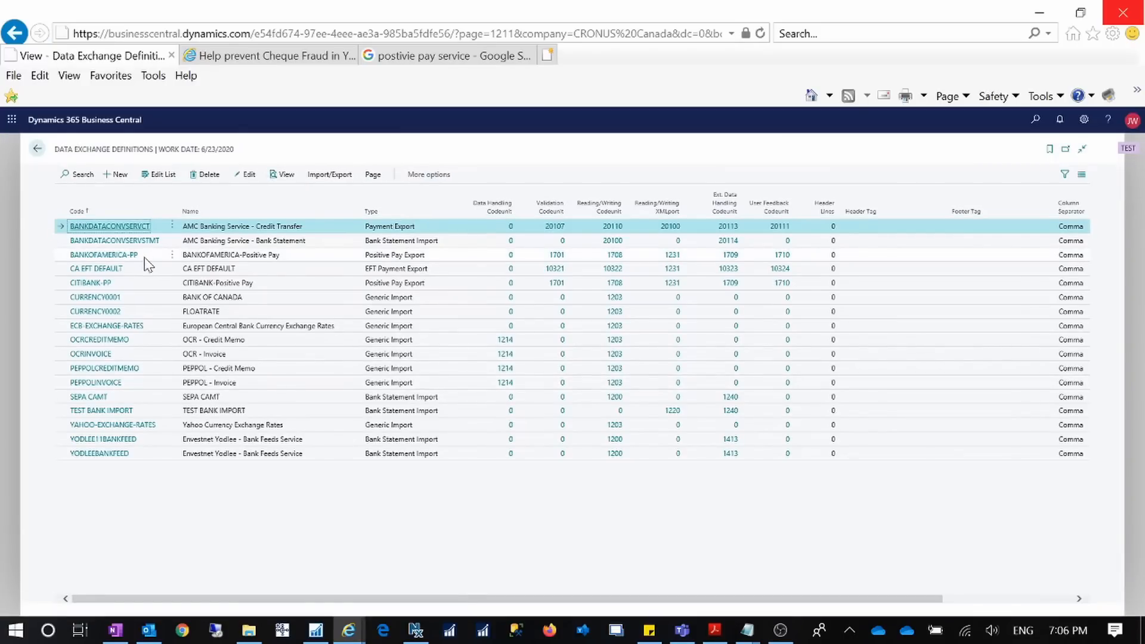
Step: Locate the BANKOFAMERICA-PP and CITIBANK-PP positive pay export definitions, leaving BANKOFAMERICA-PP selected
click(246, 255)
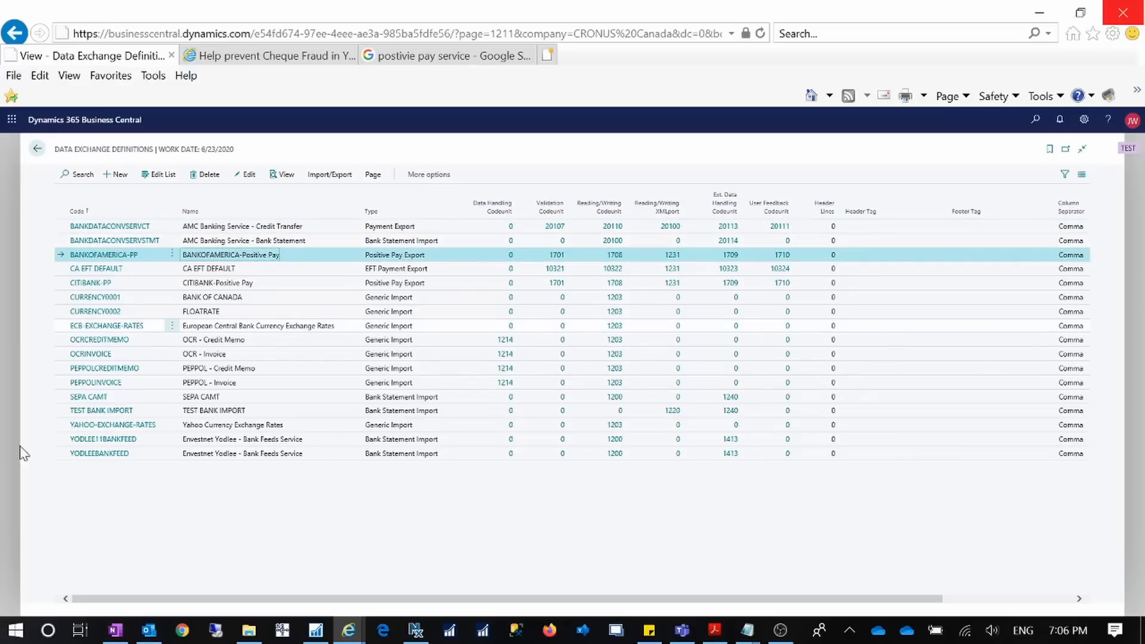
click(149, 285)
click(153, 256)
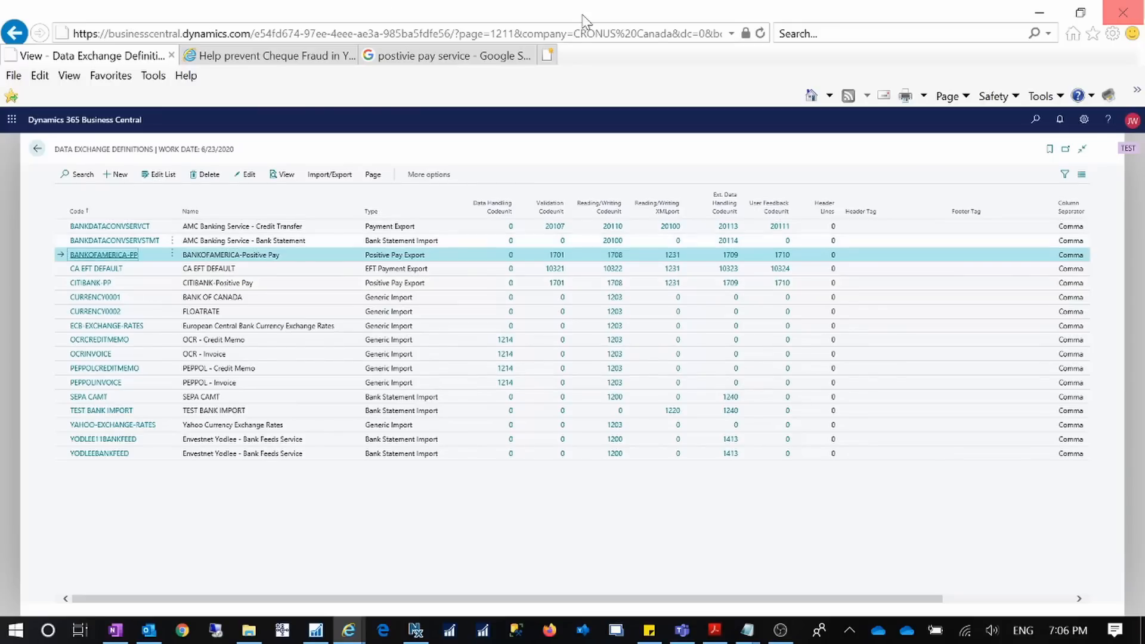
Step: Read the Google results on positive pay service and RBC's advice on preventing cheque fraud in a business
click(471, 55)
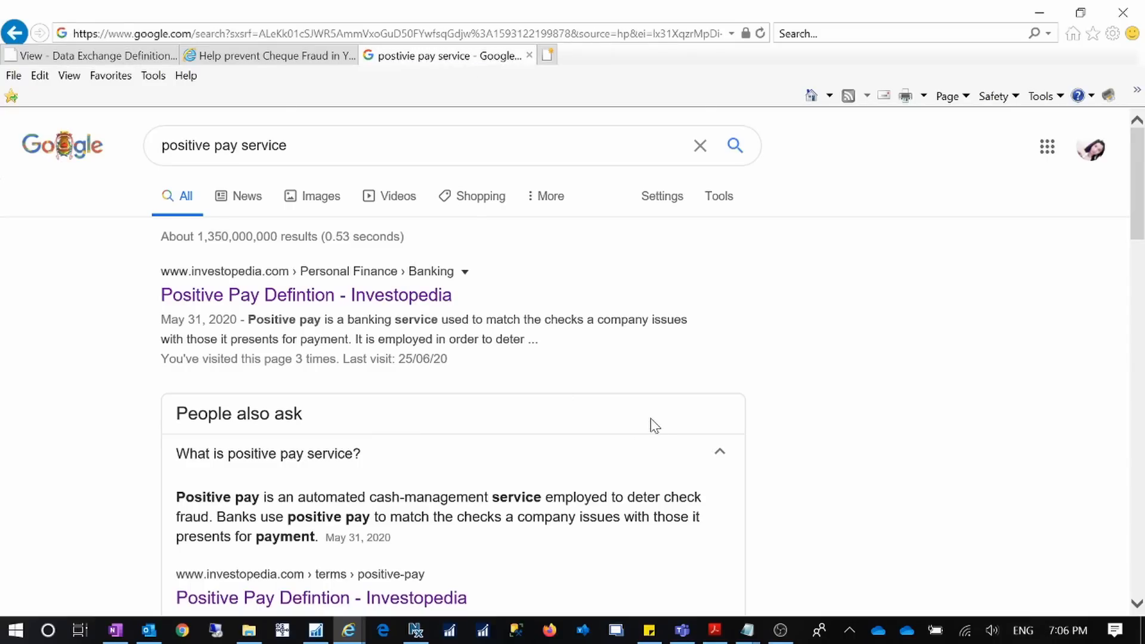
scroll(652, 424, down, 1)
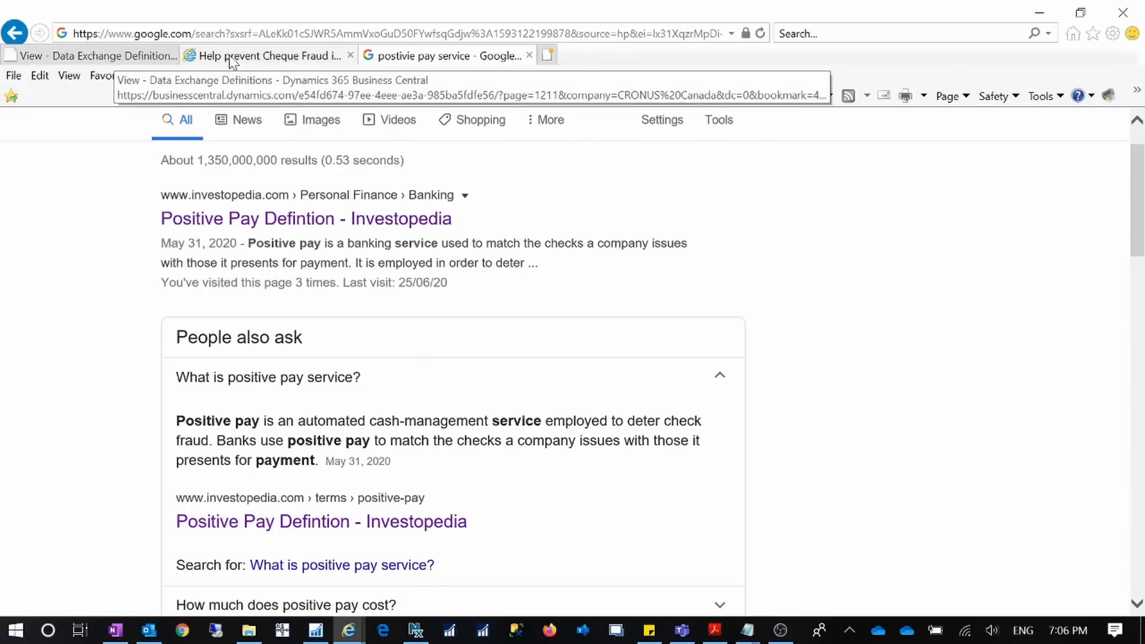
click(257, 60)
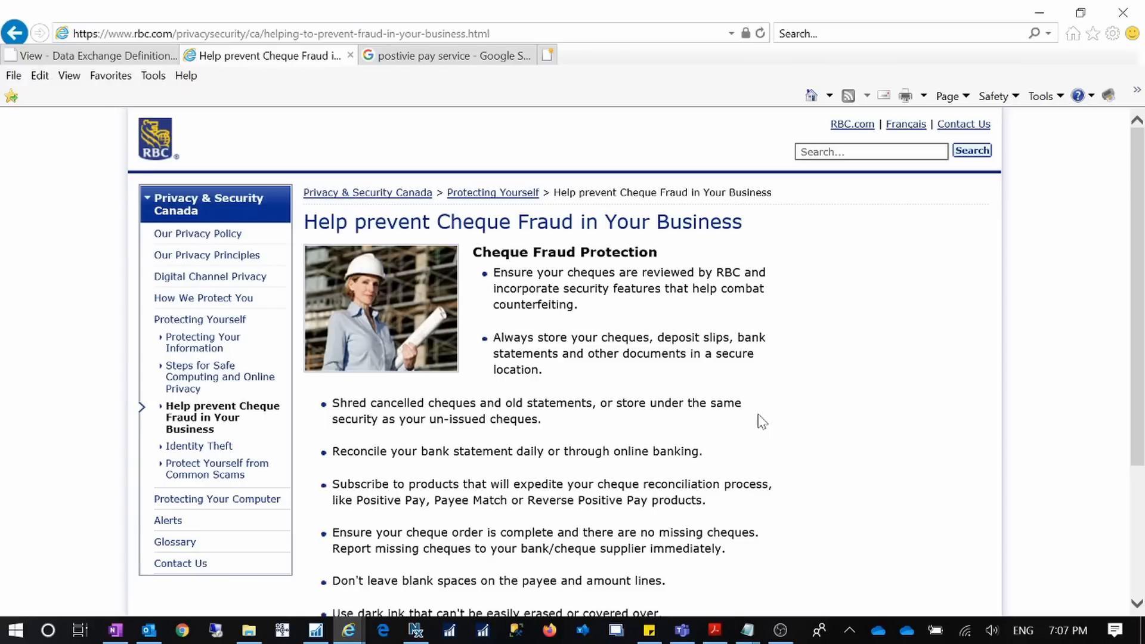
scroll(762, 421, down, 1)
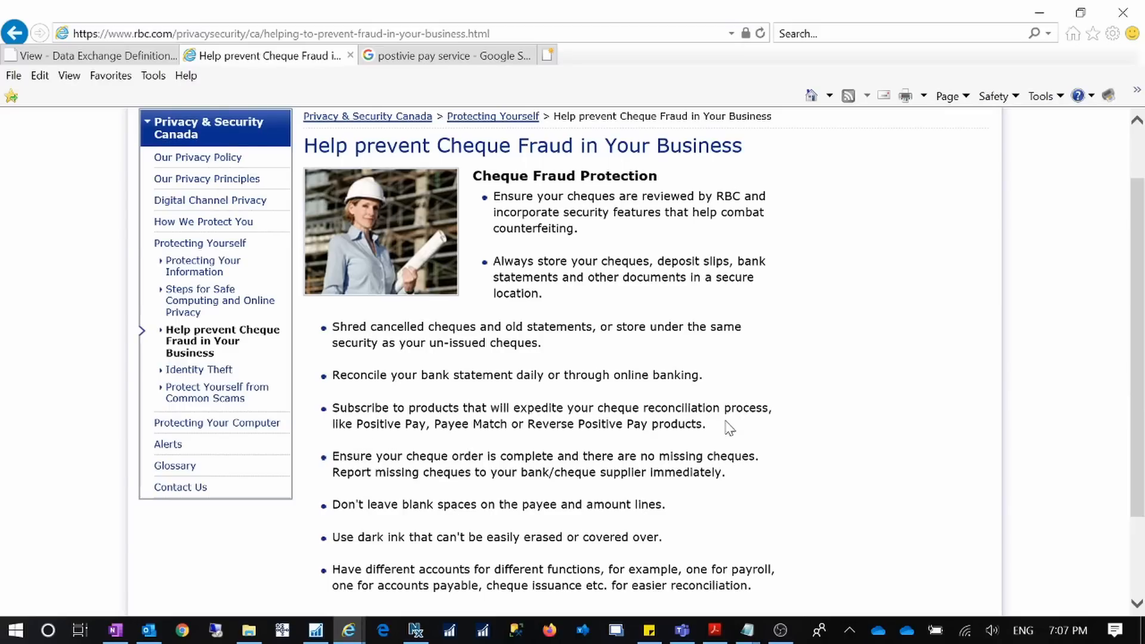
Step: Switch to Adobe Acrobat Reader, review the record layouts in the Payee Match - Input File Format PDF, and close it
click(715, 630)
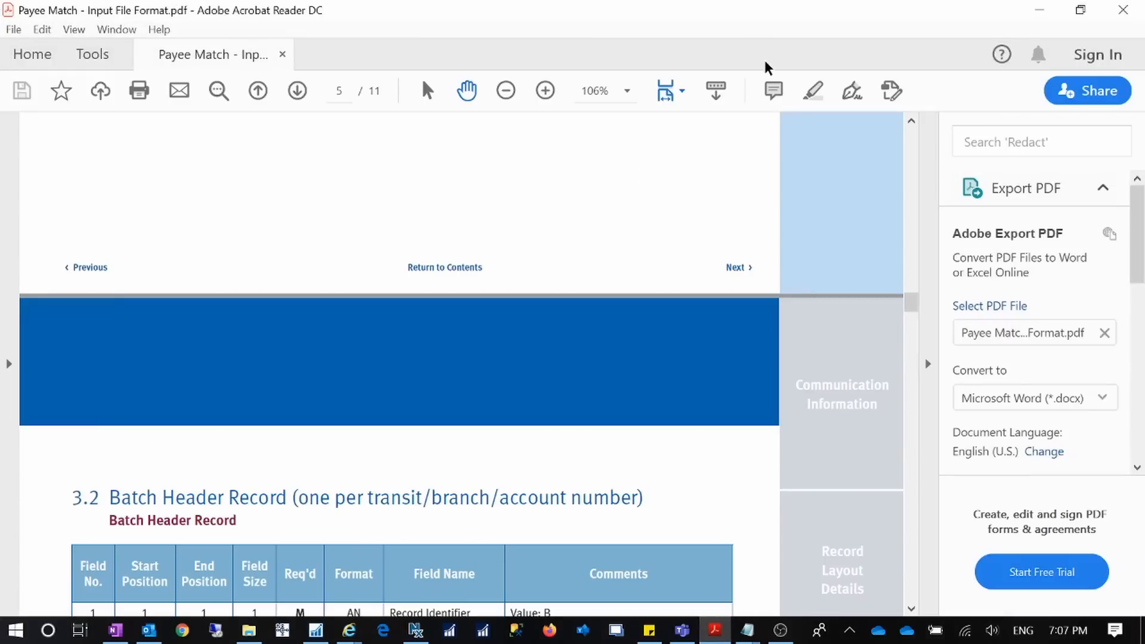
drag(911, 309, 869, 199)
scroll(869, 199, down, 10)
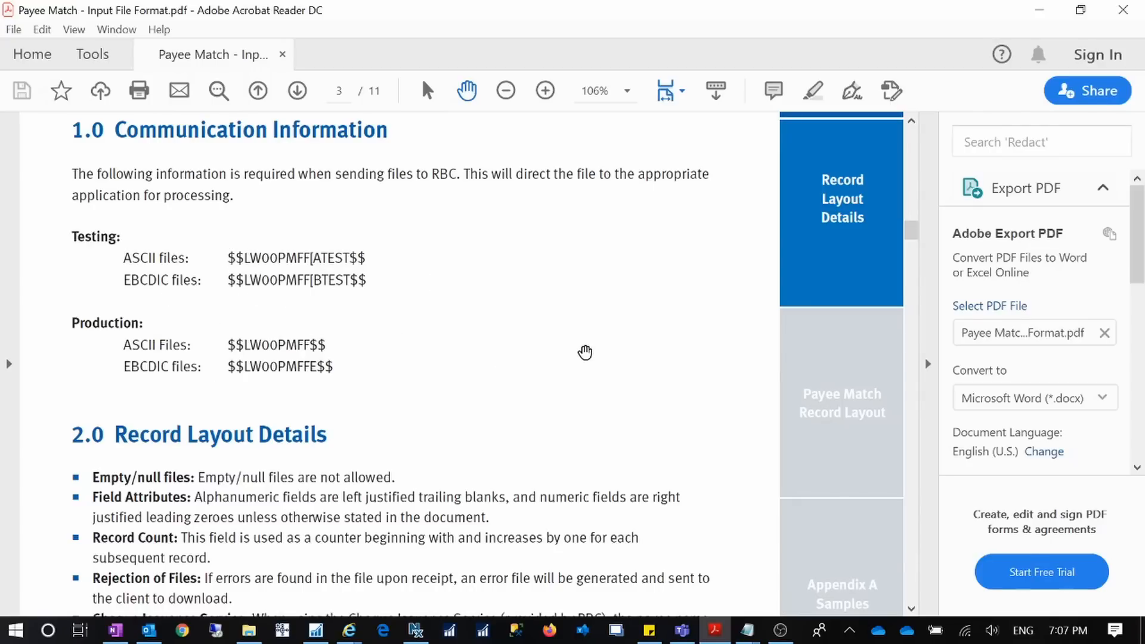
scroll(585, 352, down, 1)
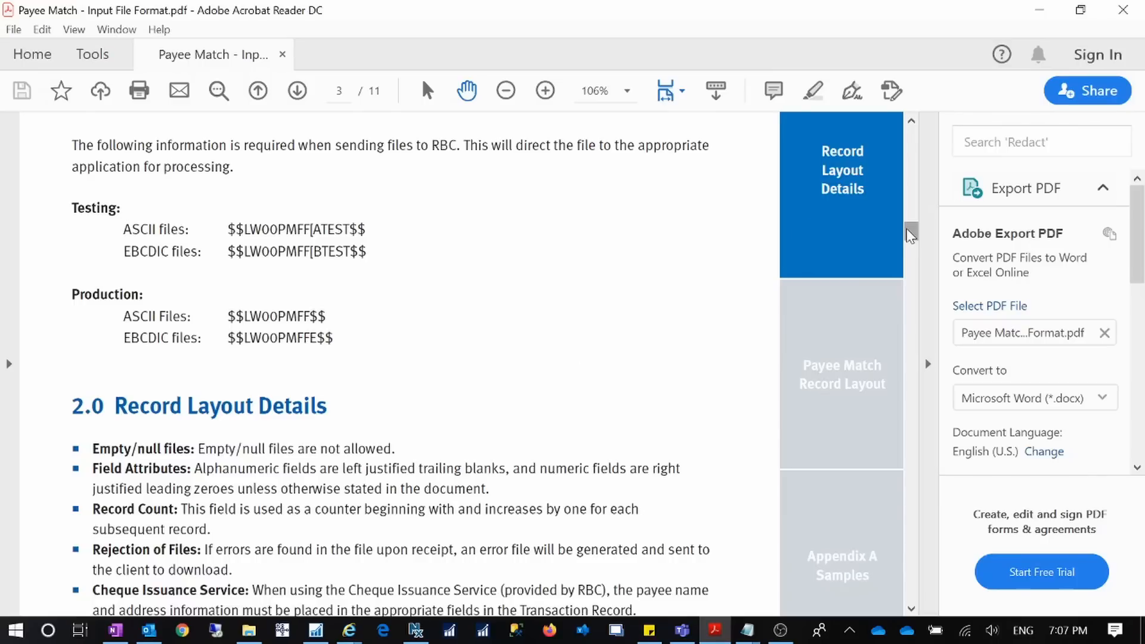
drag(910, 235, 904, 291)
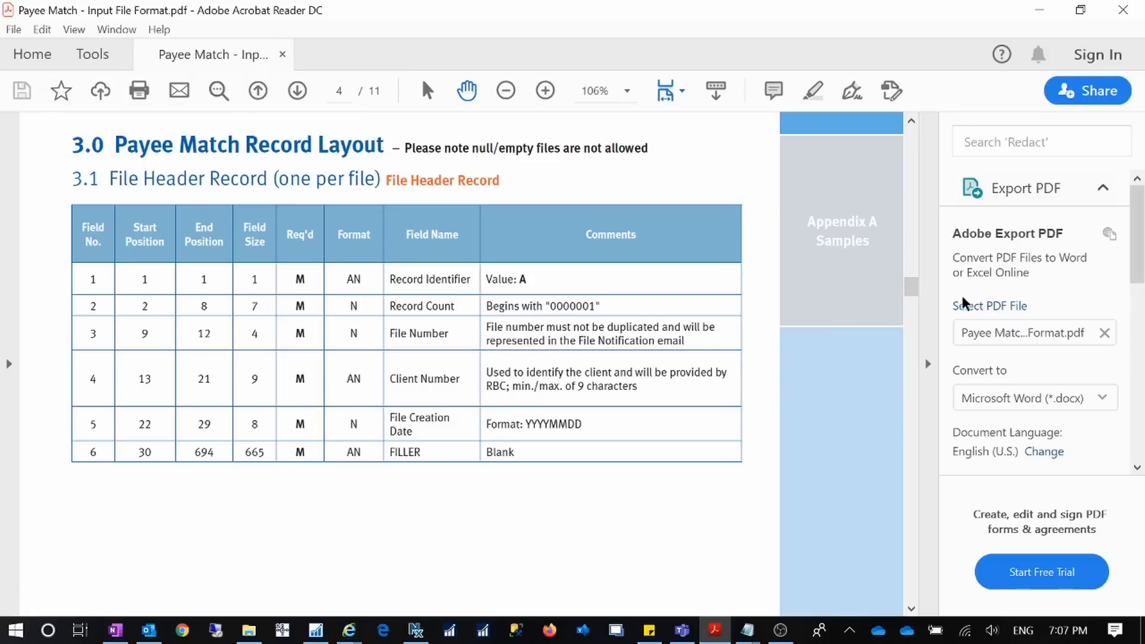
drag(910, 292, 904, 365)
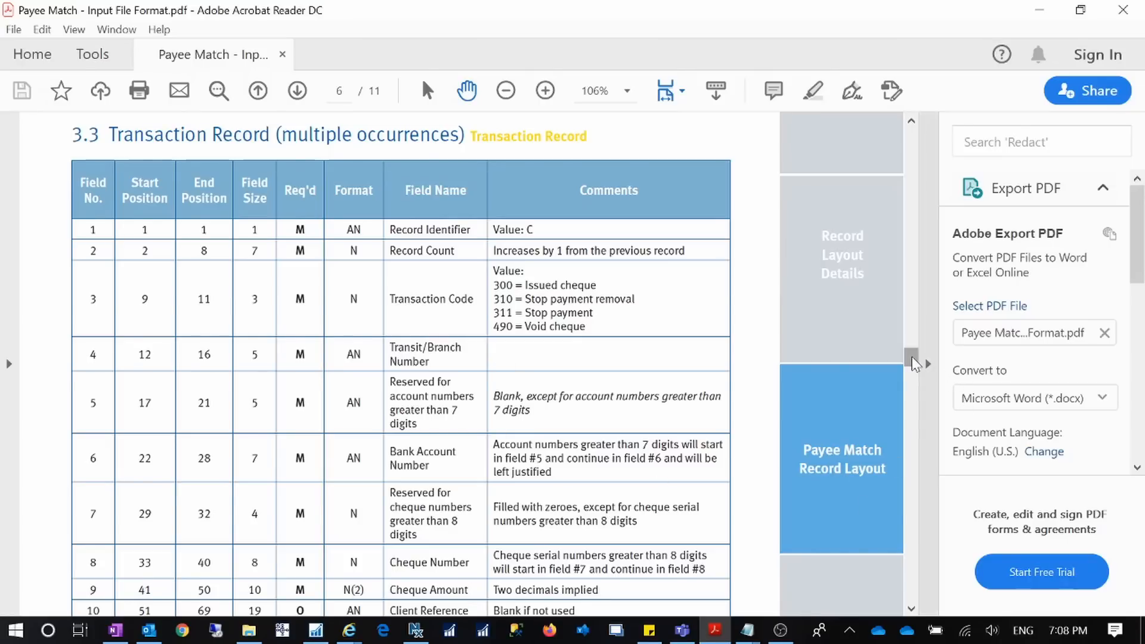
drag(913, 362, 921, 409)
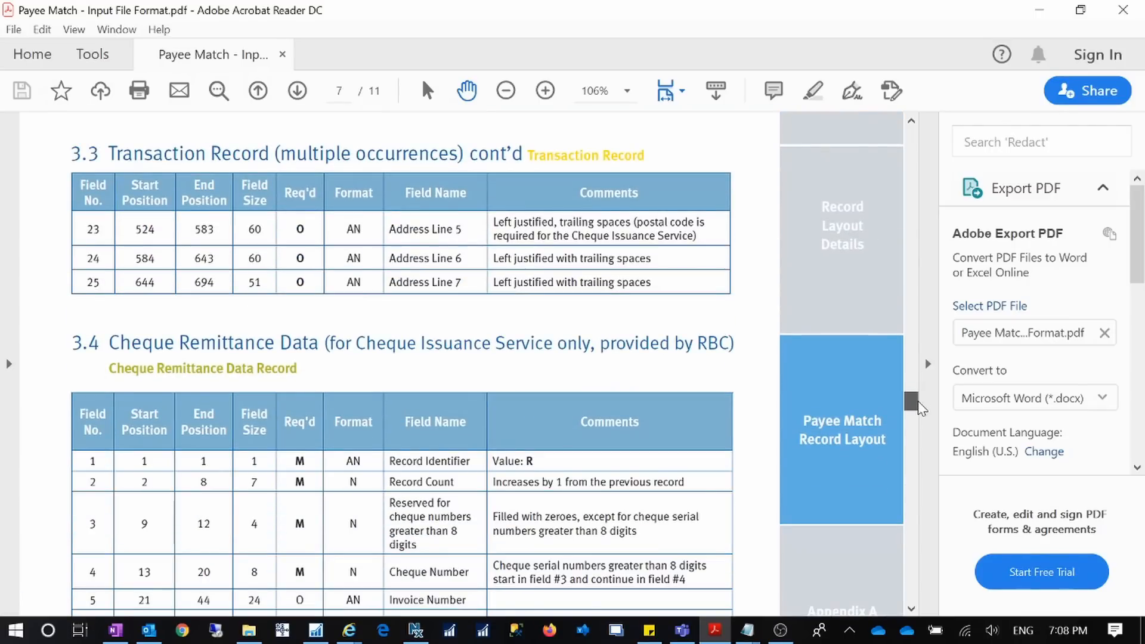
scroll(921, 410, down, 3)
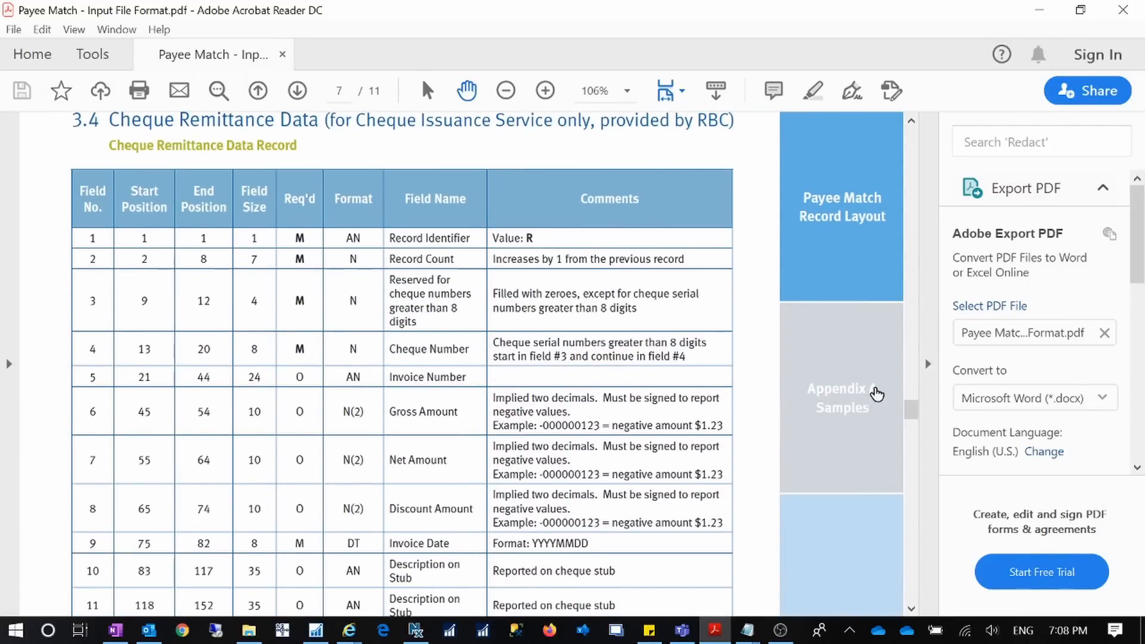
drag(913, 421, 902, 606)
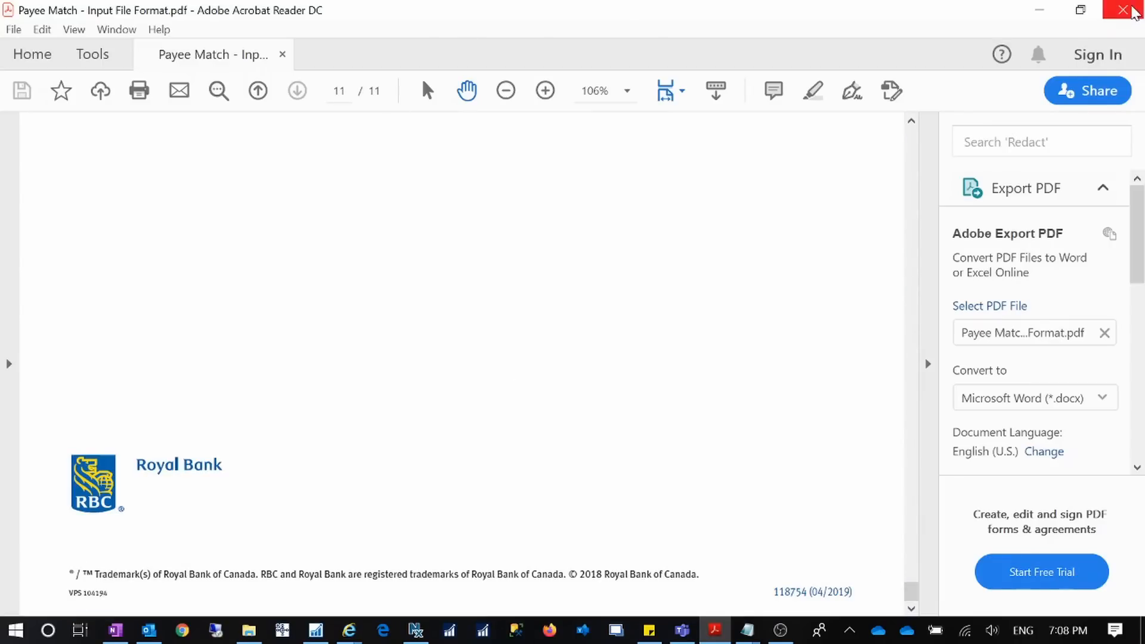
click(1123, 9)
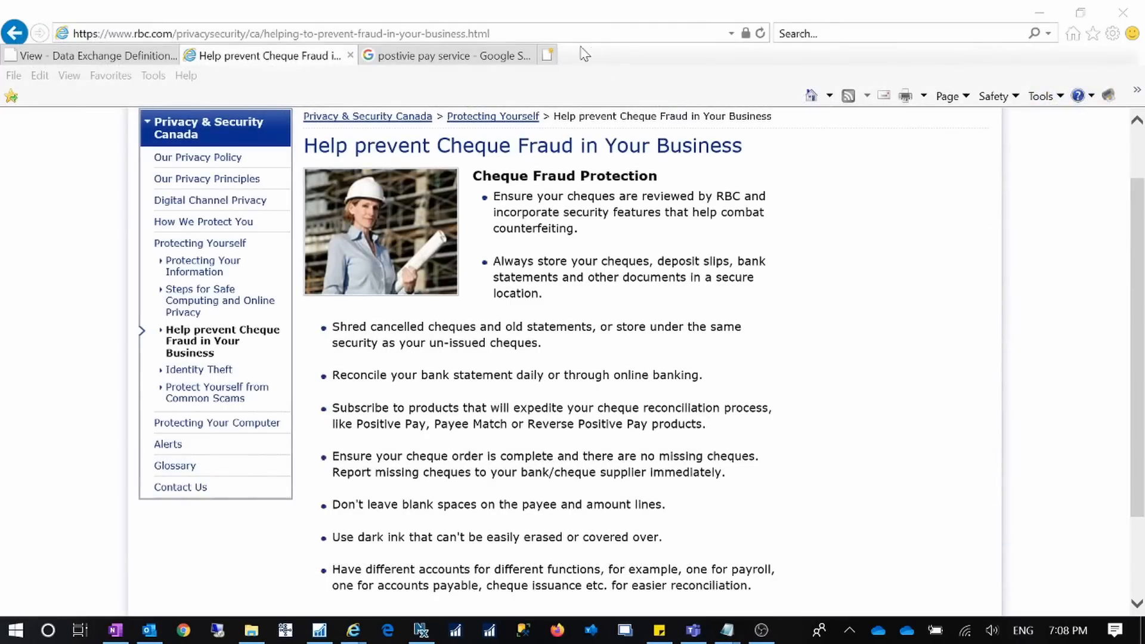
Step: Export the BANKOFAMERICA-PP data exchange definition from Business Central, save it as an XML file, and open the downloaded file
click(122, 58)
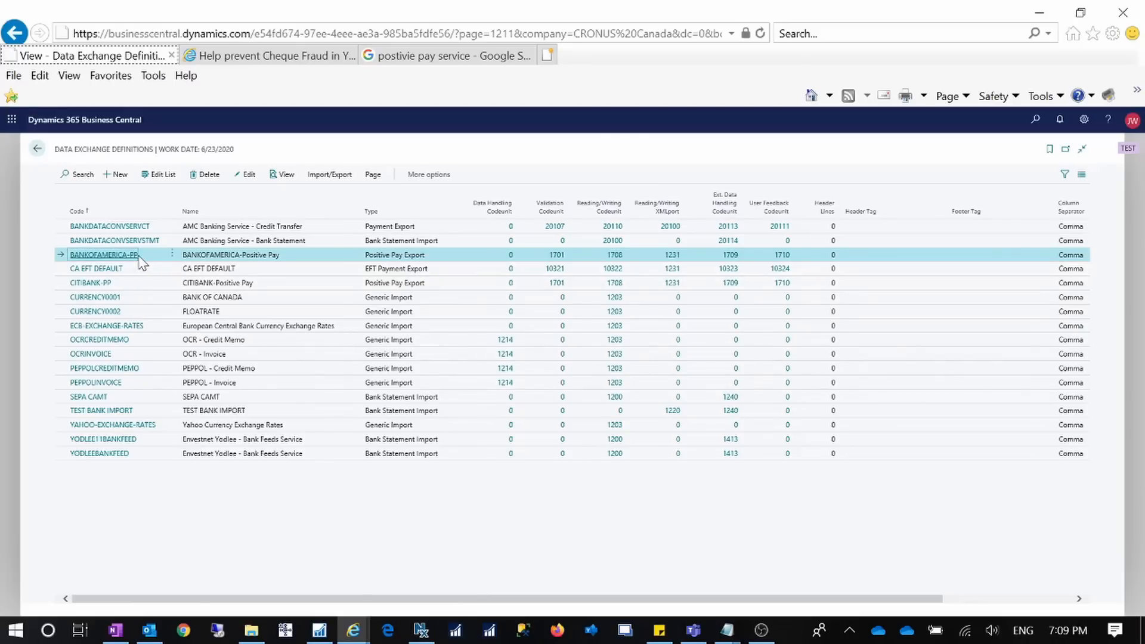
click(331, 176)
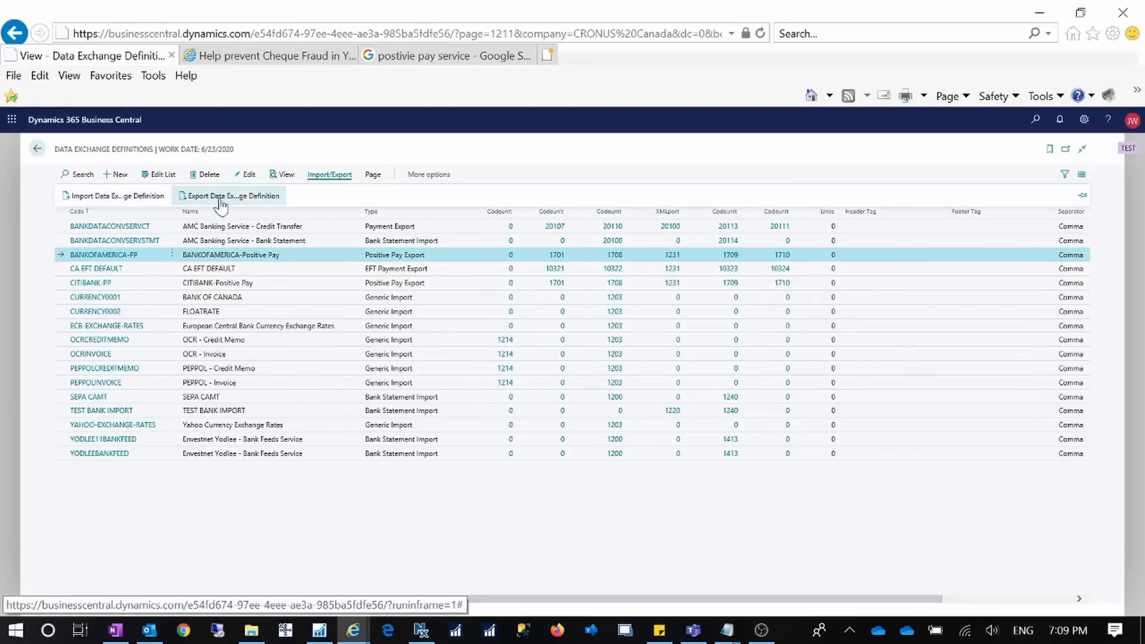
click(249, 203)
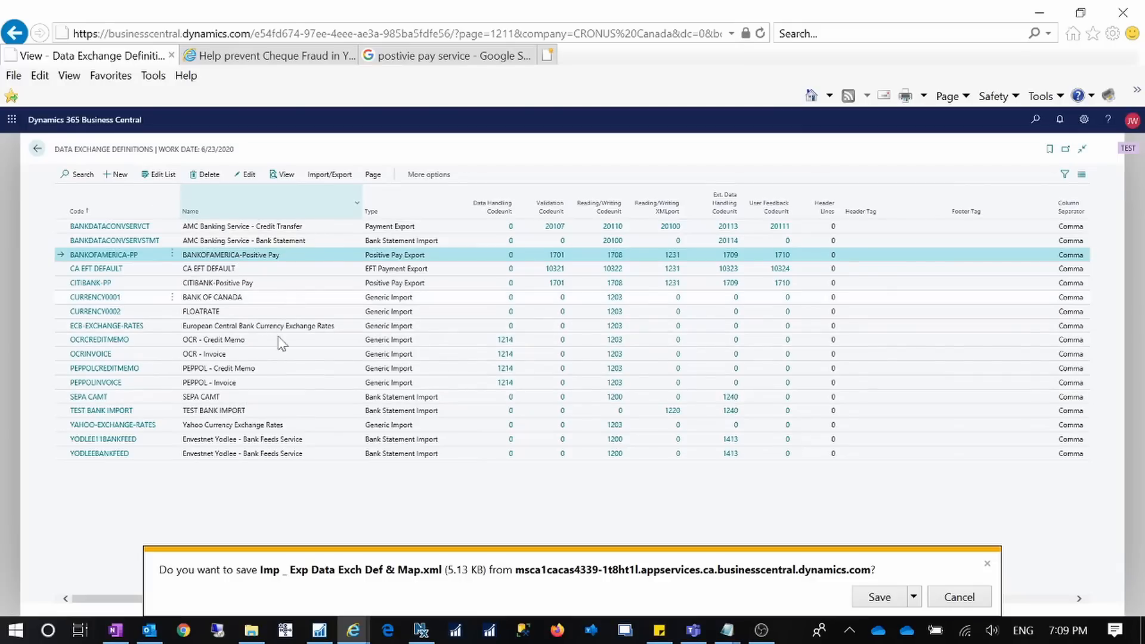
click(865, 597)
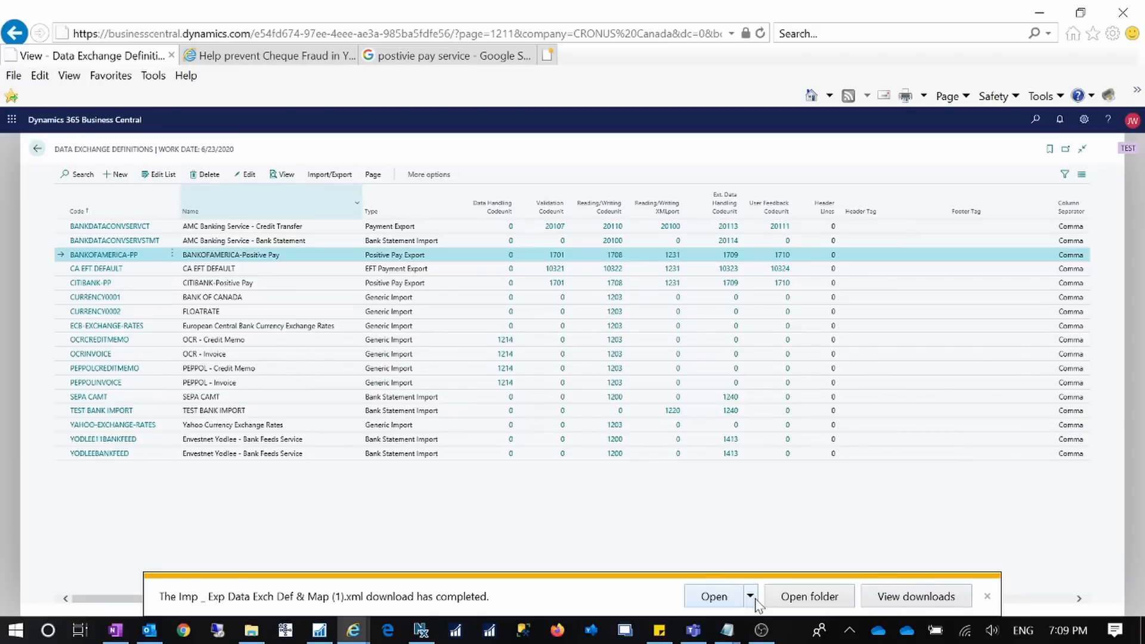
click(710, 601)
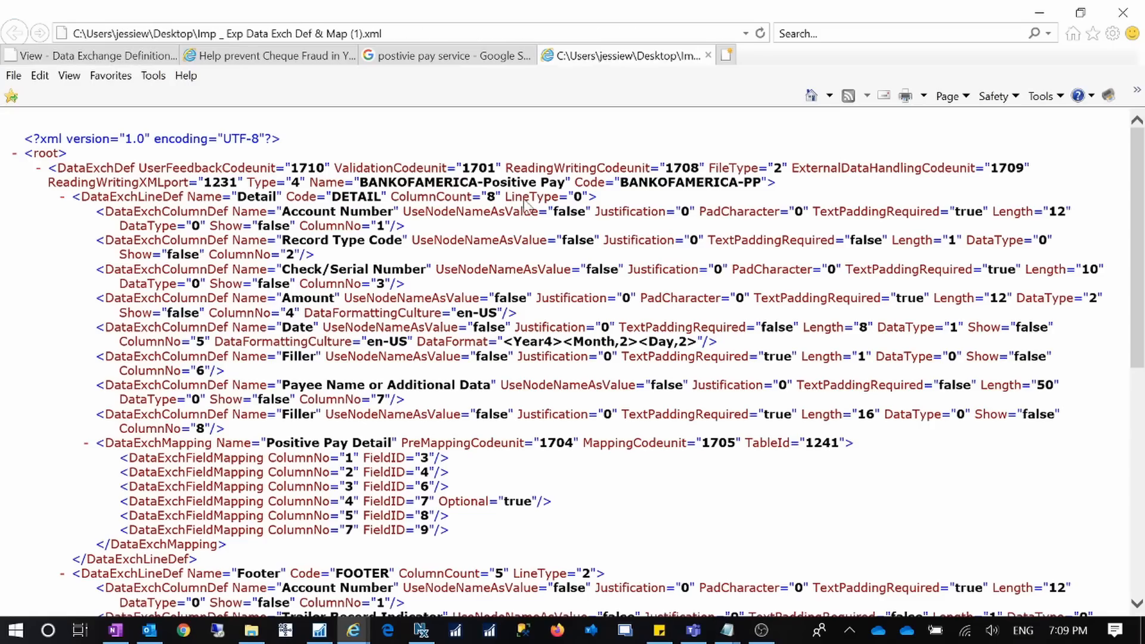
Step: Examine the Detail, Footer and Header line definitions and their field mappings in the exported XML
scroll(451, 382, down, 10)
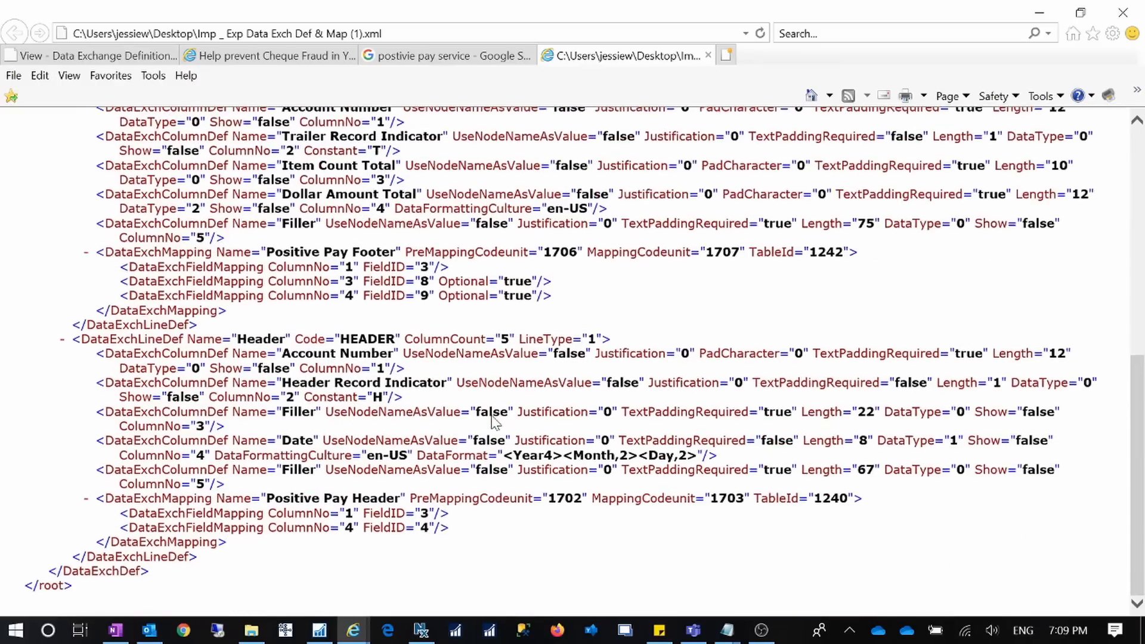
scroll(499, 412, up, 10)
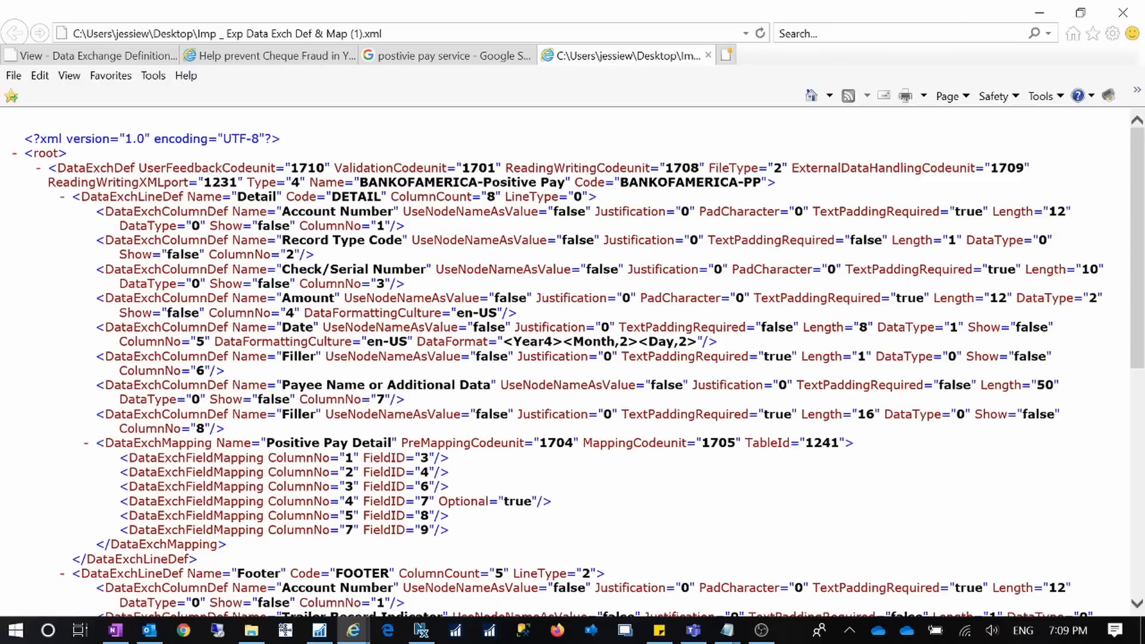
scroll(332, 456, down, 5)
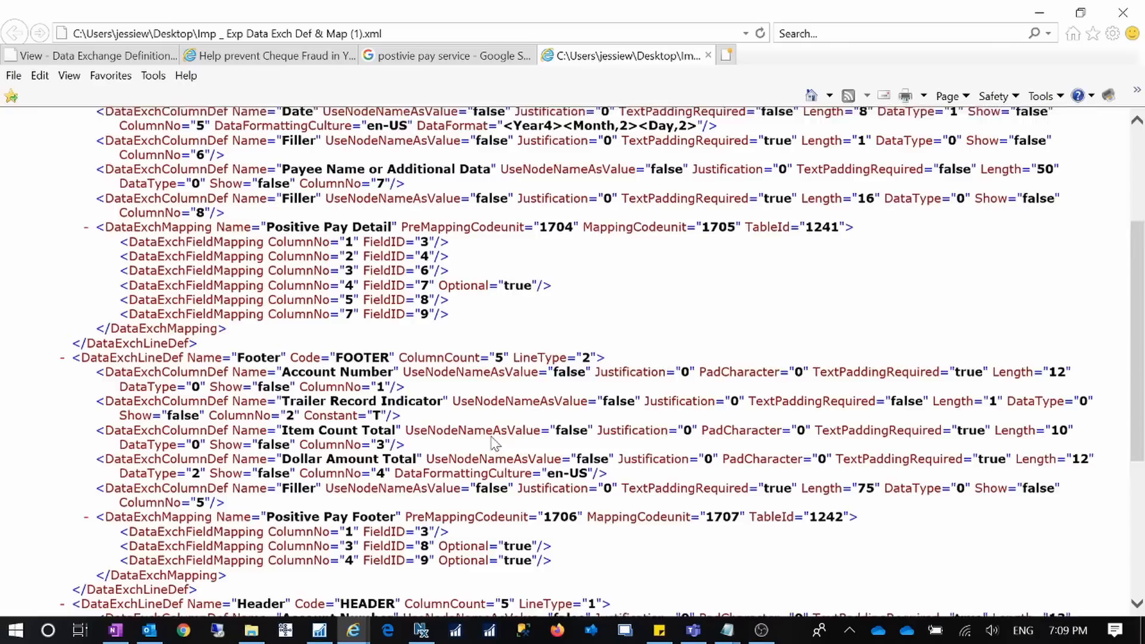
scroll(494, 452, down, 5)
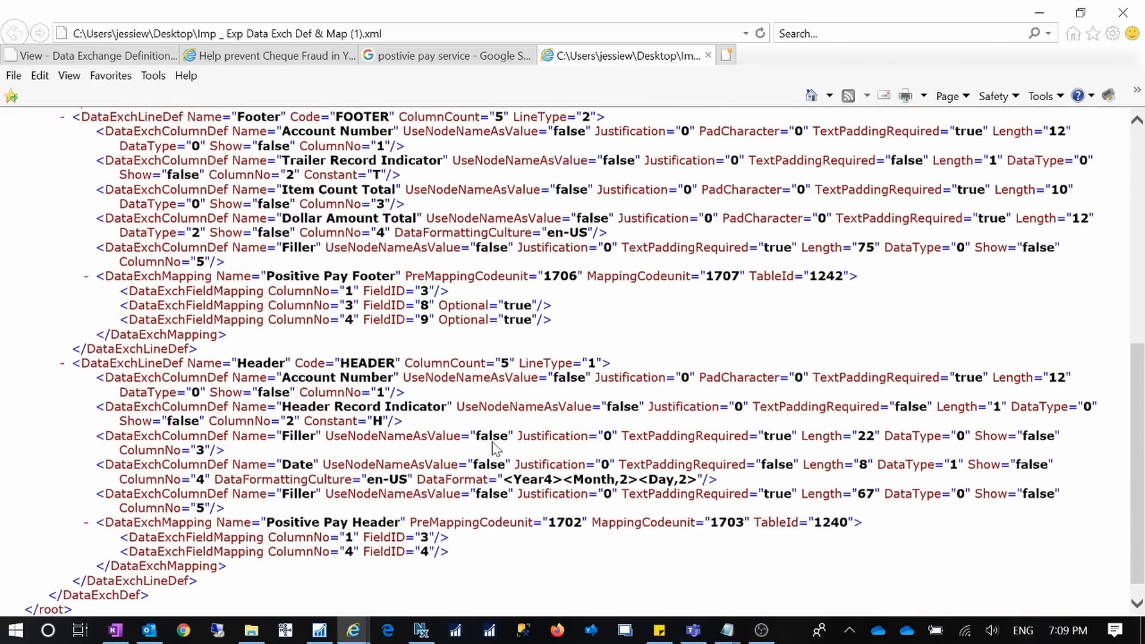
scroll(493, 447, up, 10)
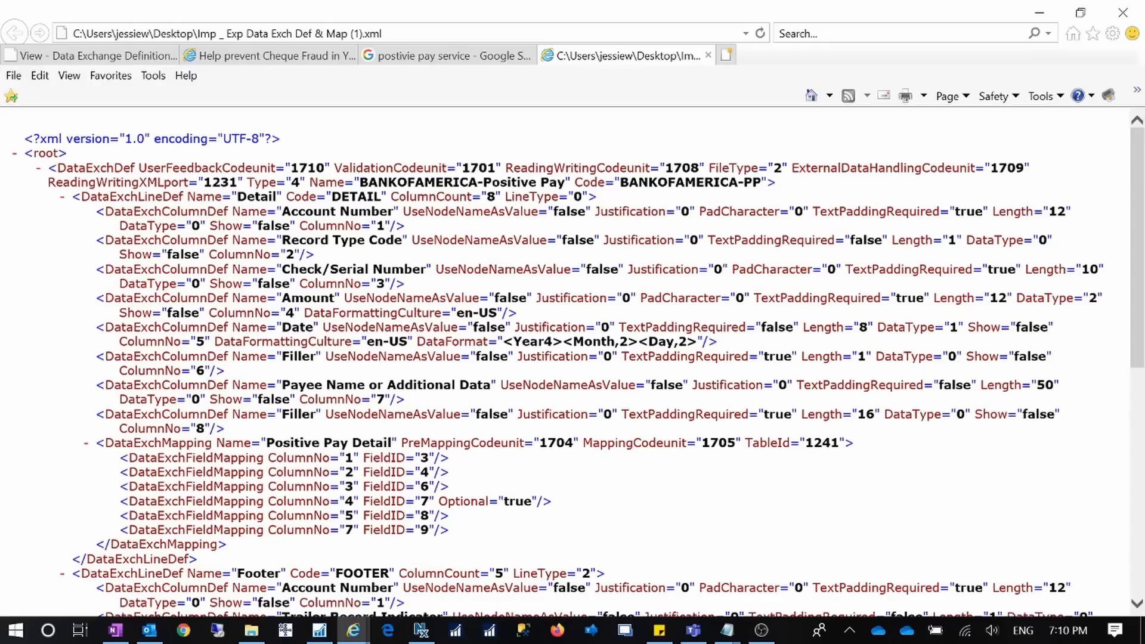
Step: Point out the Length value of the Filler in column 8 of the Detail line definition
double_click(866, 414)
key(Tab)
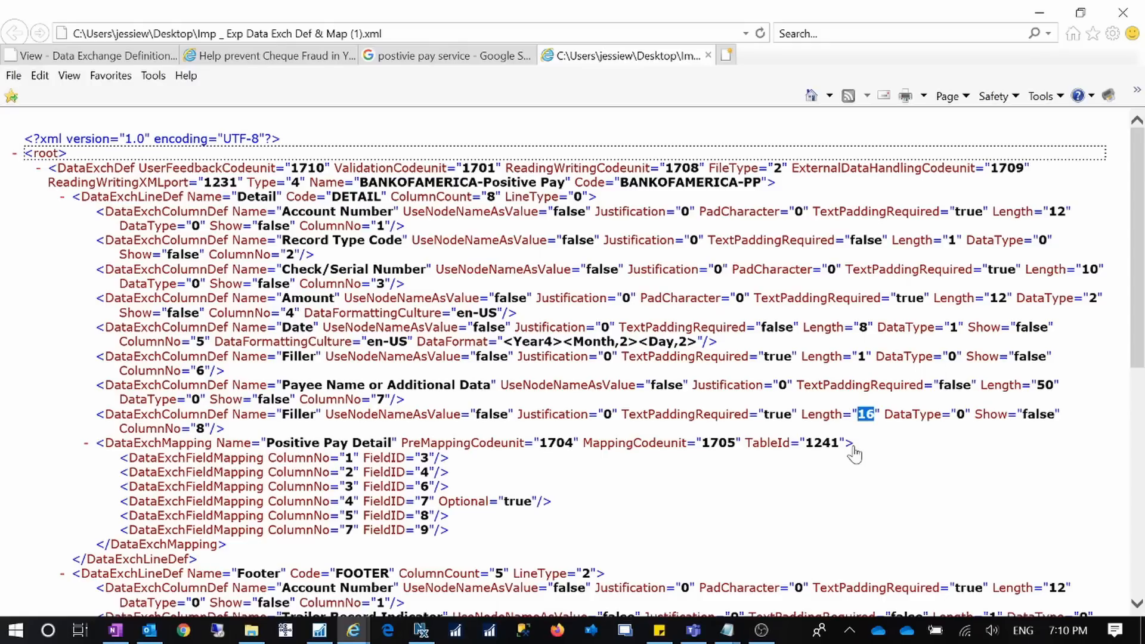
click(868, 429)
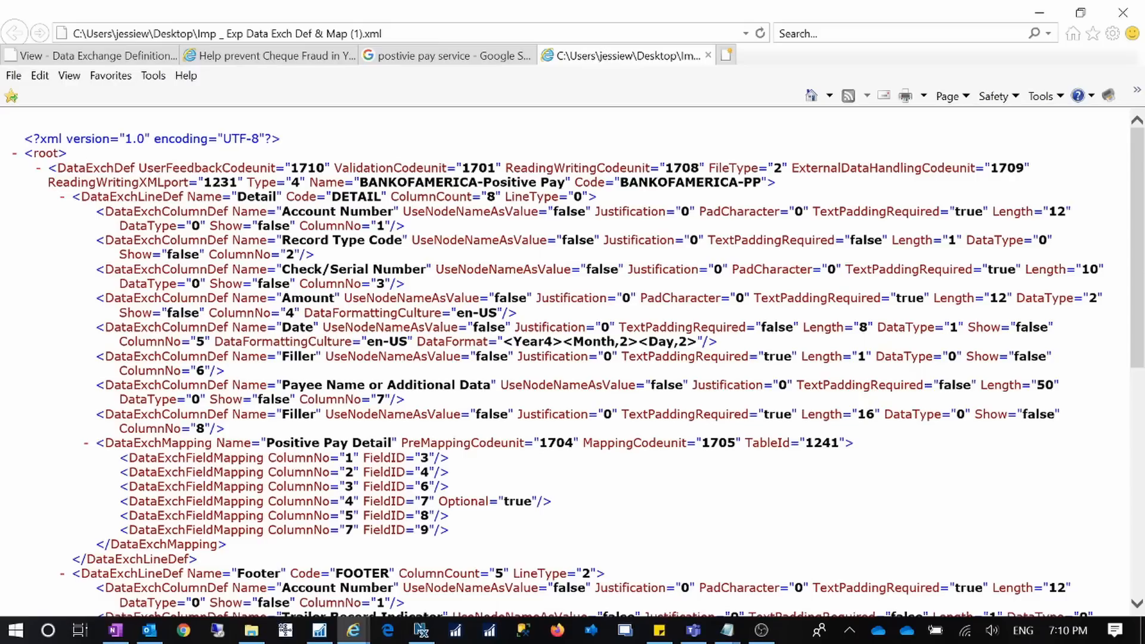
click(868, 416)
Step: Save a copy of the exported XML to the Desktop under the file name RBC.xml
click(13, 76)
click(109, 242)
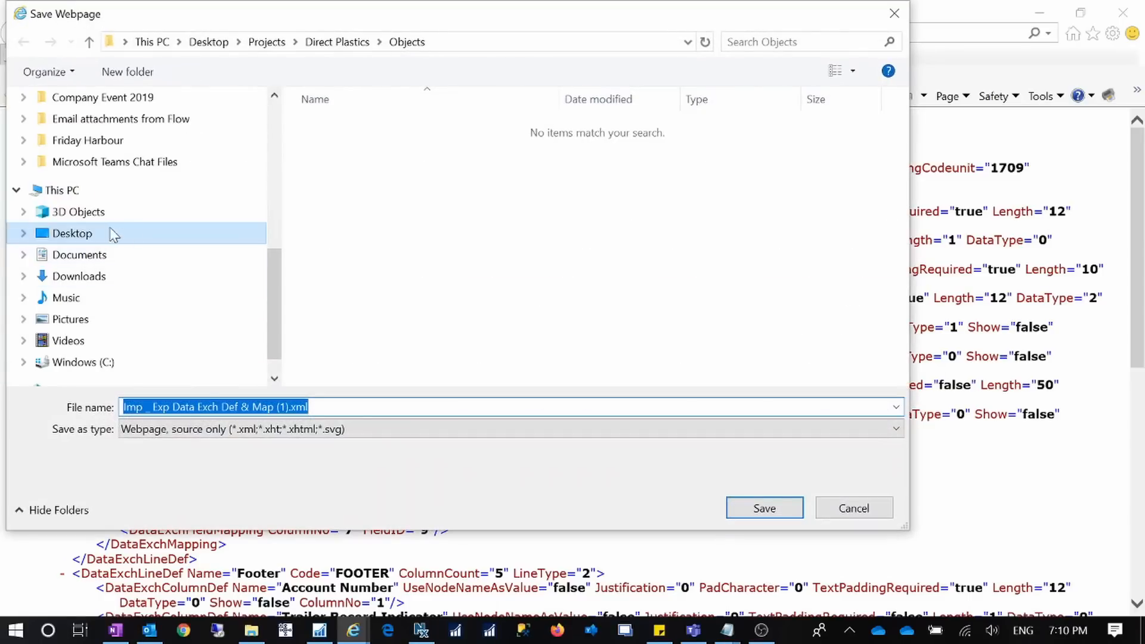
click(112, 233)
click(768, 509)
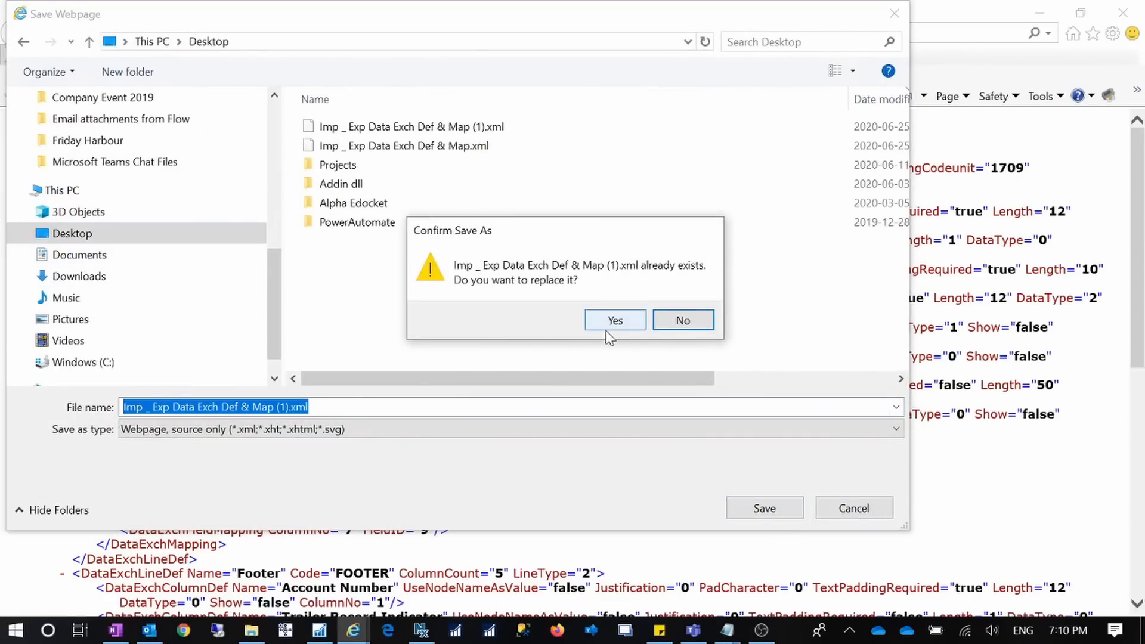
click(685, 320)
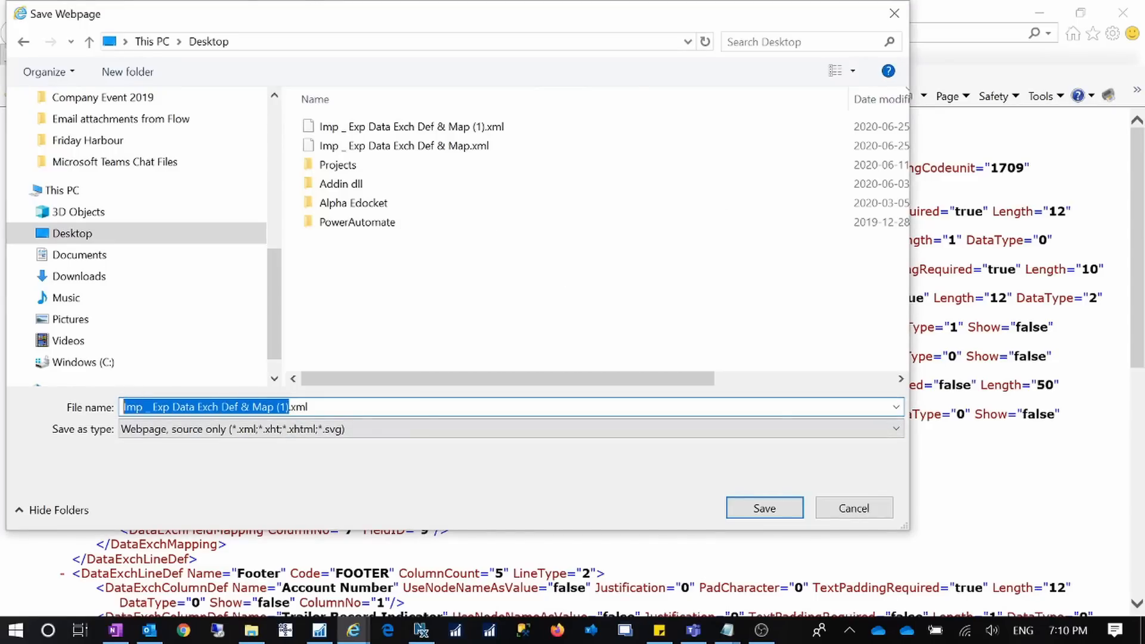
text(BC)
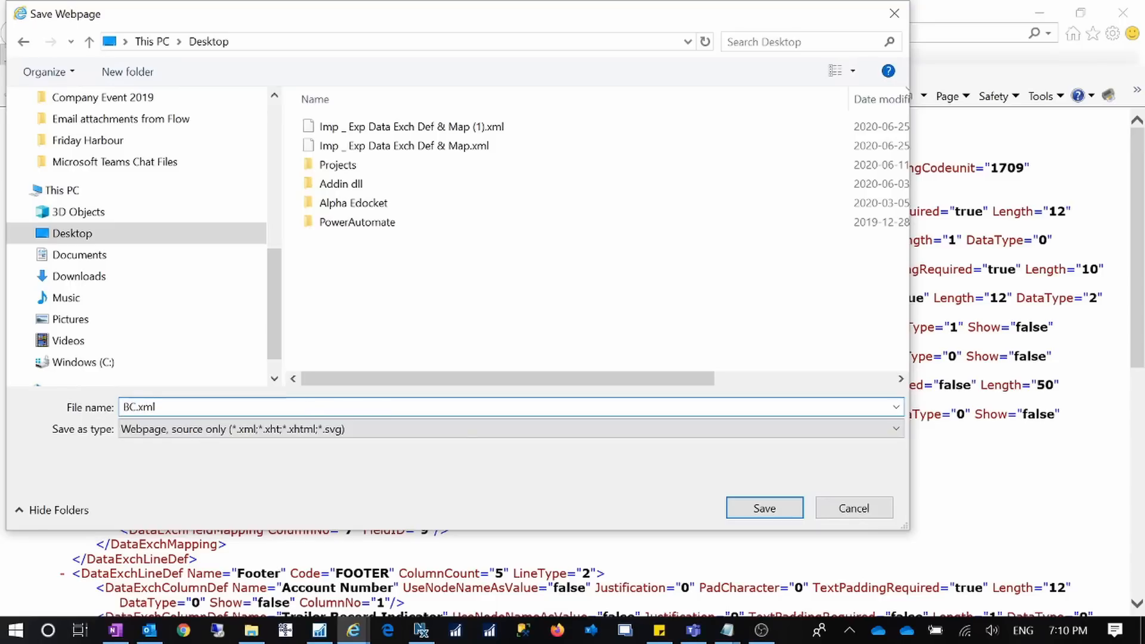
key(BackSpace)
key(BackSpace)
text(RBC)
key(Return)
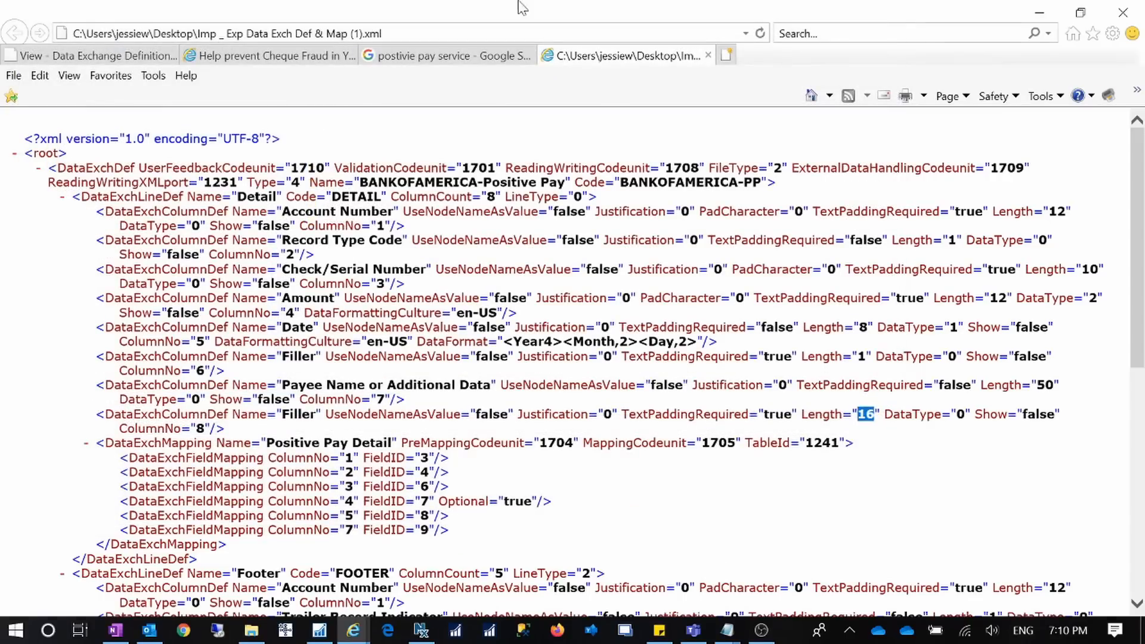
Step: Open RBC.xml from the desktop for editing in Notepad++, closing its browser view
click(1039, 12)
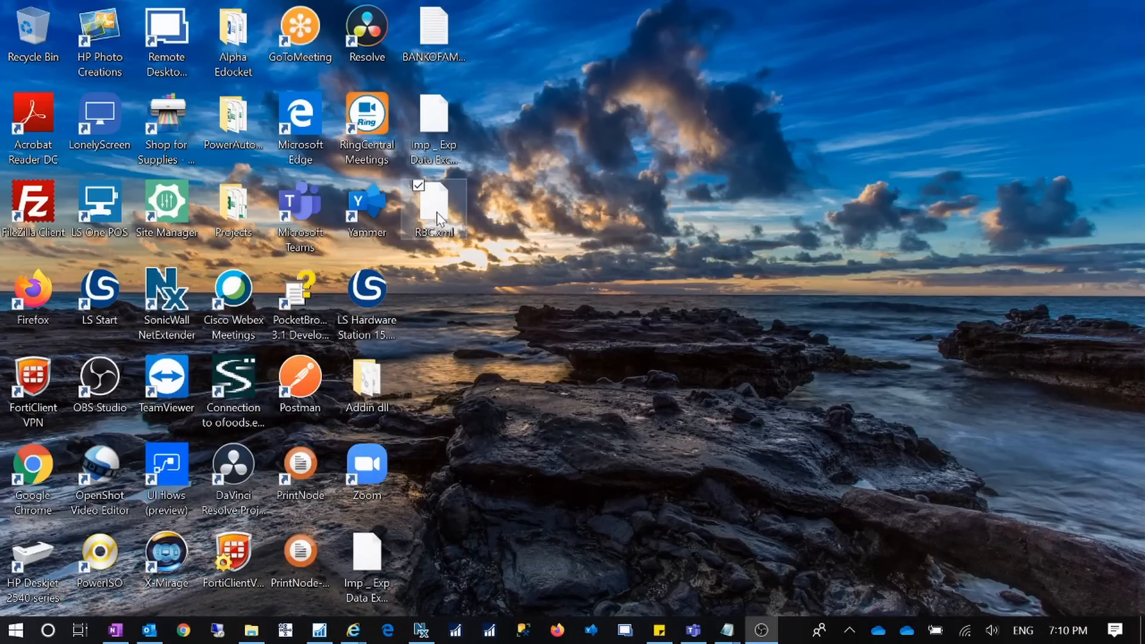
click(353, 631)
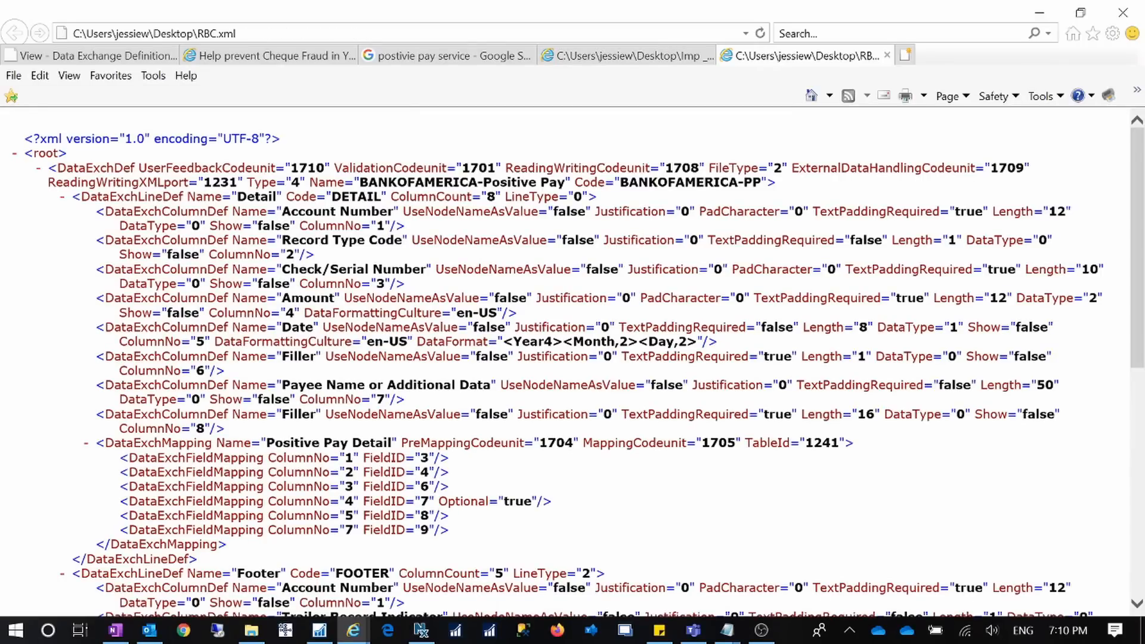
click(886, 55)
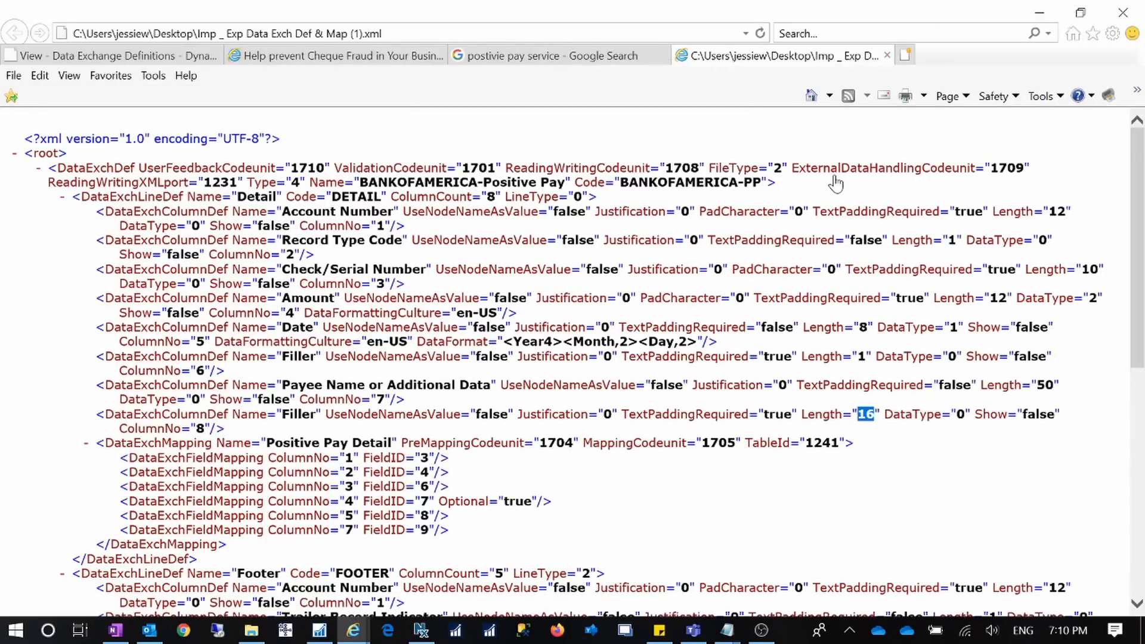
key(super+d)
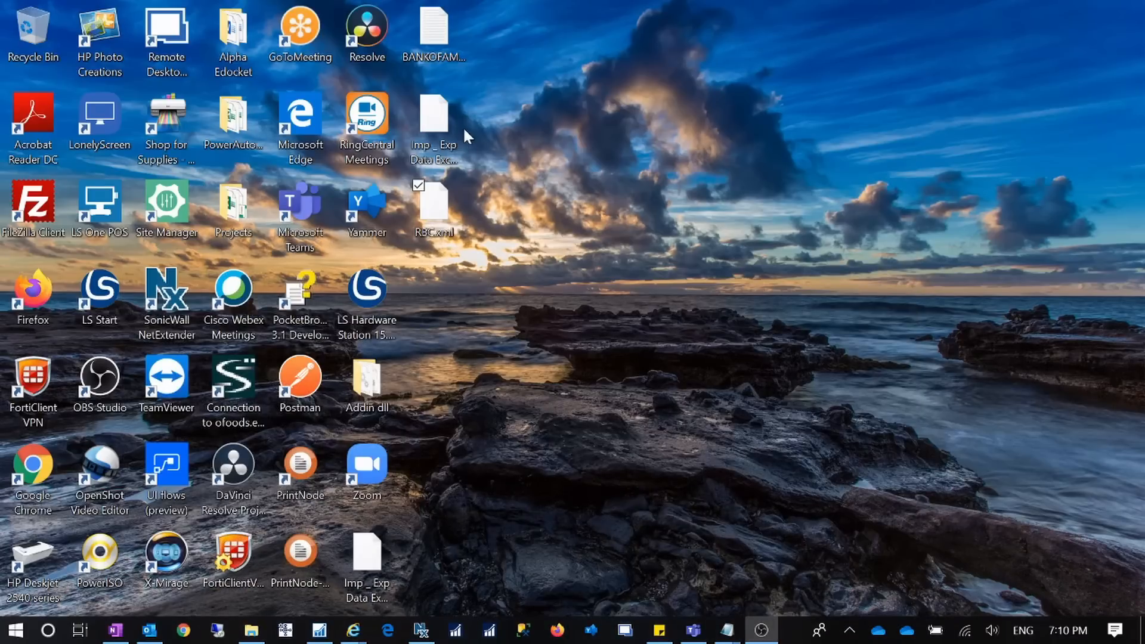
right_click(444, 208)
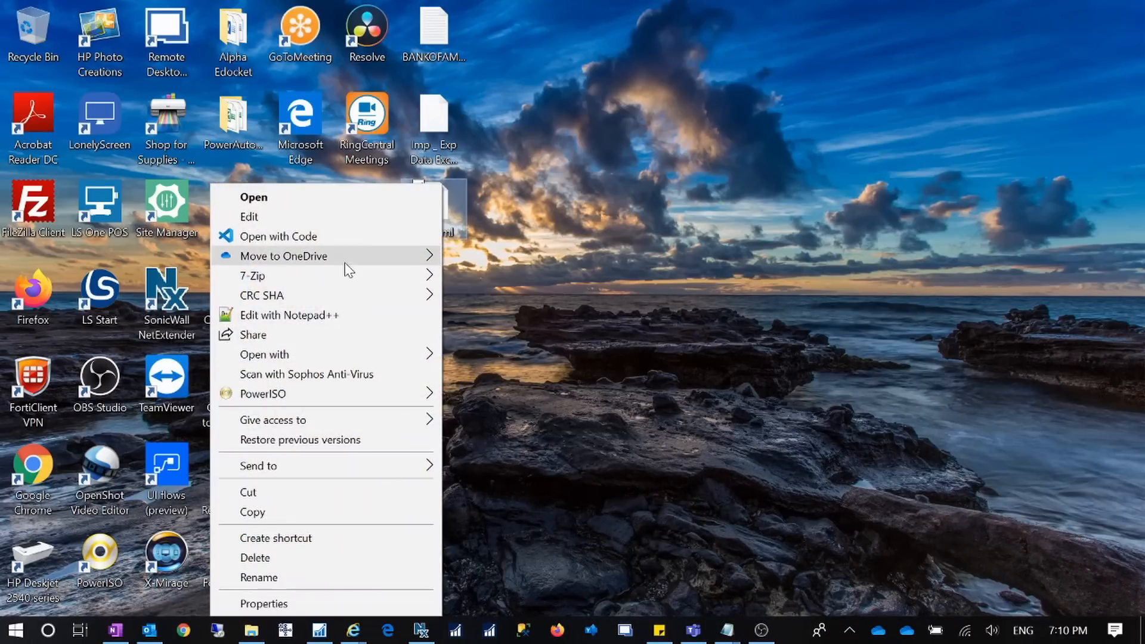
click(341, 316)
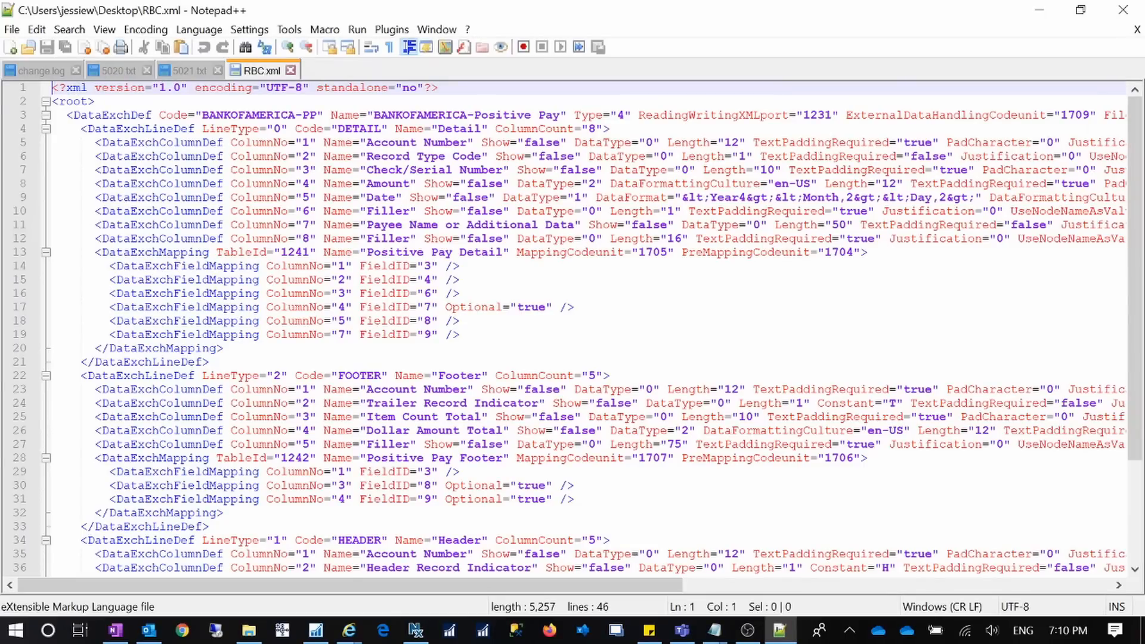
Step: Change the Code attribute of the DataExchDef element to RBC-PP
drag(625, 587, 591, 588)
drag(202, 115, 296, 116)
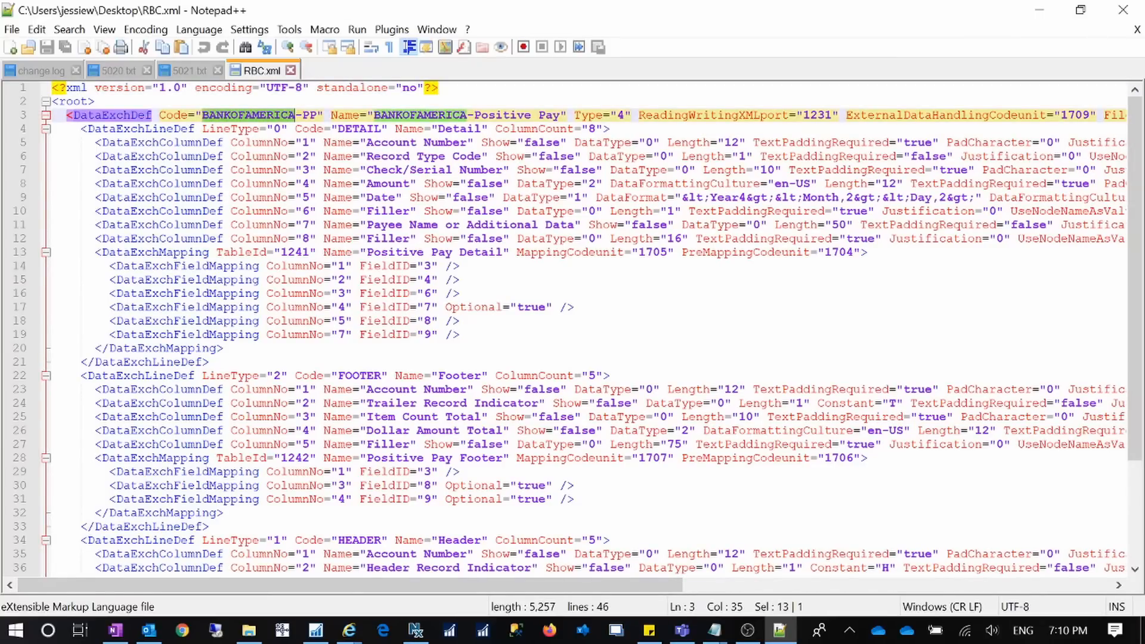
text(RBC)
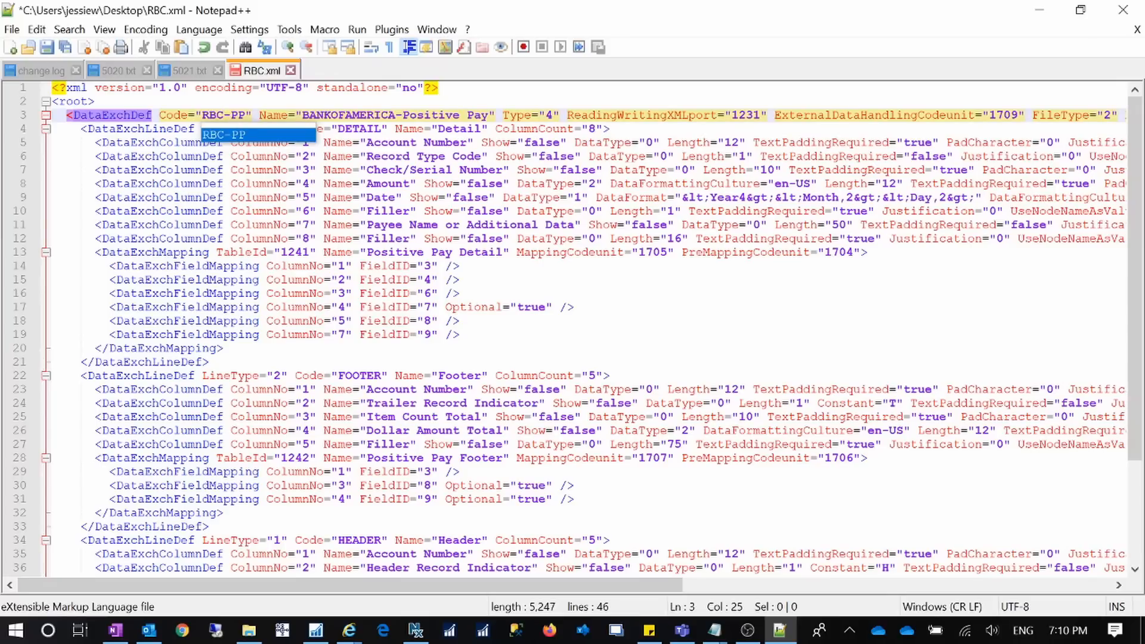
Step: Change the Name attribute of the DataExchDef element to RBC-Positive Pay
click(305, 106)
mouse_move(308, 112)
mouse_down()
mouse_move(403, 113)
mouse_move(290, 115)
mouse_up()
key(Right)
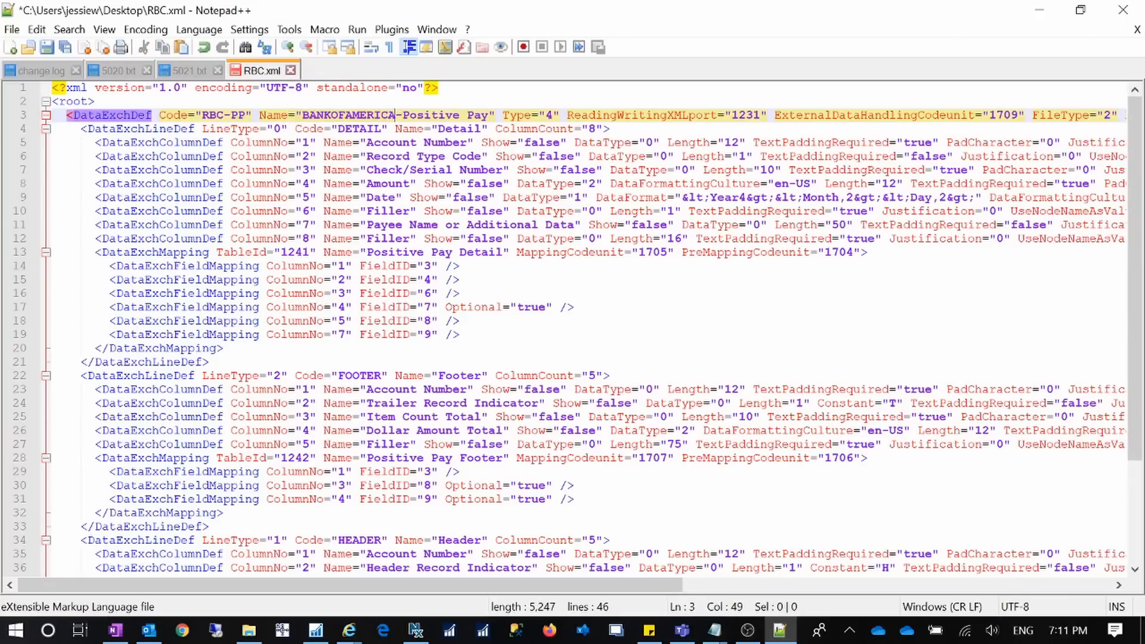
key(BackSpace)
key(BackSpace)
key(BackSpace)
key(BackSpace)
key(BackSpace)
key(BackSpace)
key(BackSpace)
key(BackSpace)
key(BackSpace)
key(BackSpace)
key(BackSpace)
key(BackSpace)
key(BackSpace)
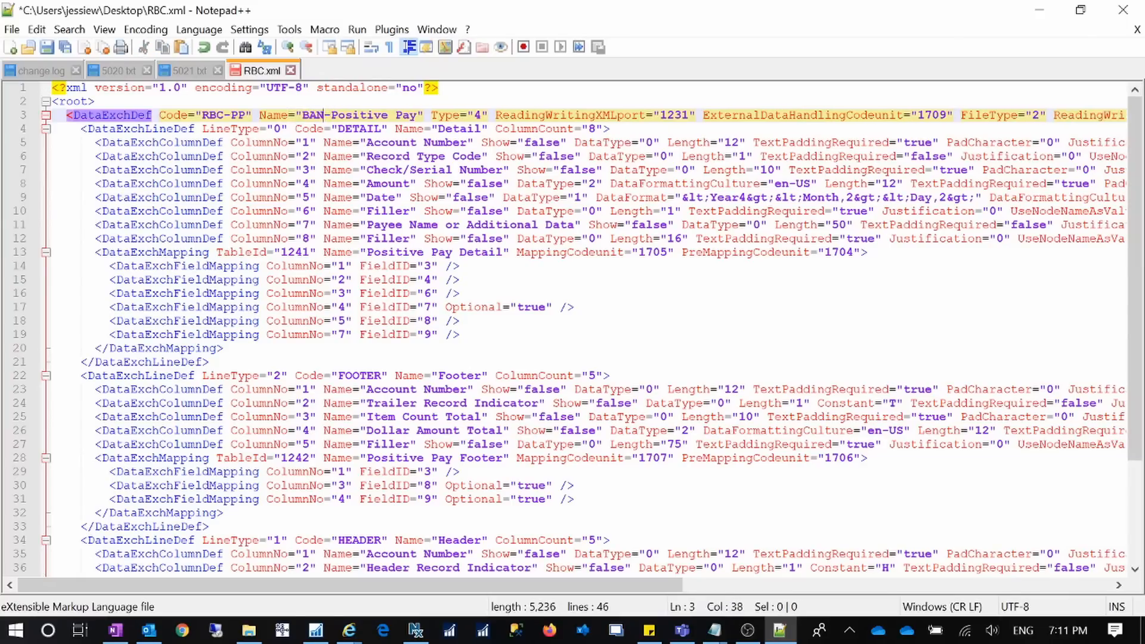
text(RBC)
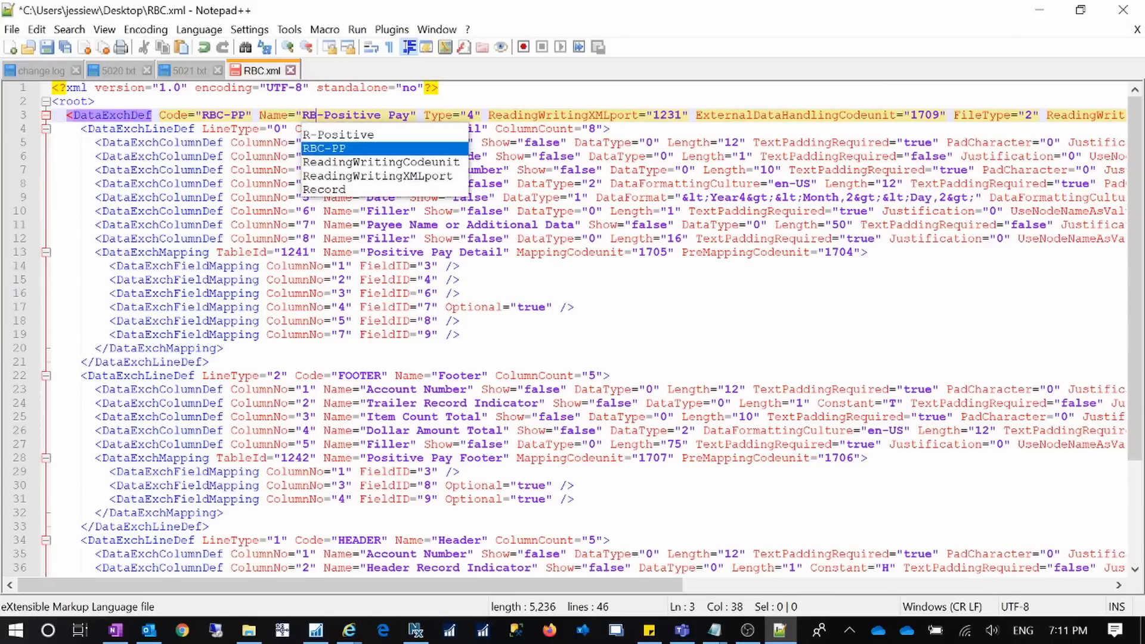
click(588, 155)
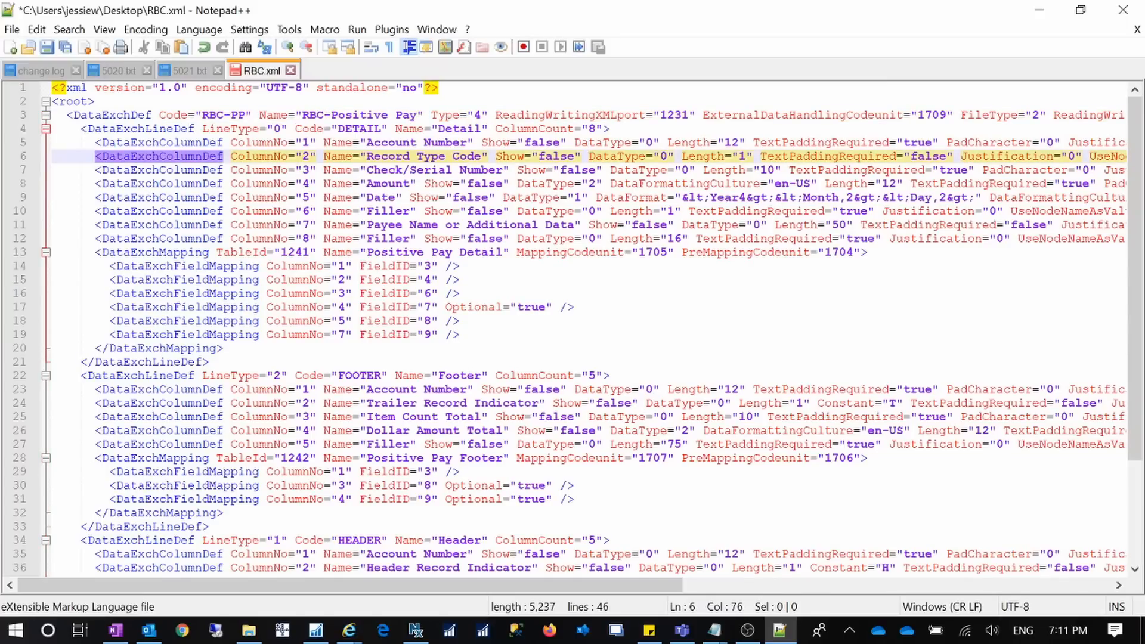
Step: Set the Length of the Filler in column 8 of the Detail line definition to 20
scroll(573, 328, down, 4)
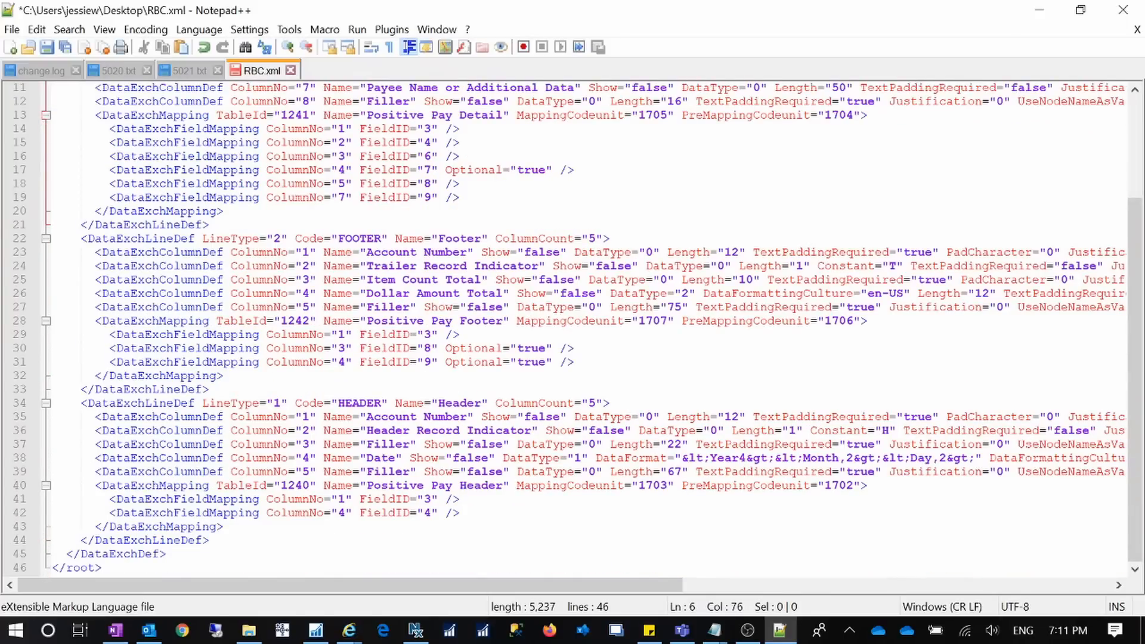
scroll(573, 328, up, 2)
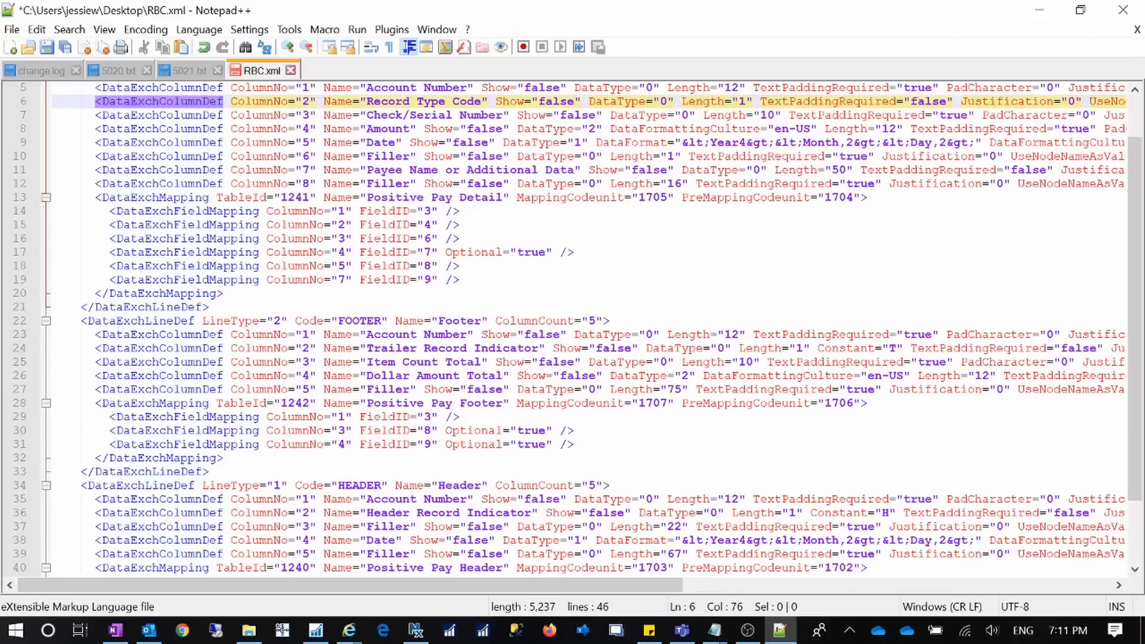
scroll(572, 328, up, 1)
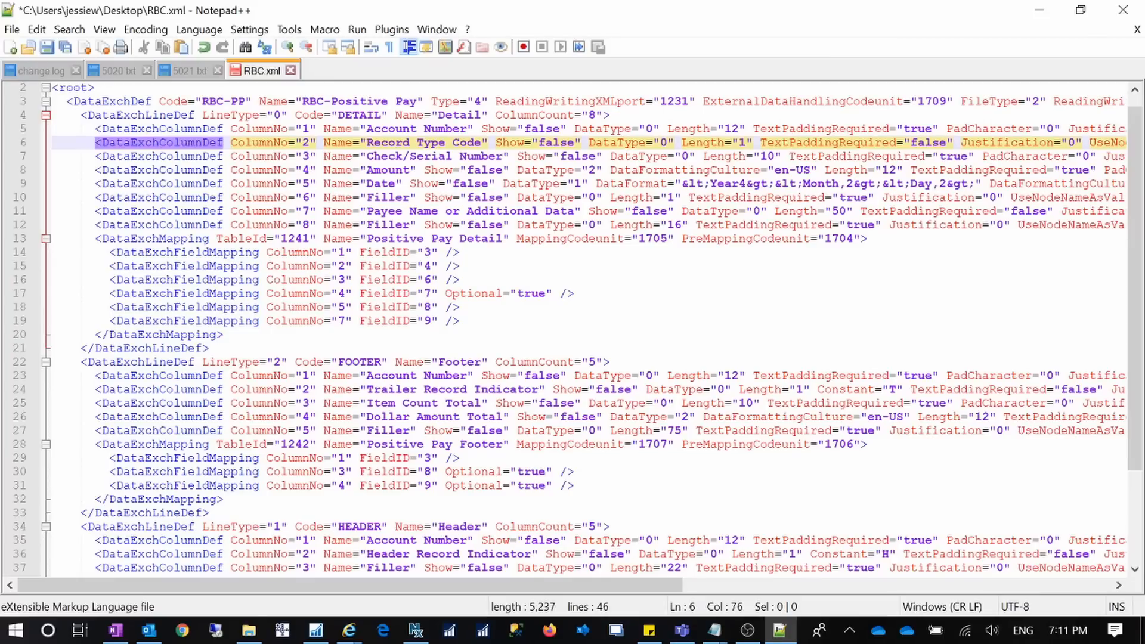
drag(667, 225, 674, 230)
text(2)
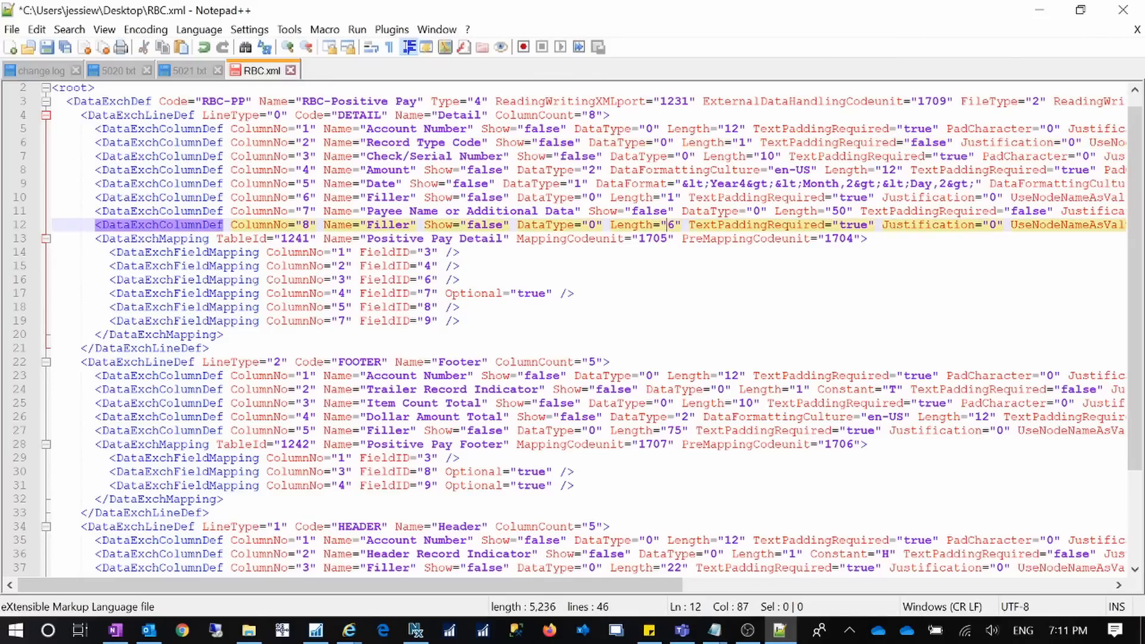
key(Delete)
text(0)
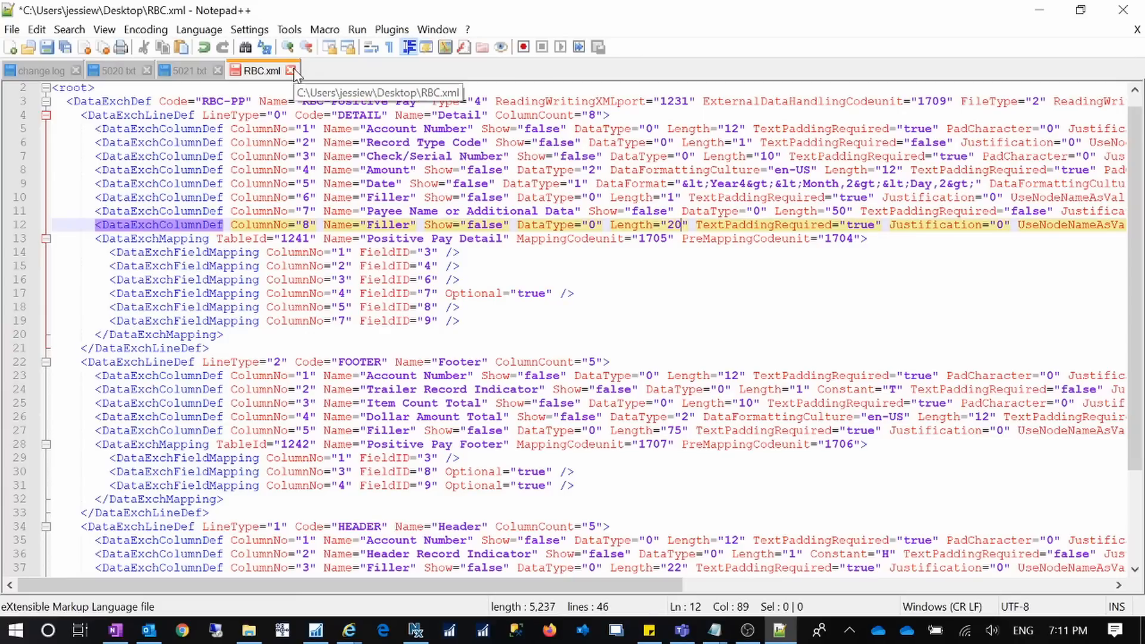
Step: Close RBC.xml with its changes saved and exit Notepad++
click(292, 72)
click(524, 376)
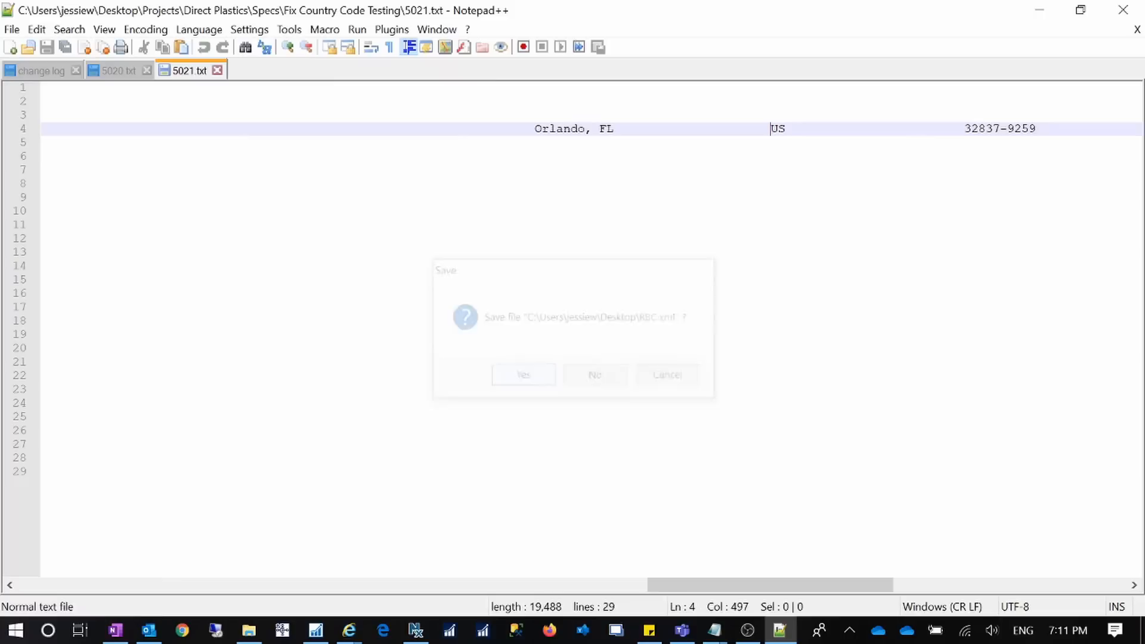
click(1124, 12)
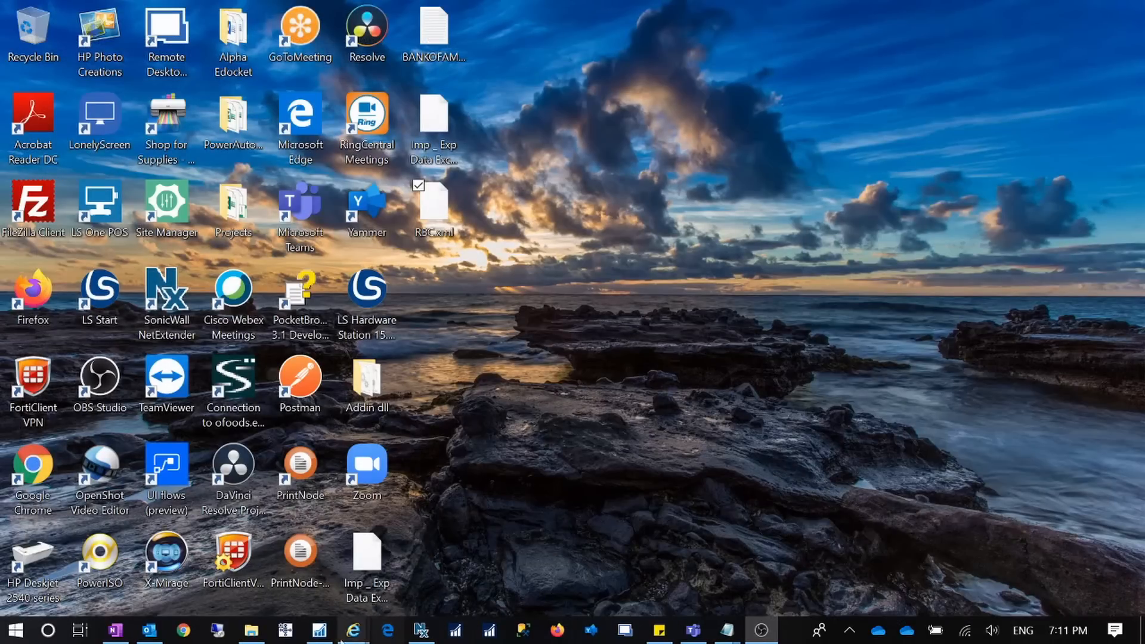
Step: Switch to Business Central, import RBC.xml as a data exchange definition, and select the RBC-PP entry in the list
mouse_move(353, 630)
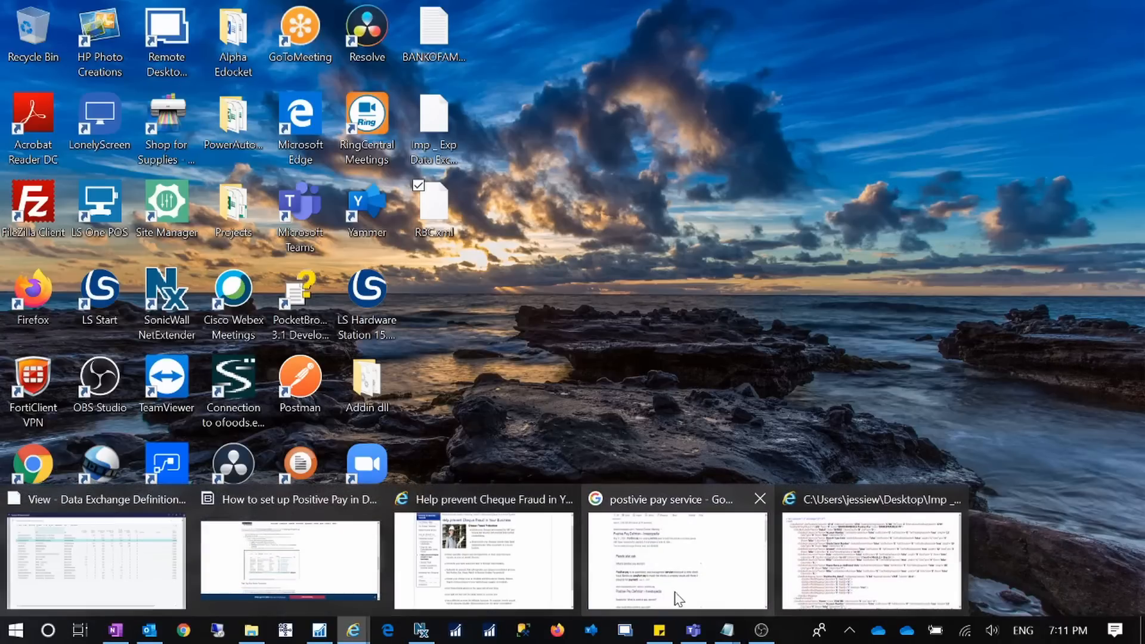
click(148, 610)
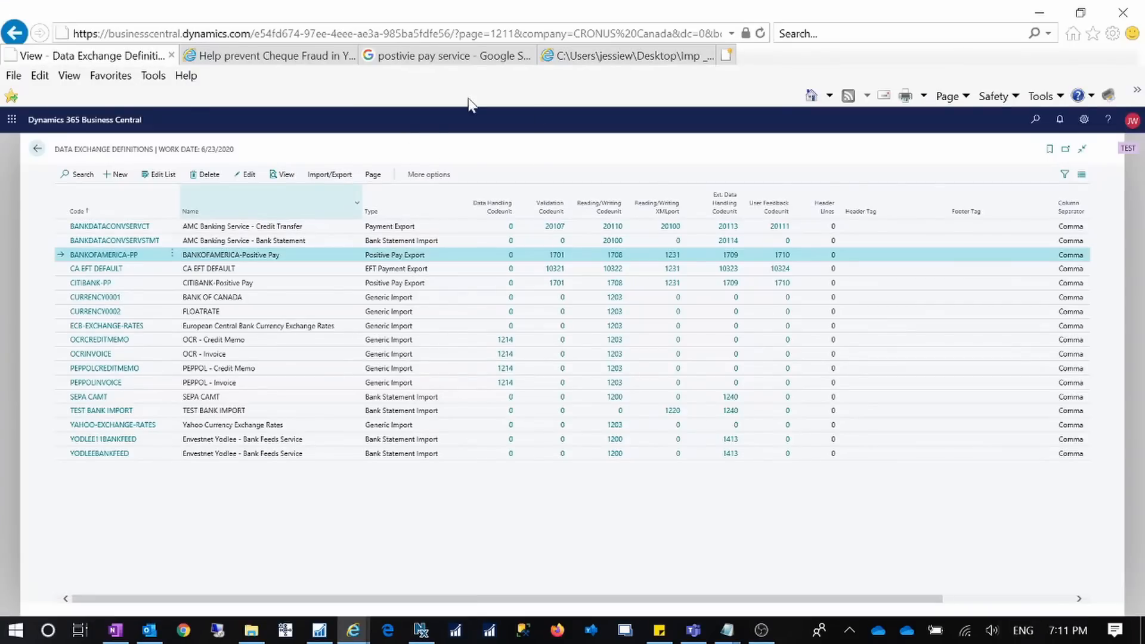
click(328, 175)
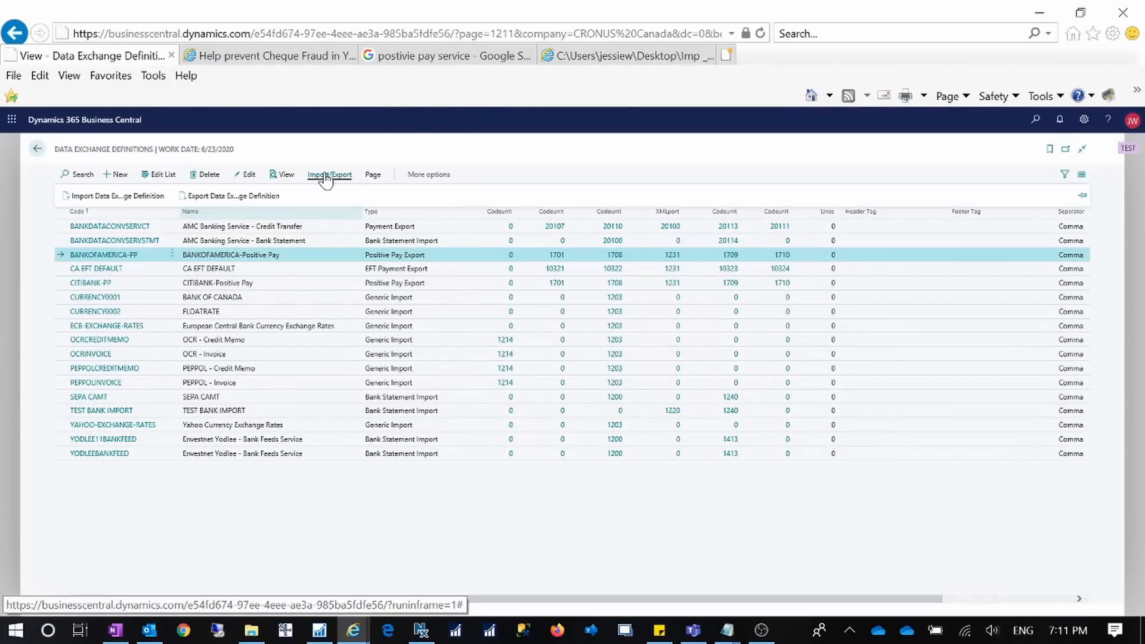
click(125, 195)
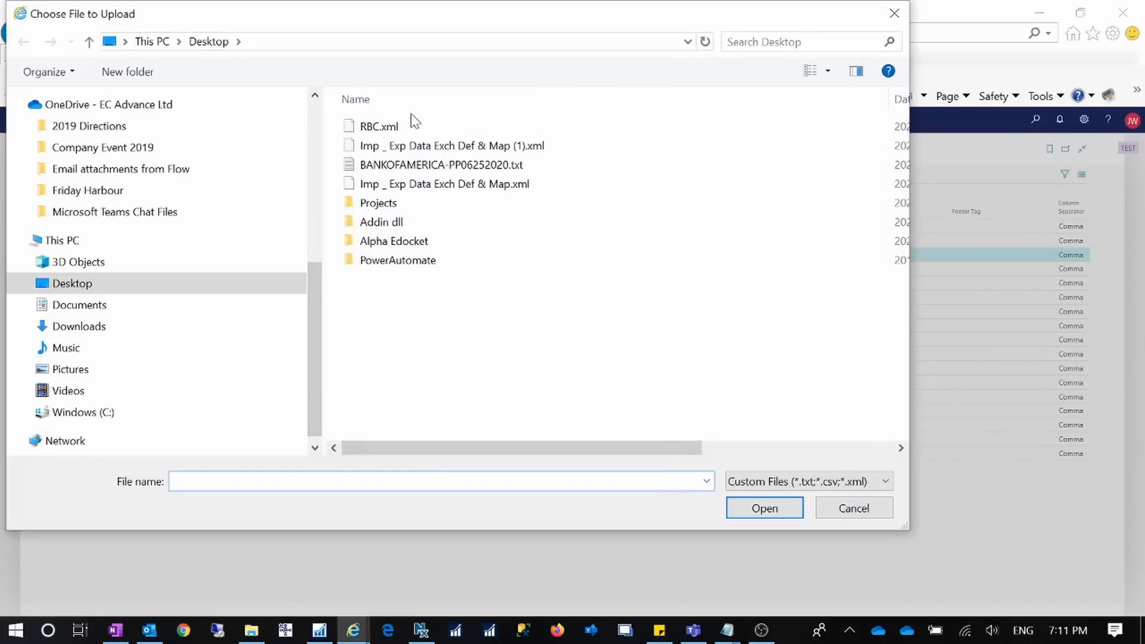
double_click(387, 128)
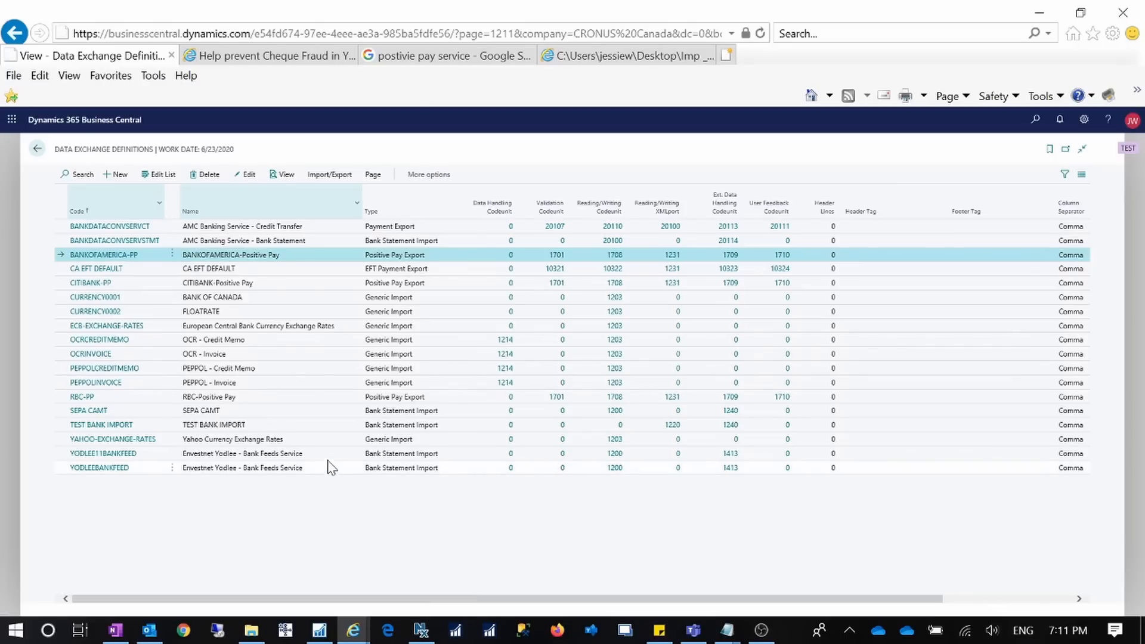
click(147, 401)
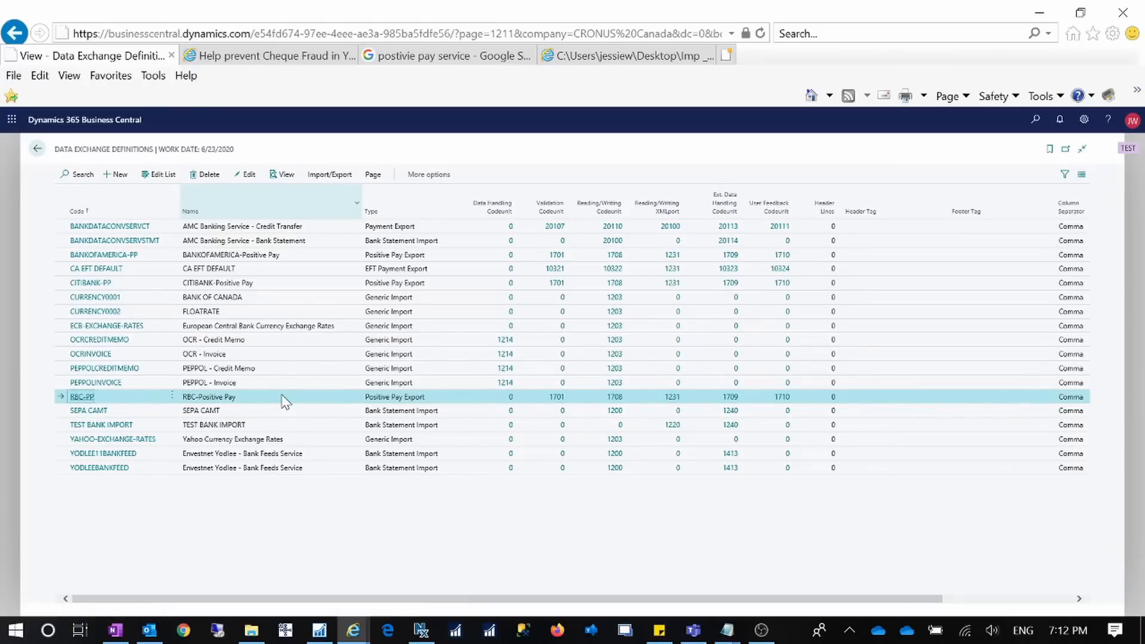
Step: Open the BANKOFAMERICA-PP data exchange definition and review the column definitions of its Detail line
click(121, 256)
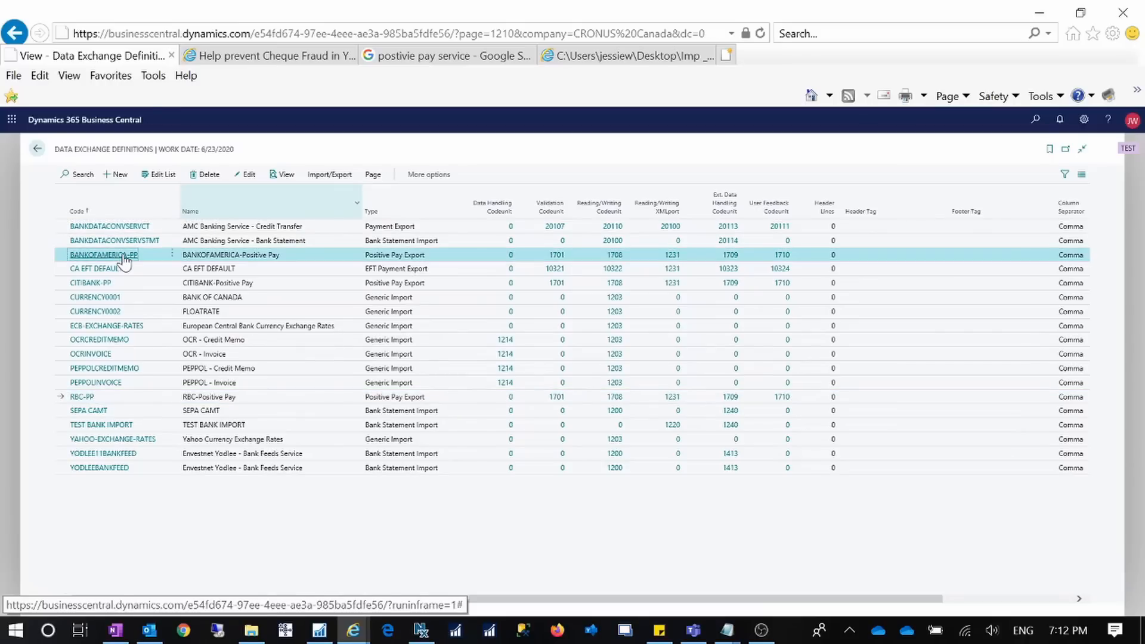
click(123, 257)
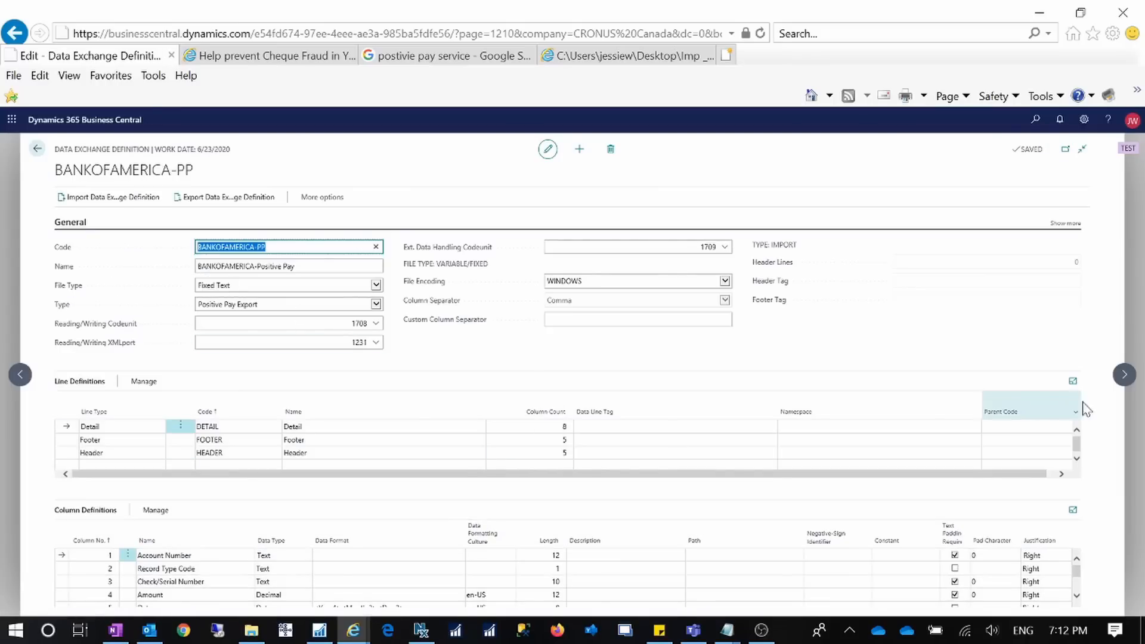
scroll(383, 569, down, 2)
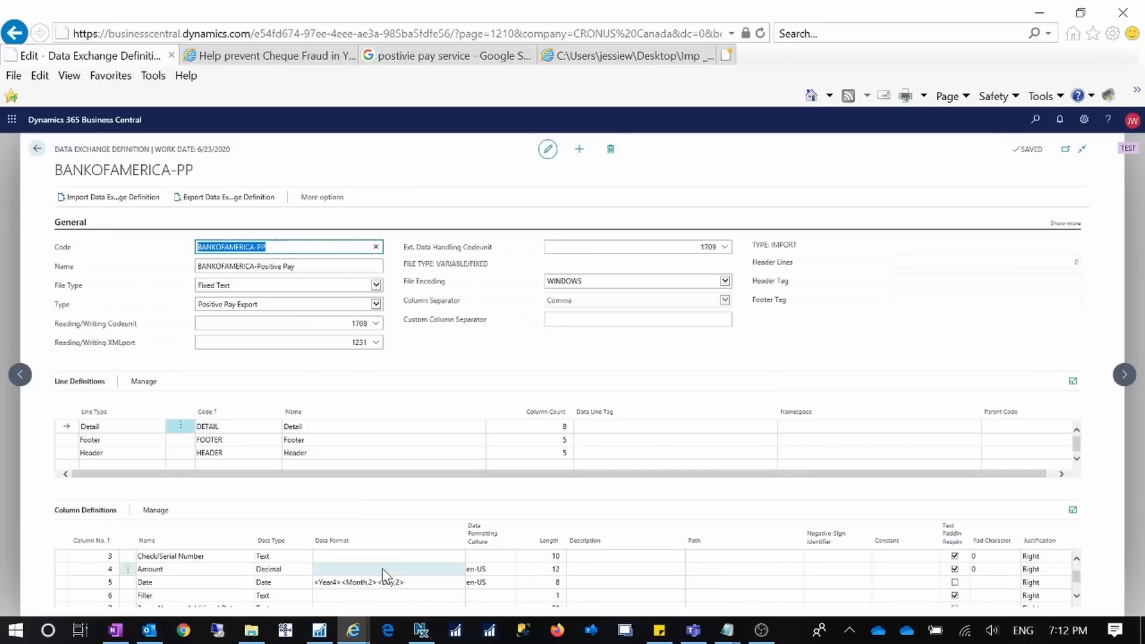
scroll(386, 567, up, 2)
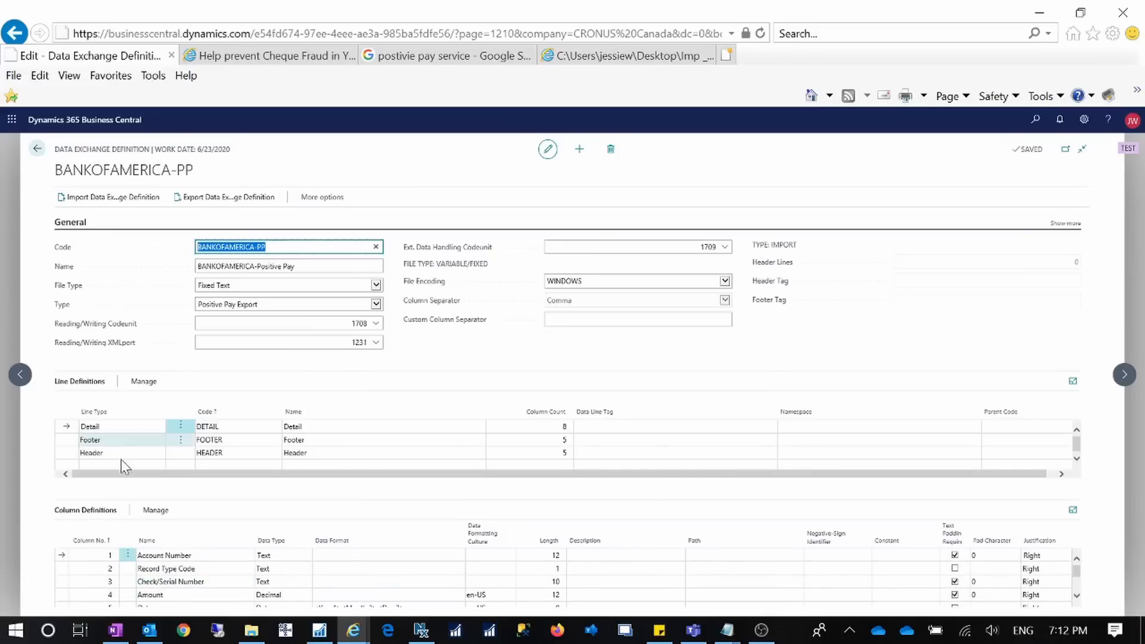
click(191, 556)
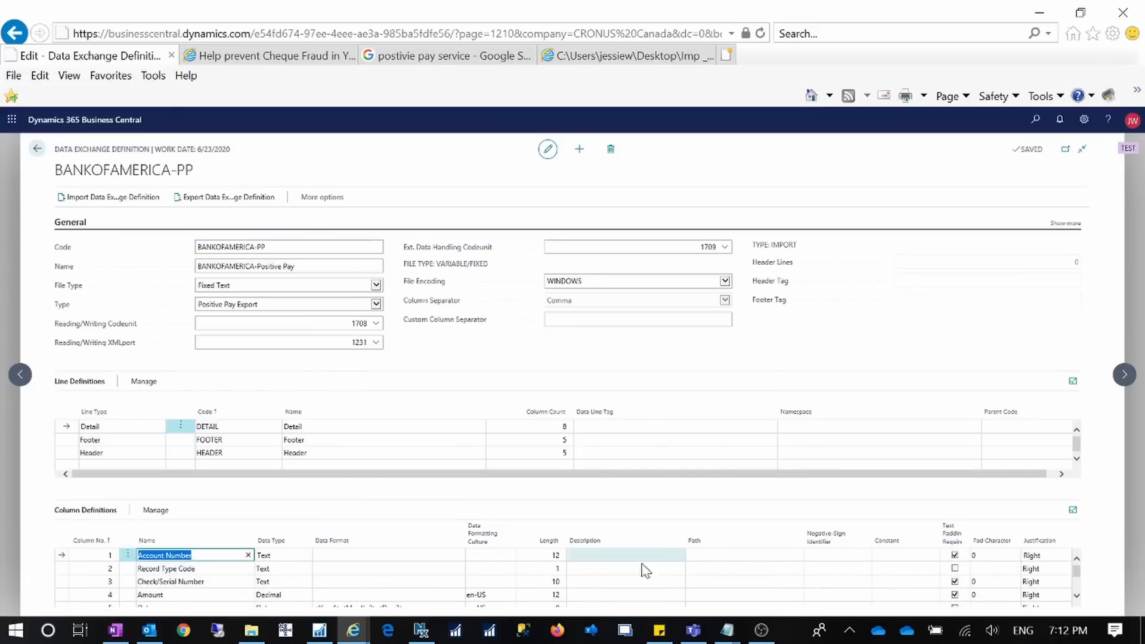
Step: Review the Account Number length and the Detail line's field mapping in BANKOFAMERICA-PP, and select RBC-PP back in the definitions list
click(547, 562)
click(549, 555)
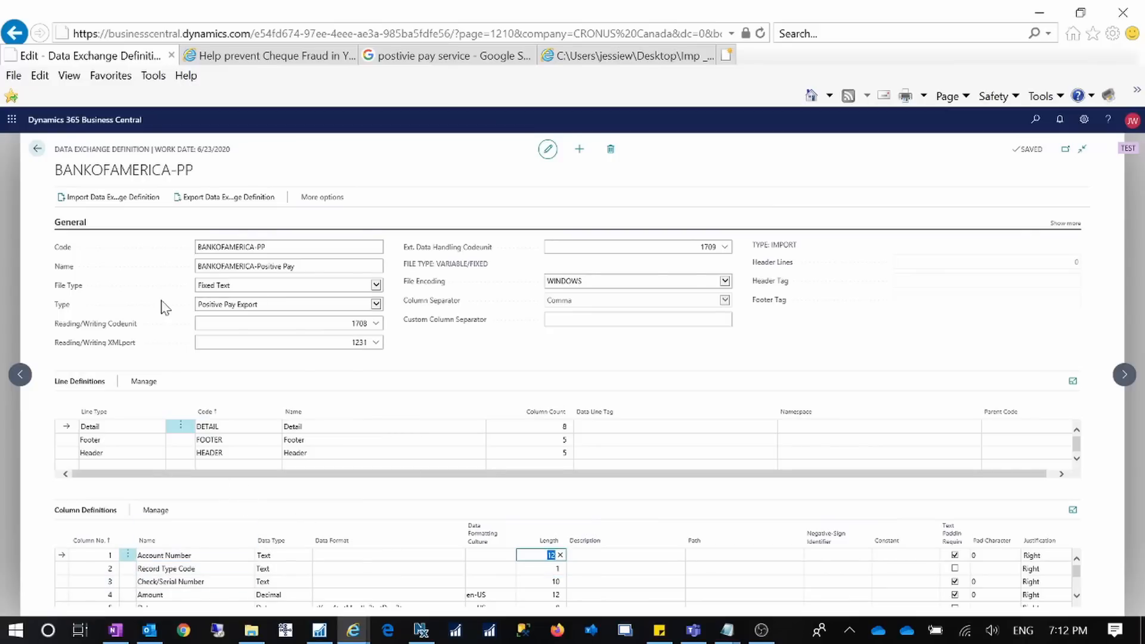
click(98, 383)
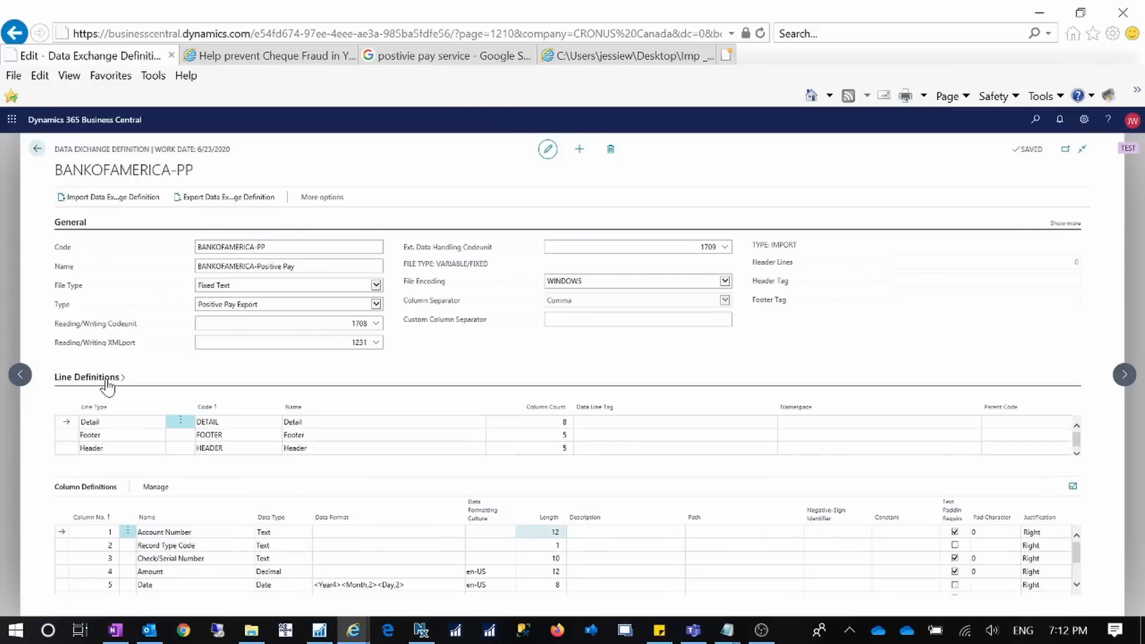
click(117, 384)
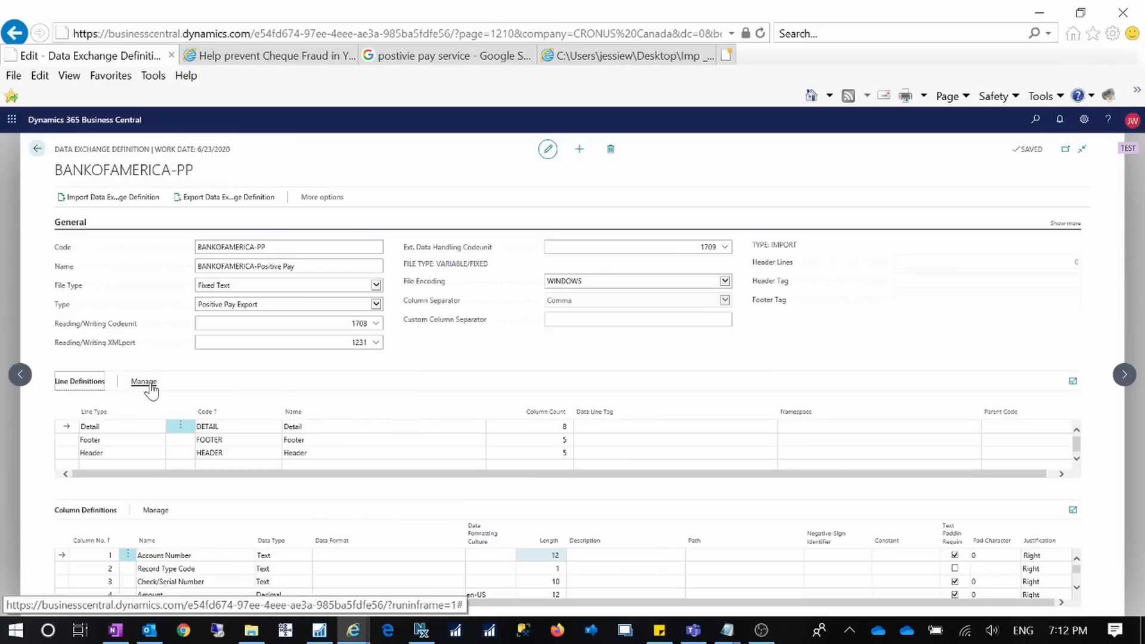
click(145, 386)
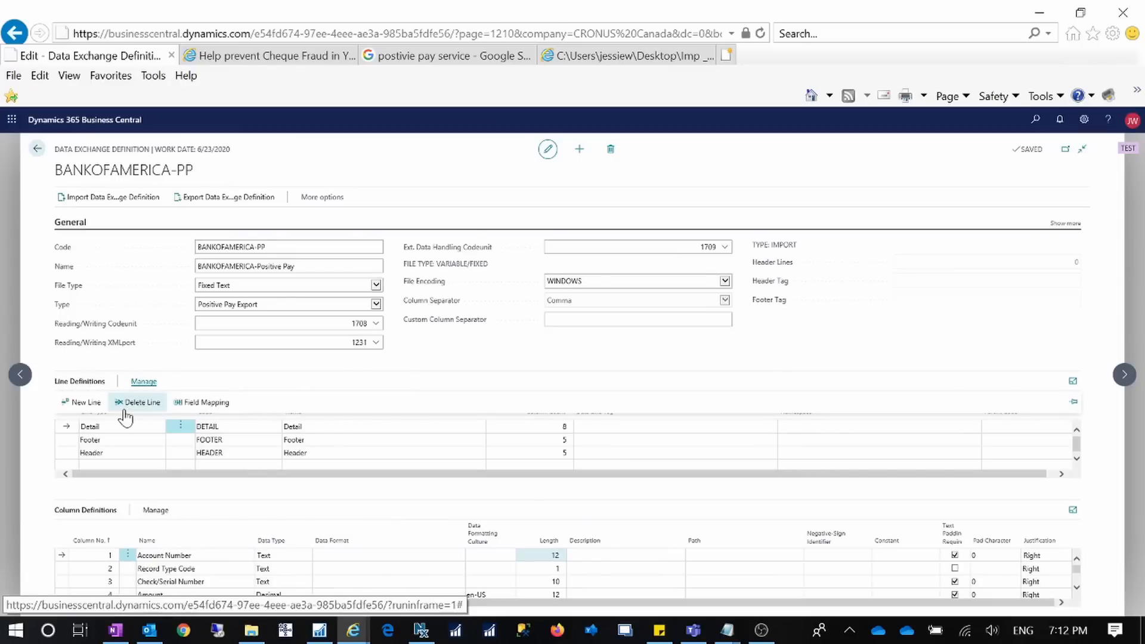
click(220, 403)
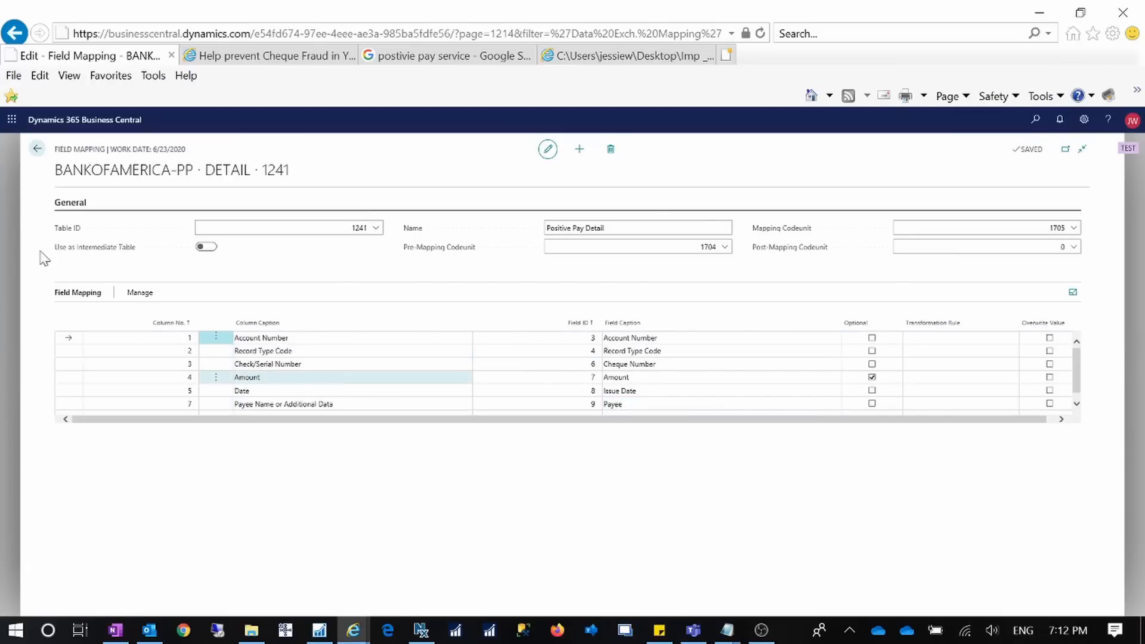
click(43, 155)
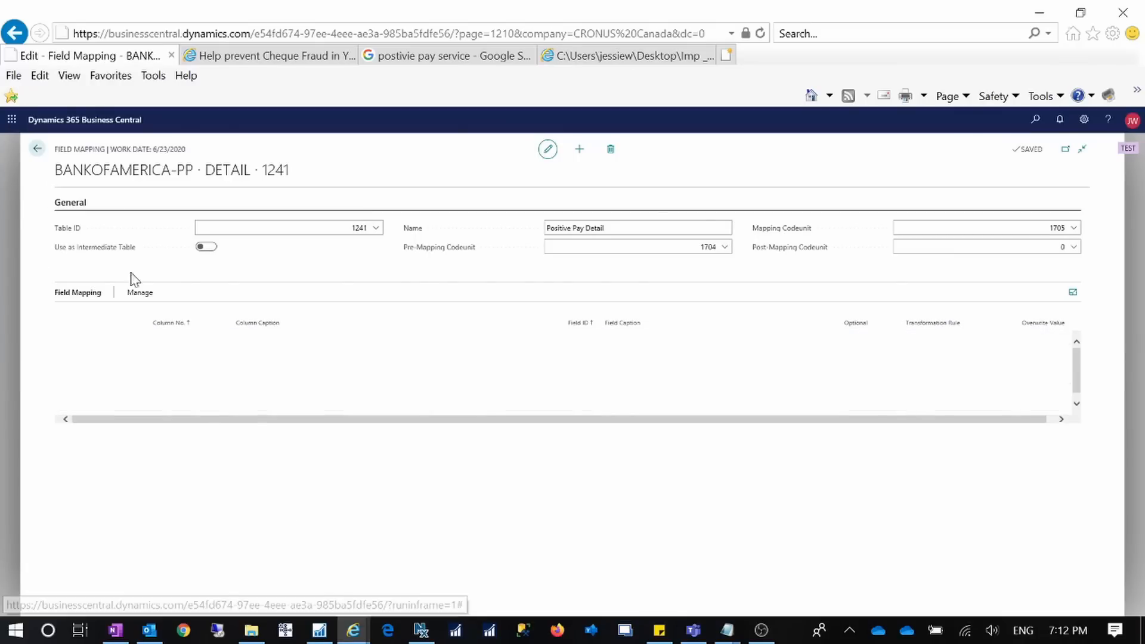
click(37, 149)
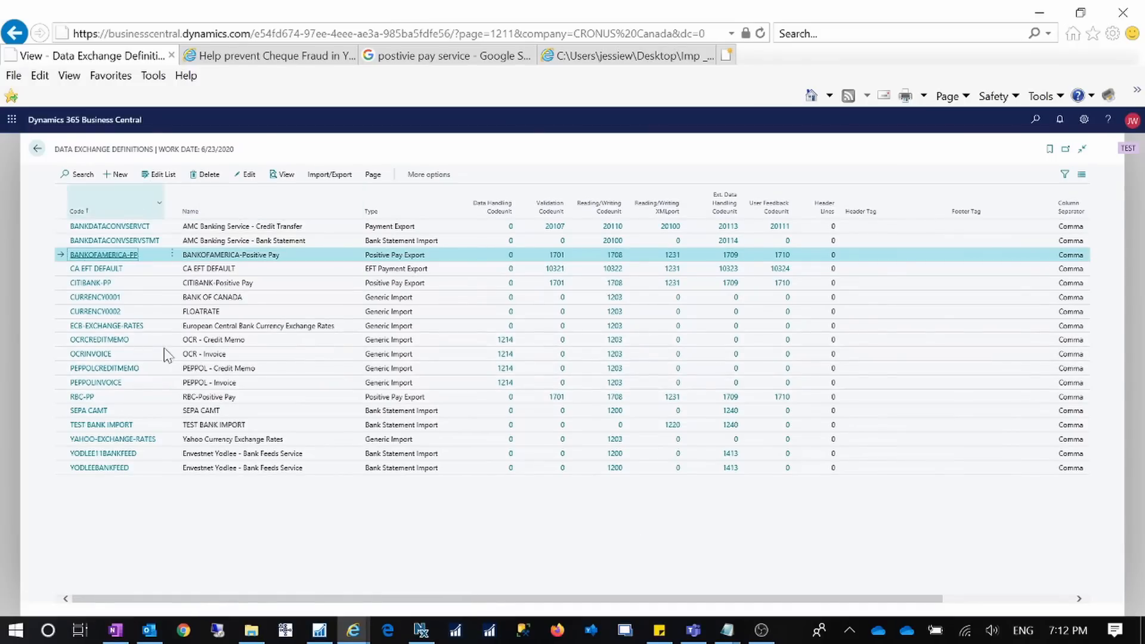
click(89, 397)
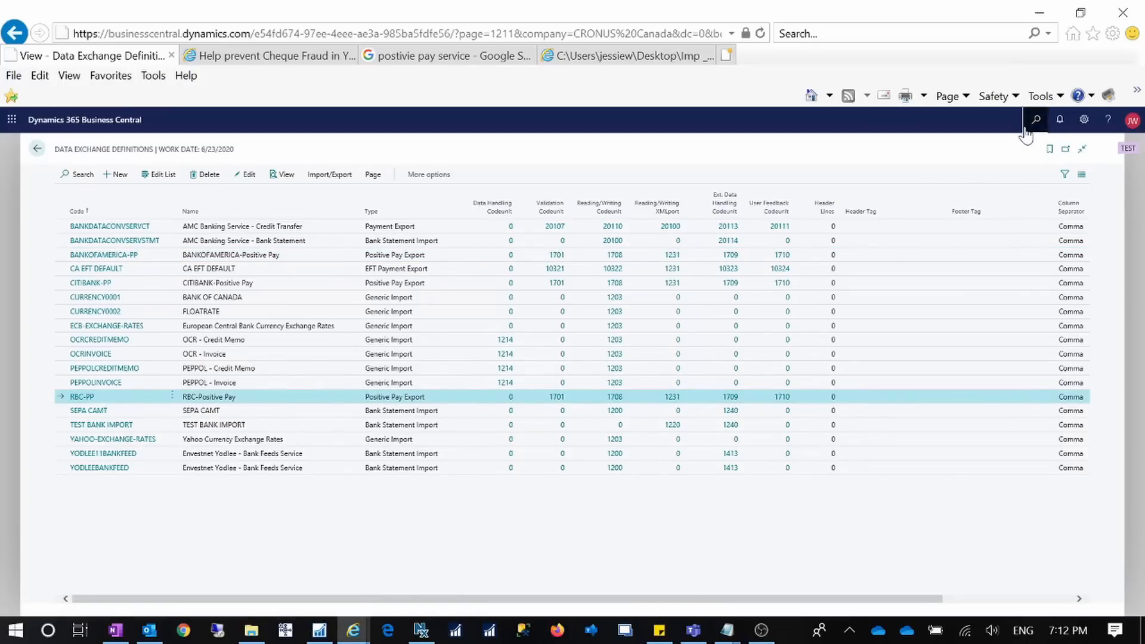
Step: Open Bank Export/Import Setup and rename the POSITIVEPAY record's code to RBC-PP
key(alt+q)
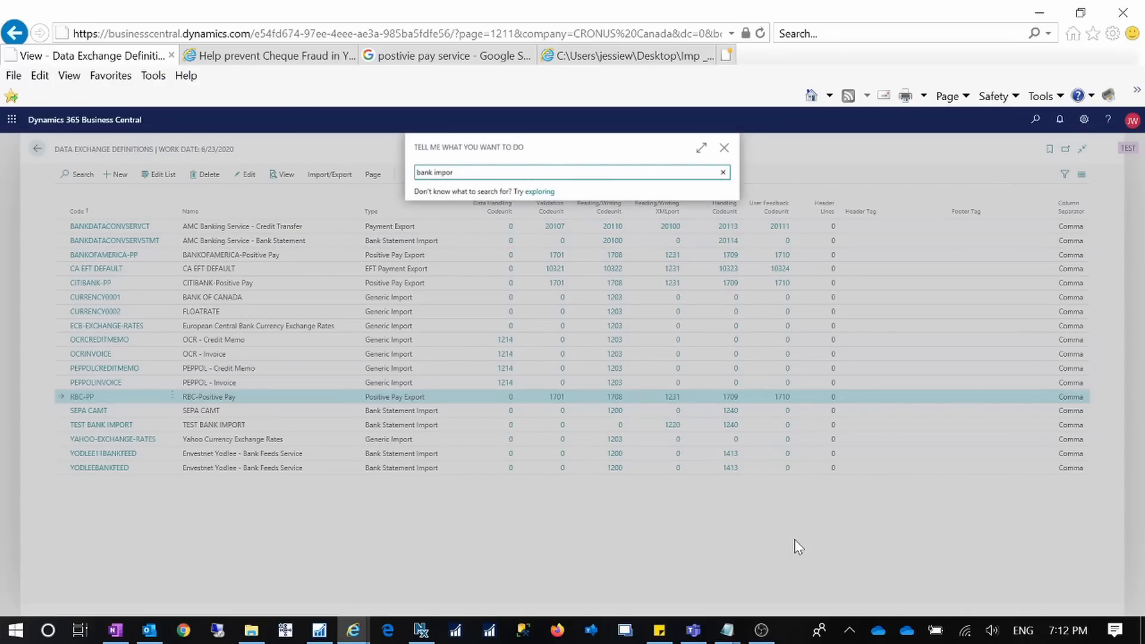
text(bank import)
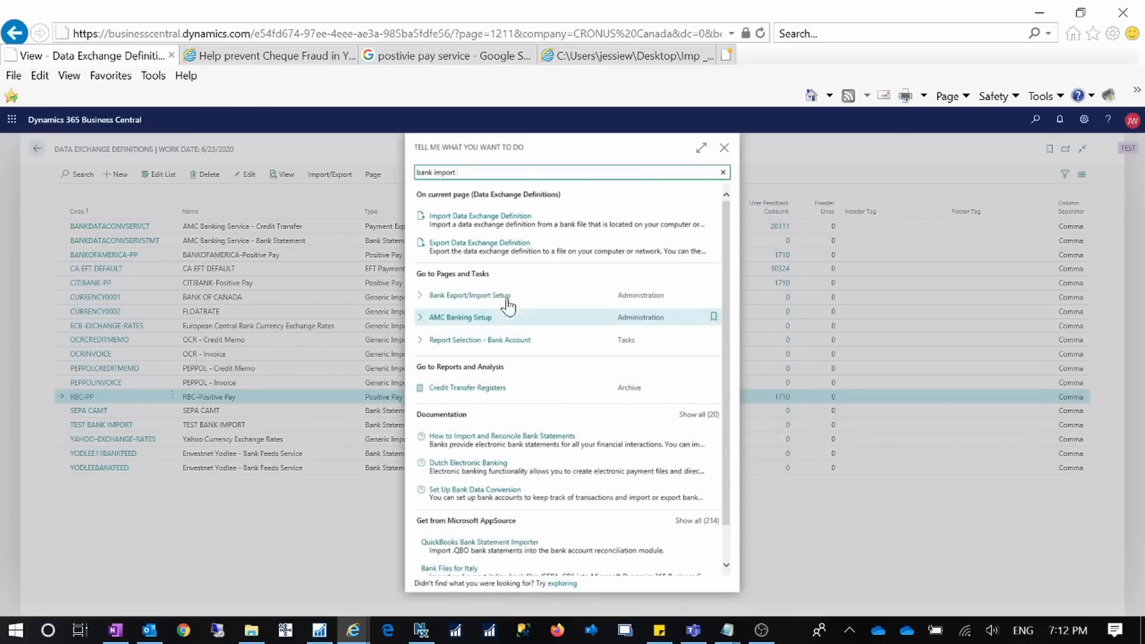
click(500, 297)
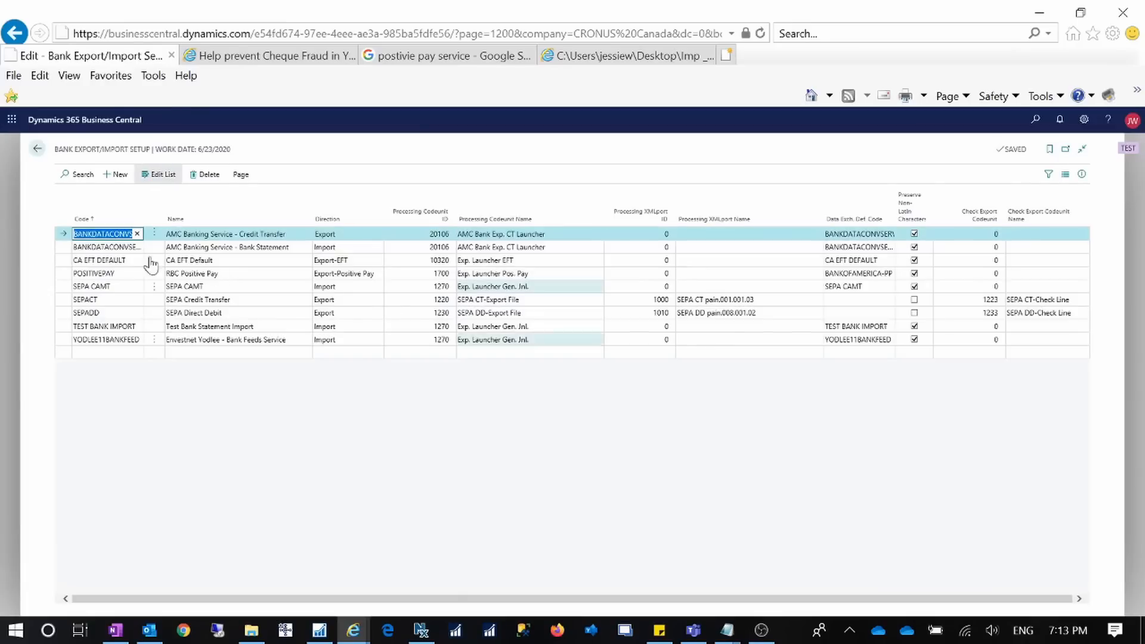
click(106, 274)
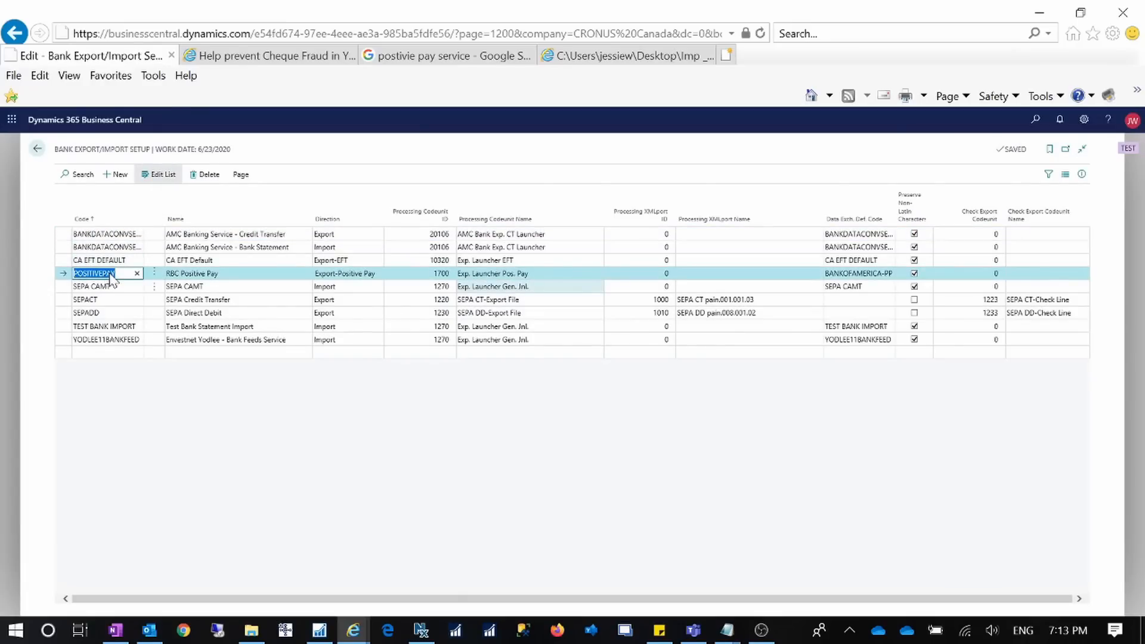
text(RBC-PP)
key(Tab)
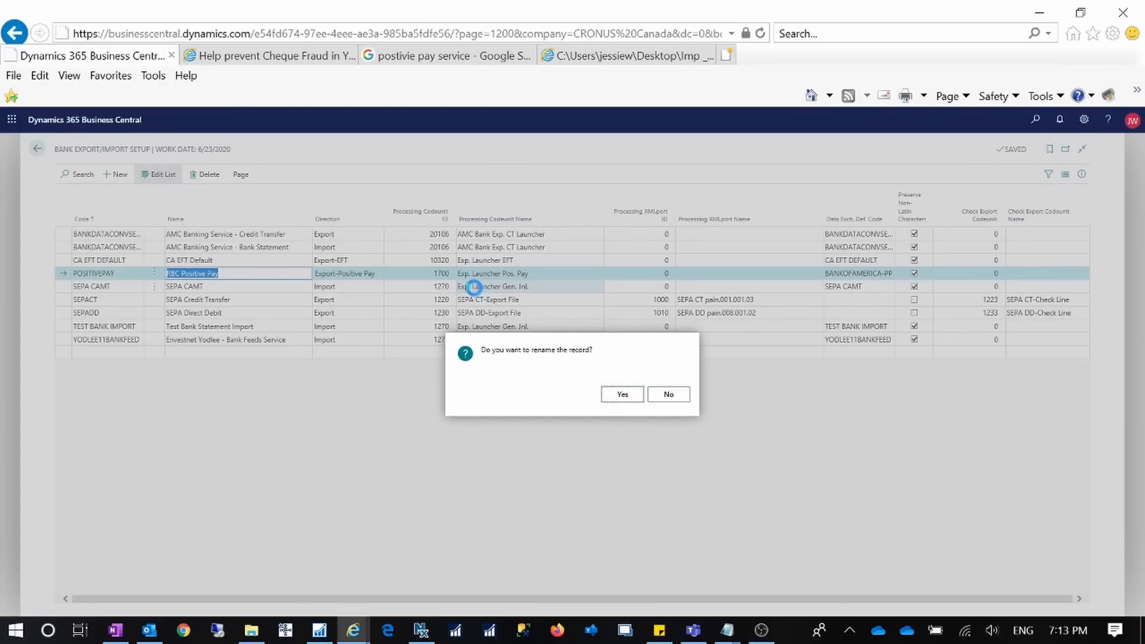
key(Return)
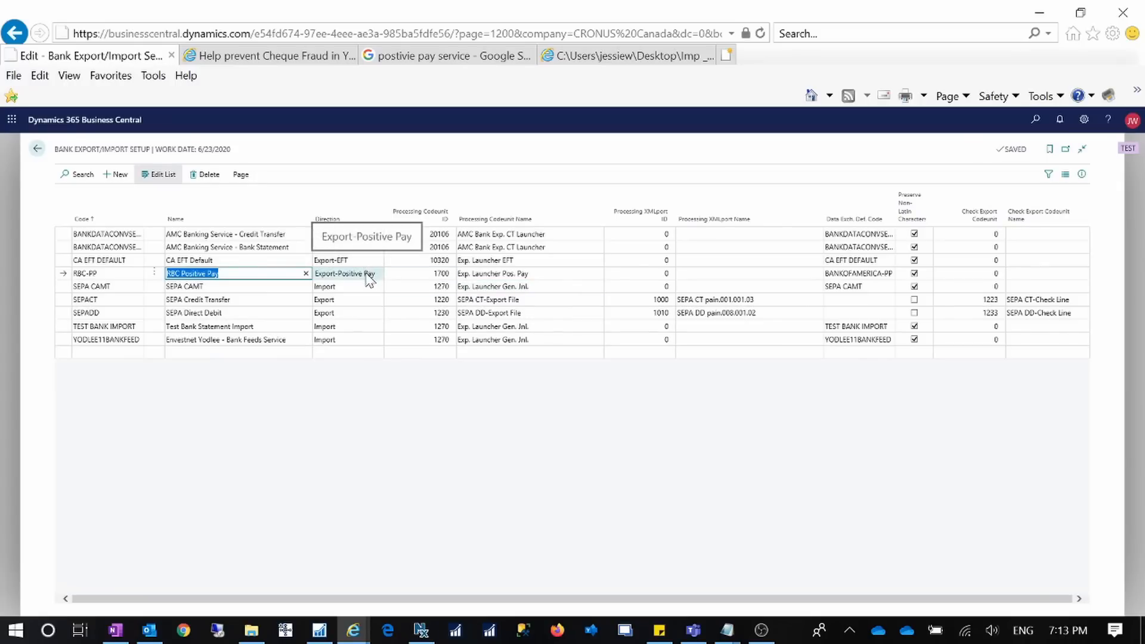
Step: Set the RBC-PP record's Direction to Export-Positive Pay and check the lookup for its processing codeunit 1700
click(373, 275)
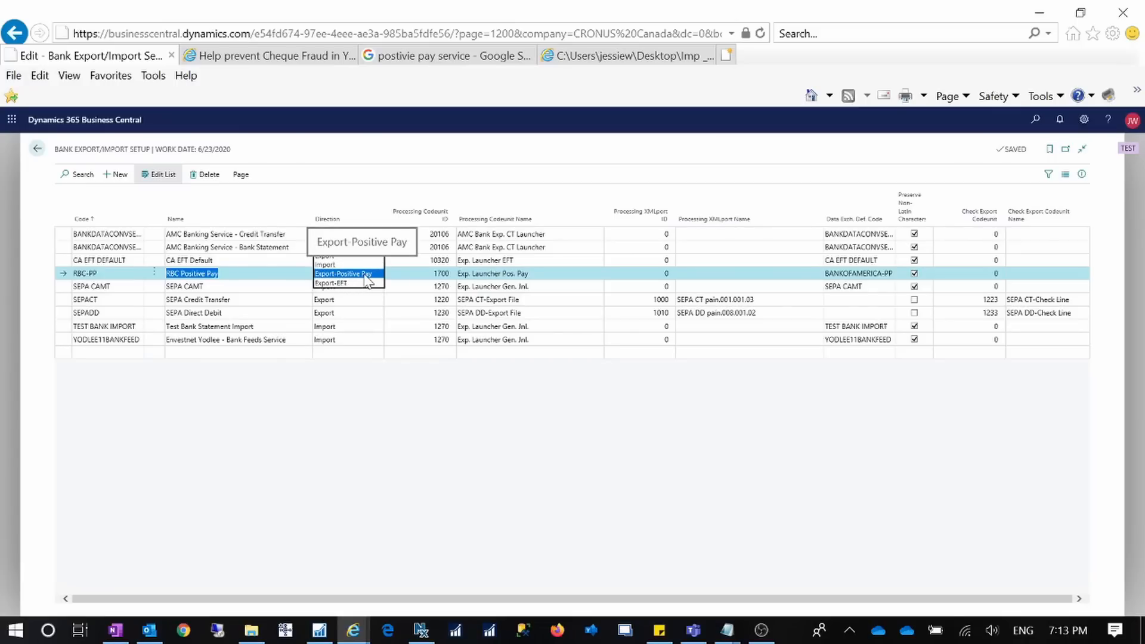
click(365, 273)
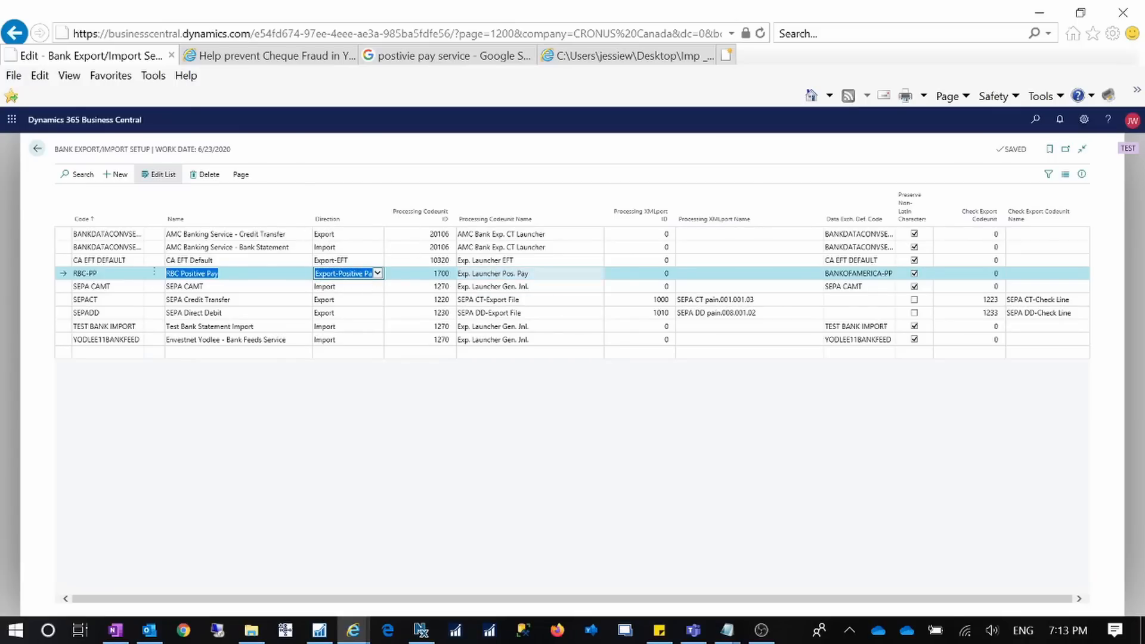
key(Tab)
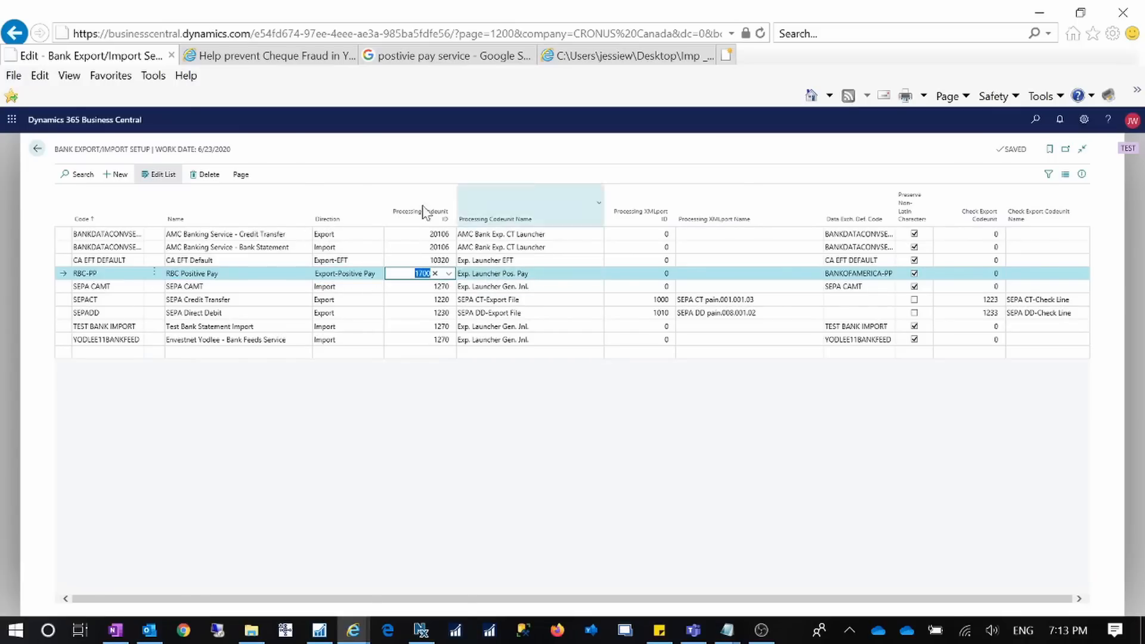
click(448, 275)
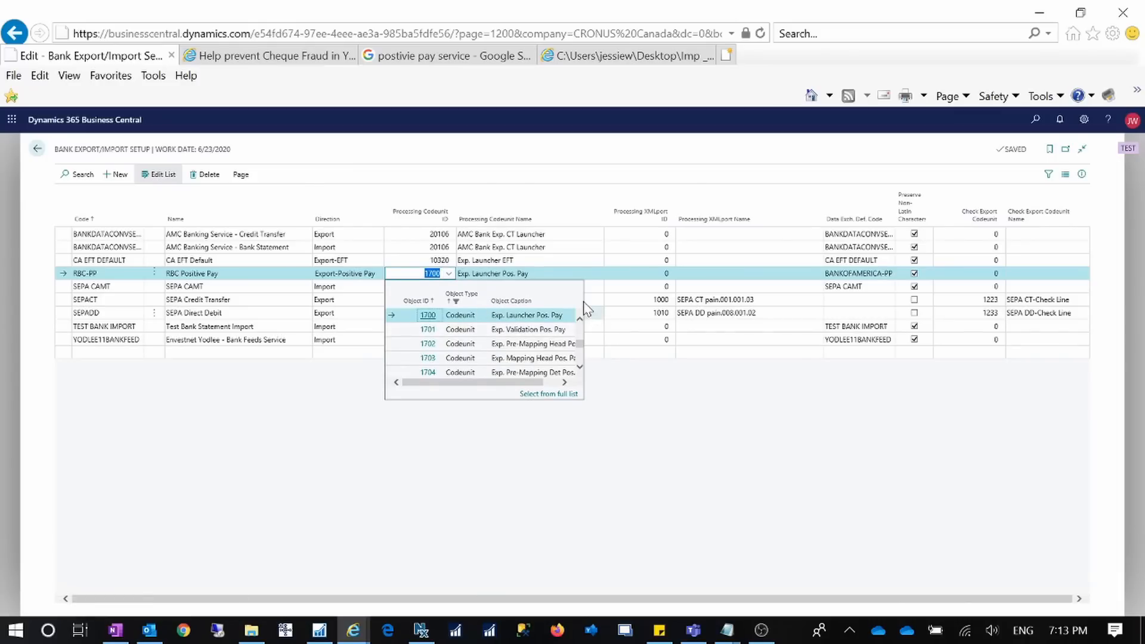
click(486, 277)
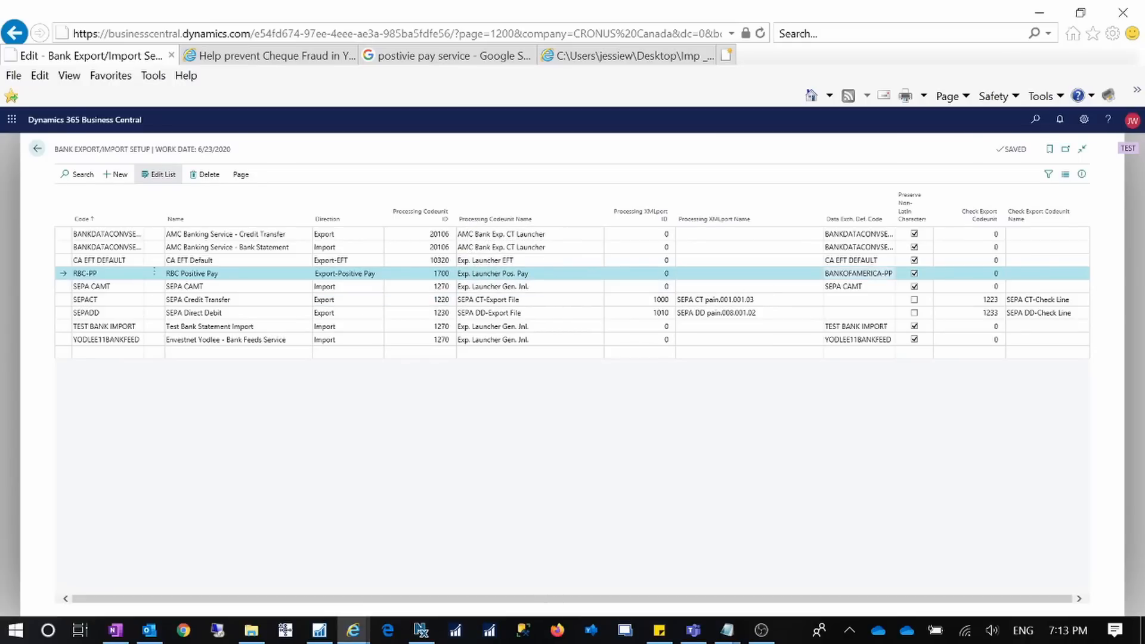
Step: Set the RBC-PP record's Data Exch. Def. Code to RBC-PP and close Bank Export/Import Setup
click(882, 275)
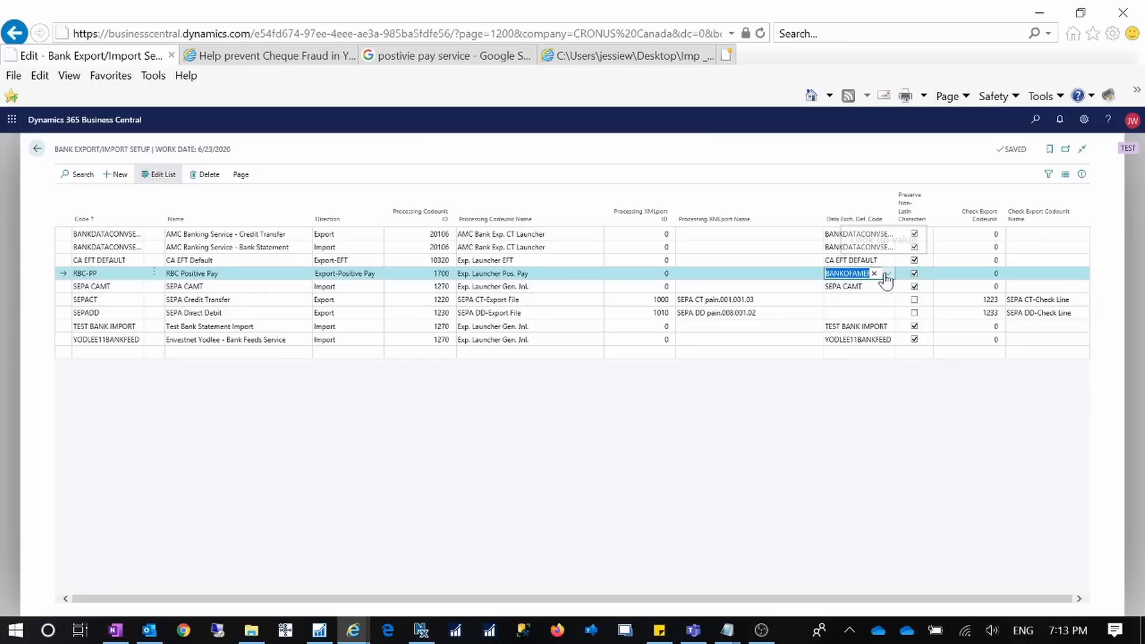
click(886, 275)
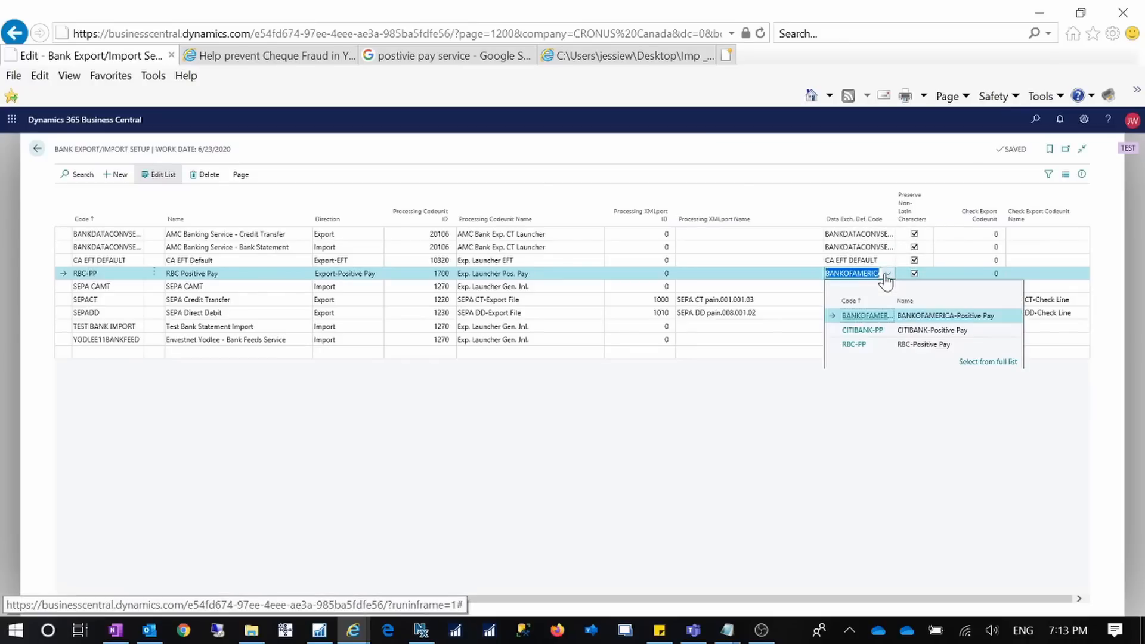
click(838, 347)
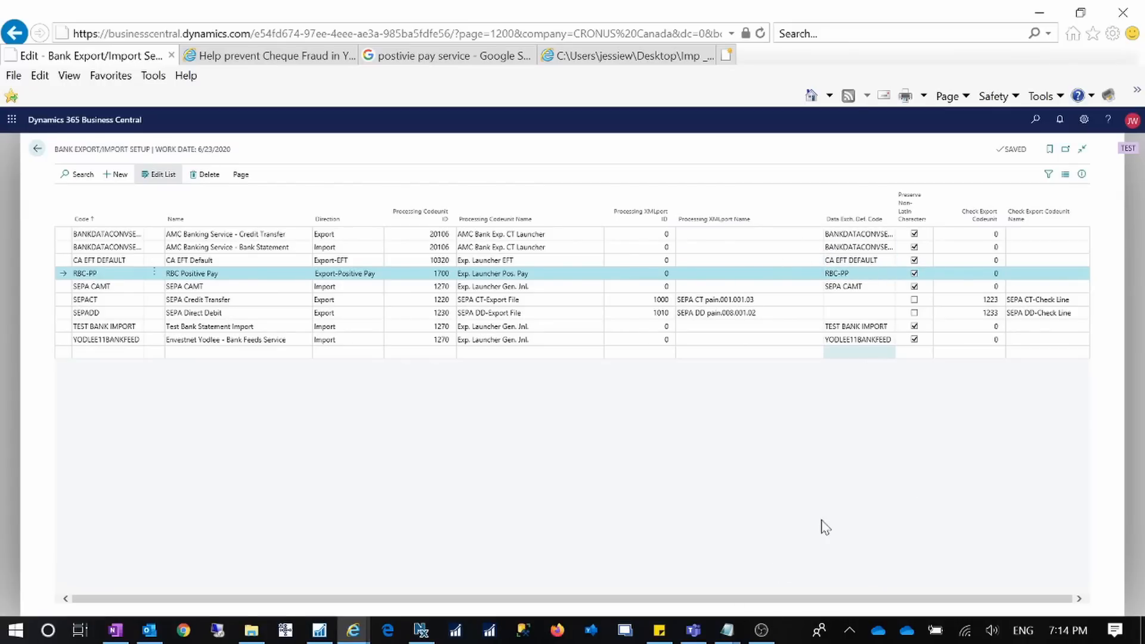
click(36, 149)
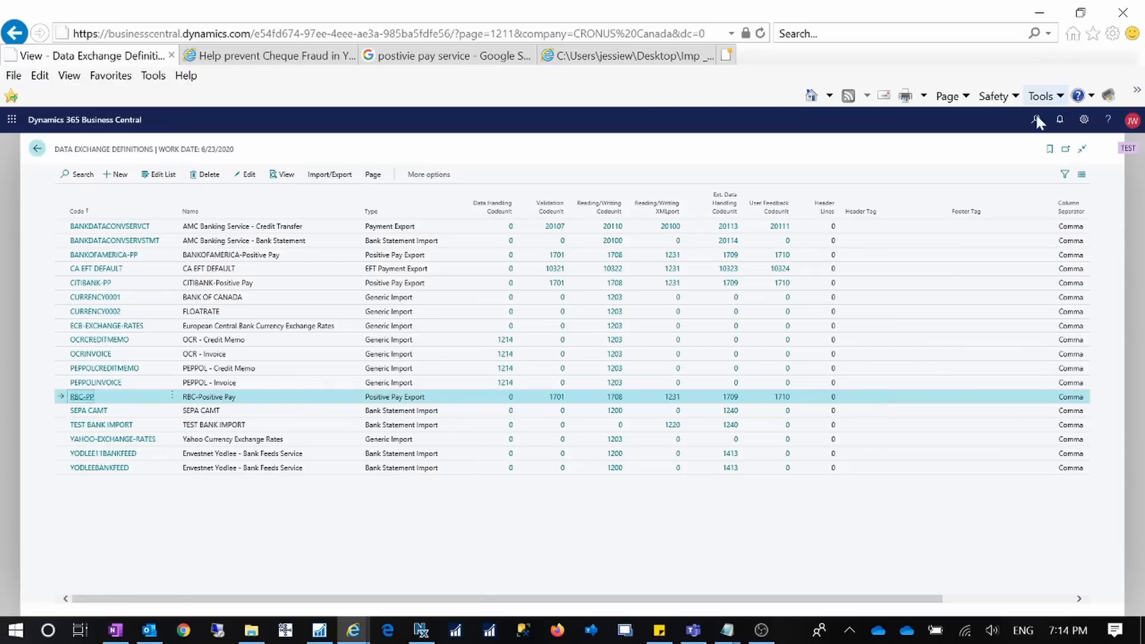
Step: Search for the Bank Accounts list and open the card of the RBC bank account
click(1035, 119)
text(bank acc)
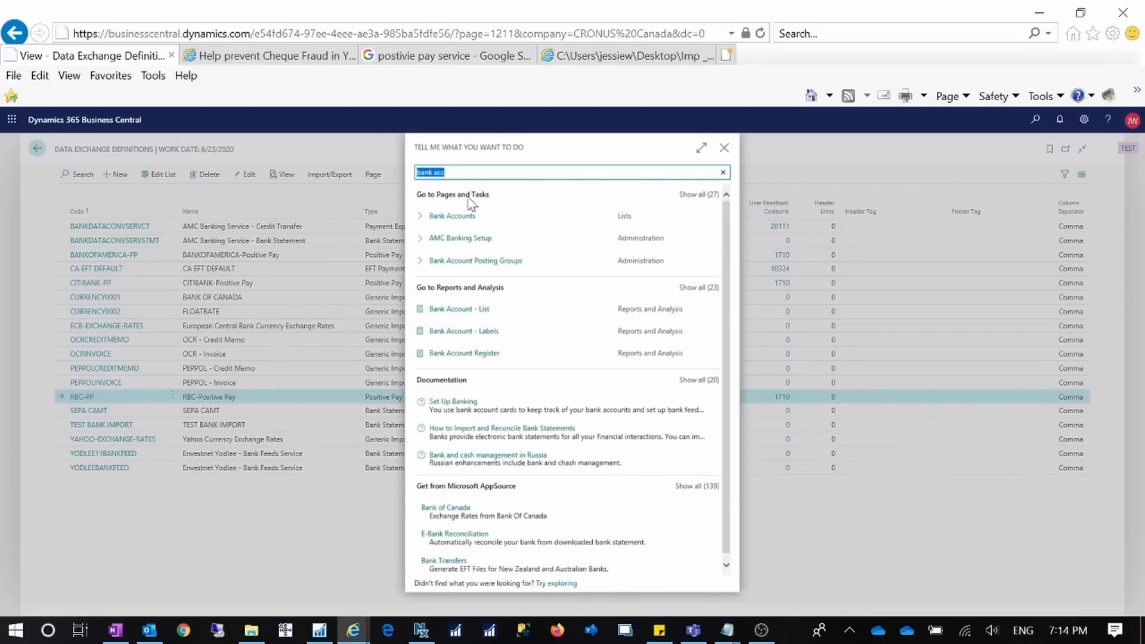
click(441, 218)
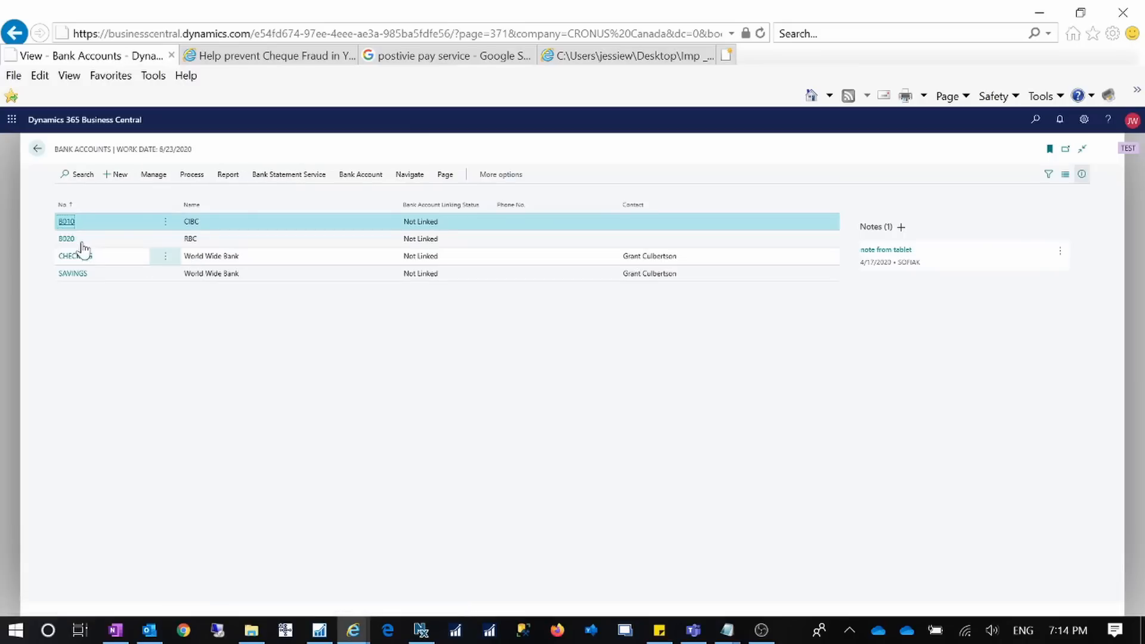
click(72, 242)
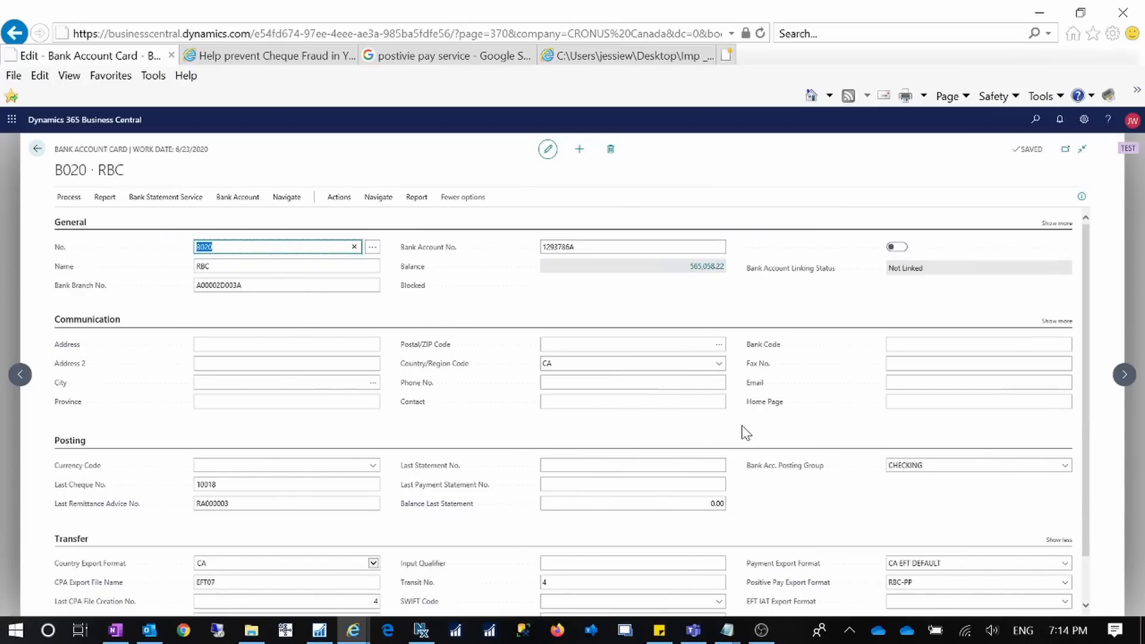
Step: Check the Positive Pay Export Format choices in the card's Transfer section, including the full selection list, without changing the format
scroll(572, 382, down, 1)
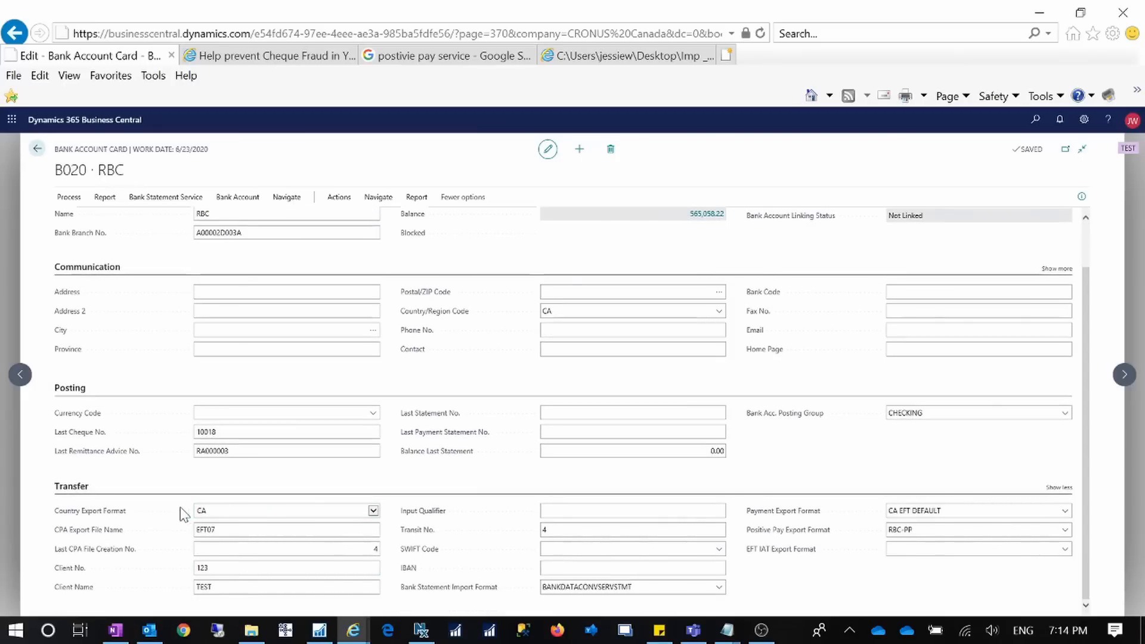
click(280, 529)
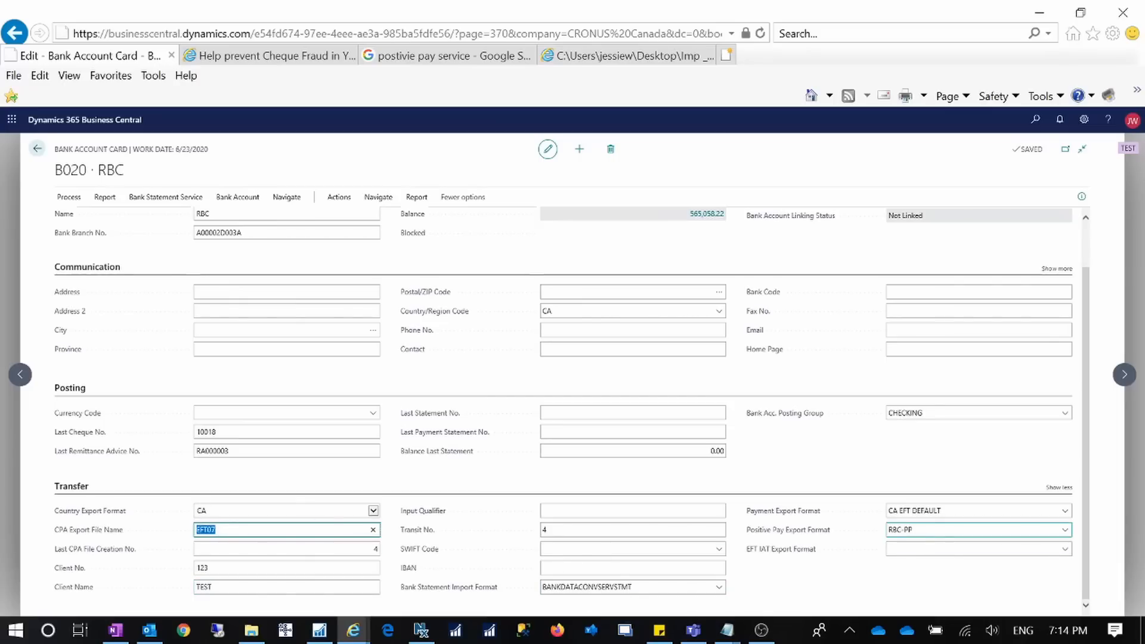
click(930, 532)
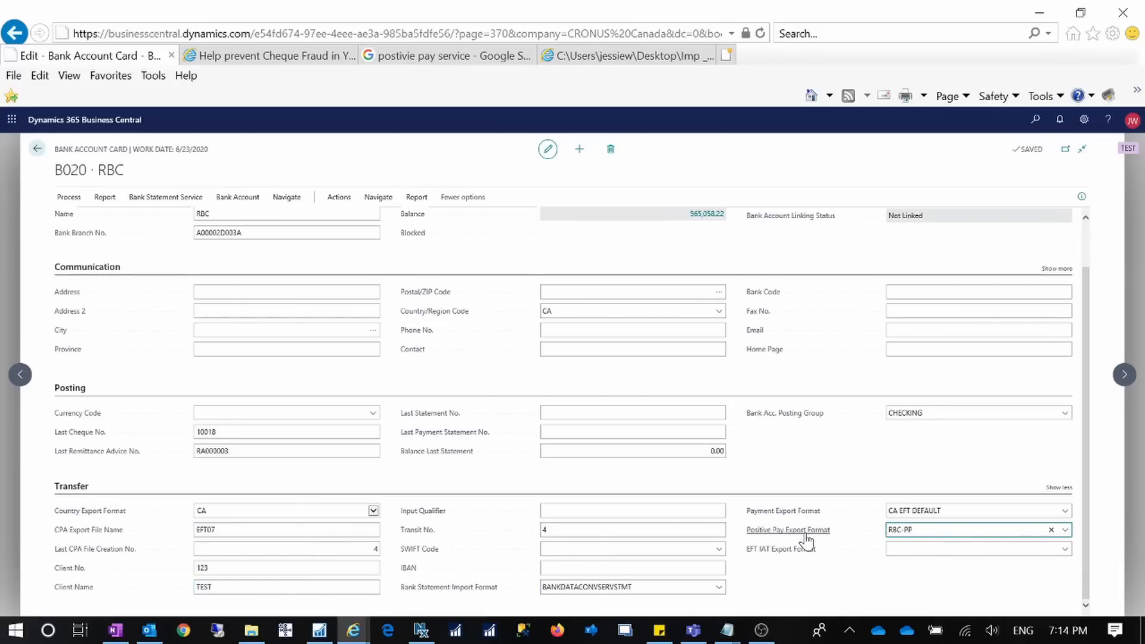
click(1065, 533)
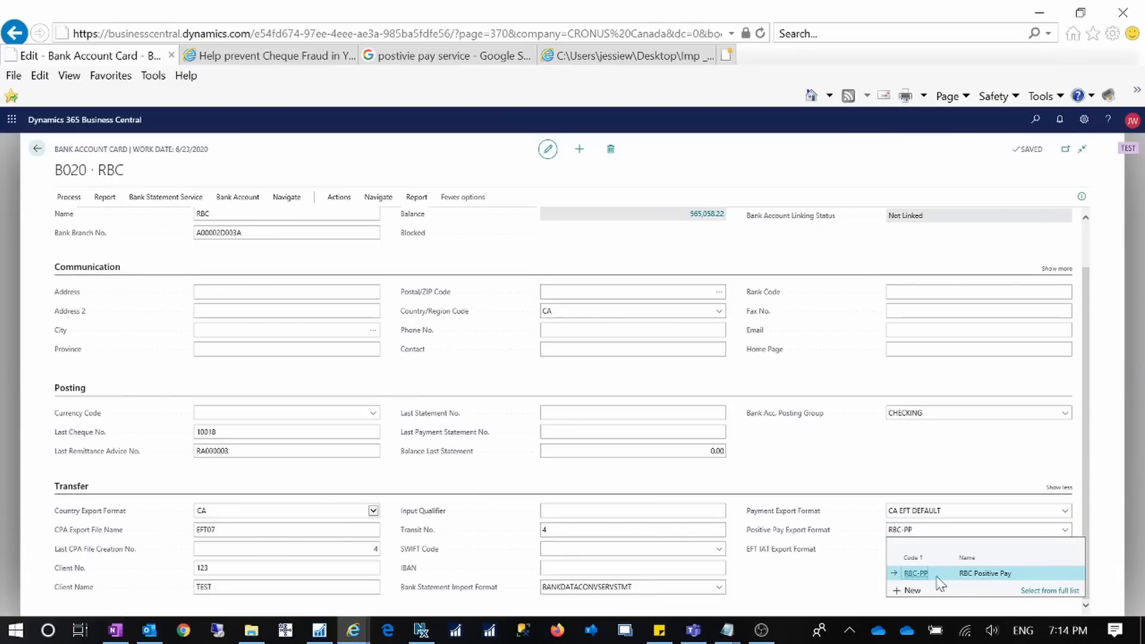
drag(948, 574, 1057, 600)
click(1057, 600)
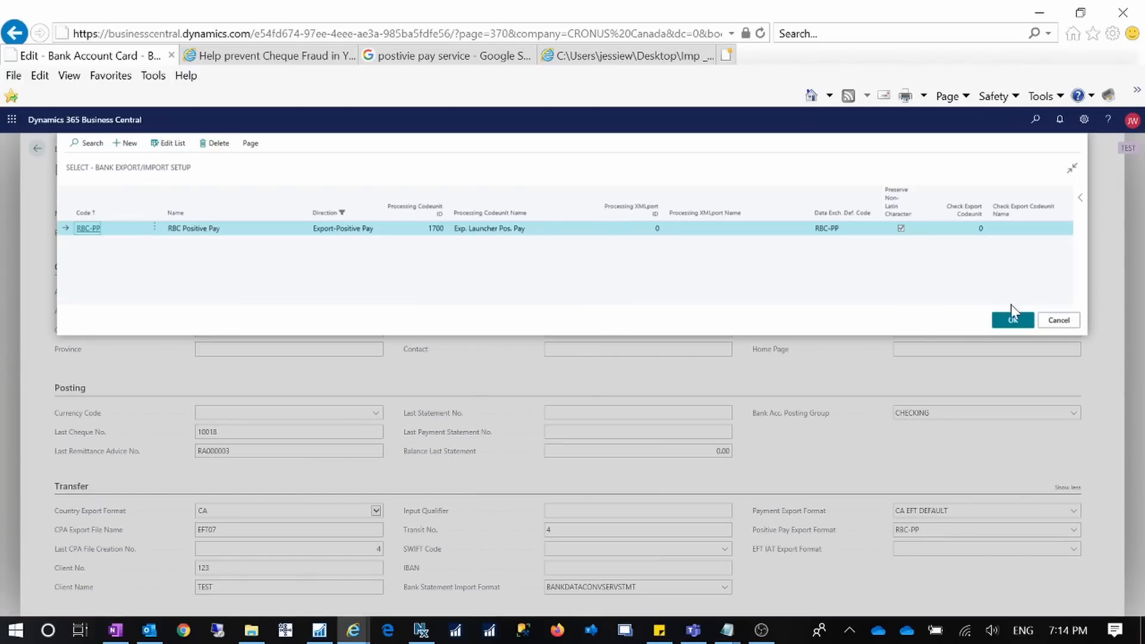
click(1070, 324)
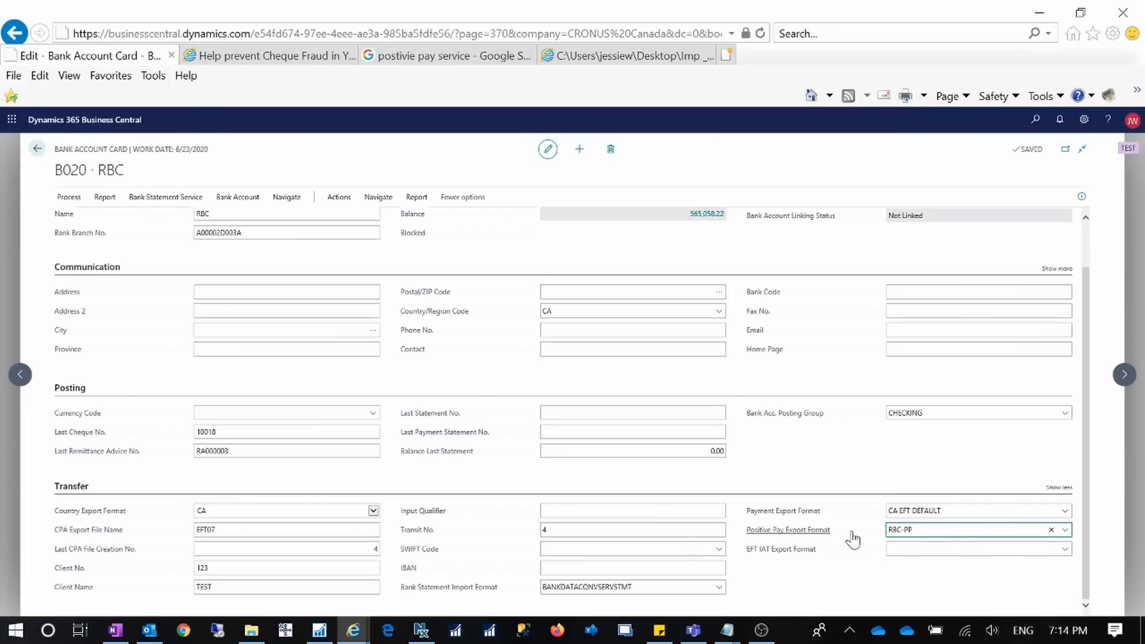
key(Tab)
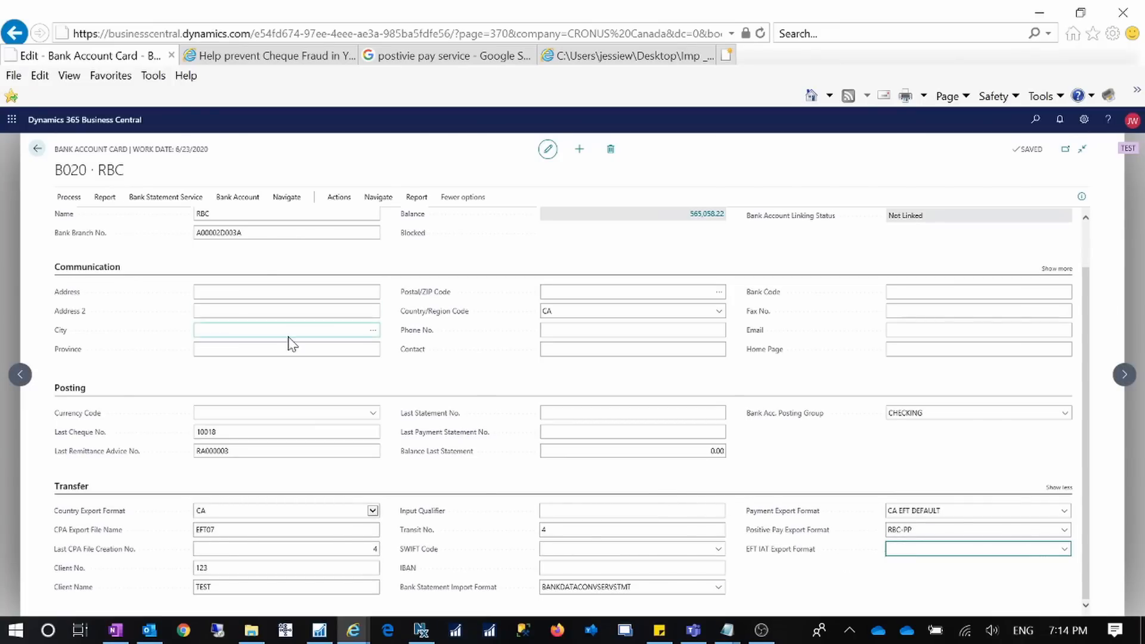
Step: Open the Positive Pay Export page for the RBC bank account from its card
scroll(286, 328, up, 2)
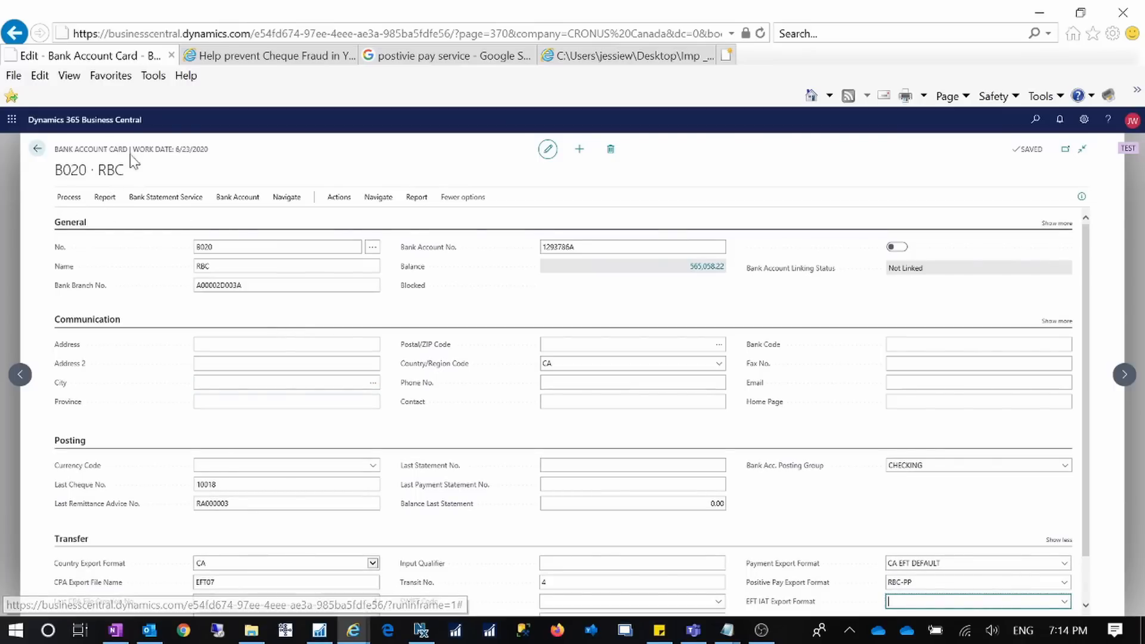
click(69, 199)
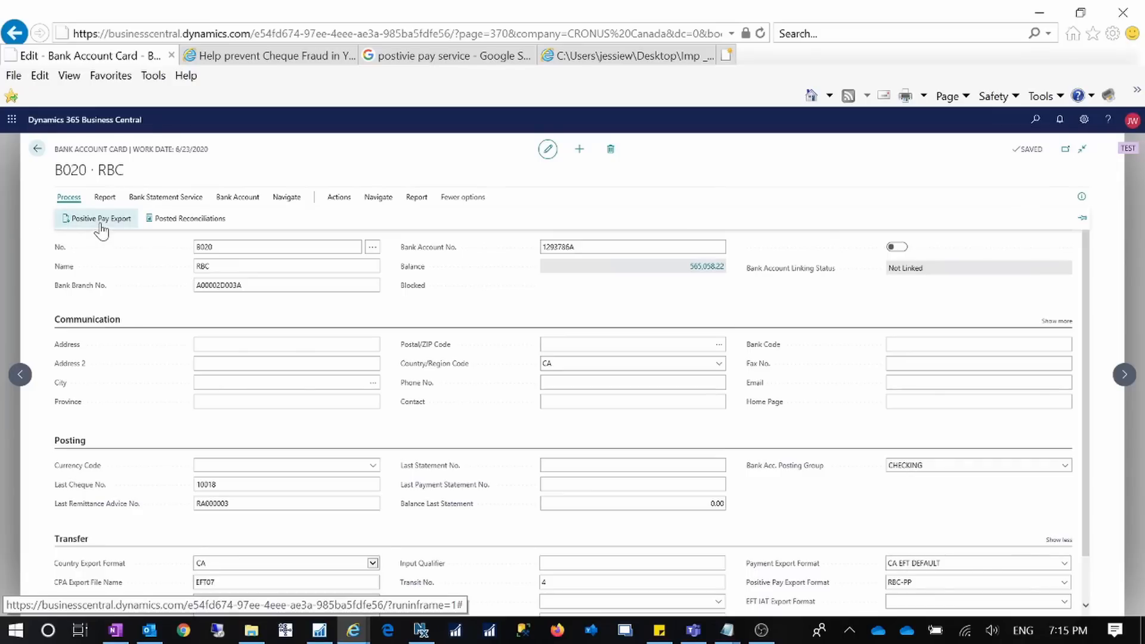
click(101, 225)
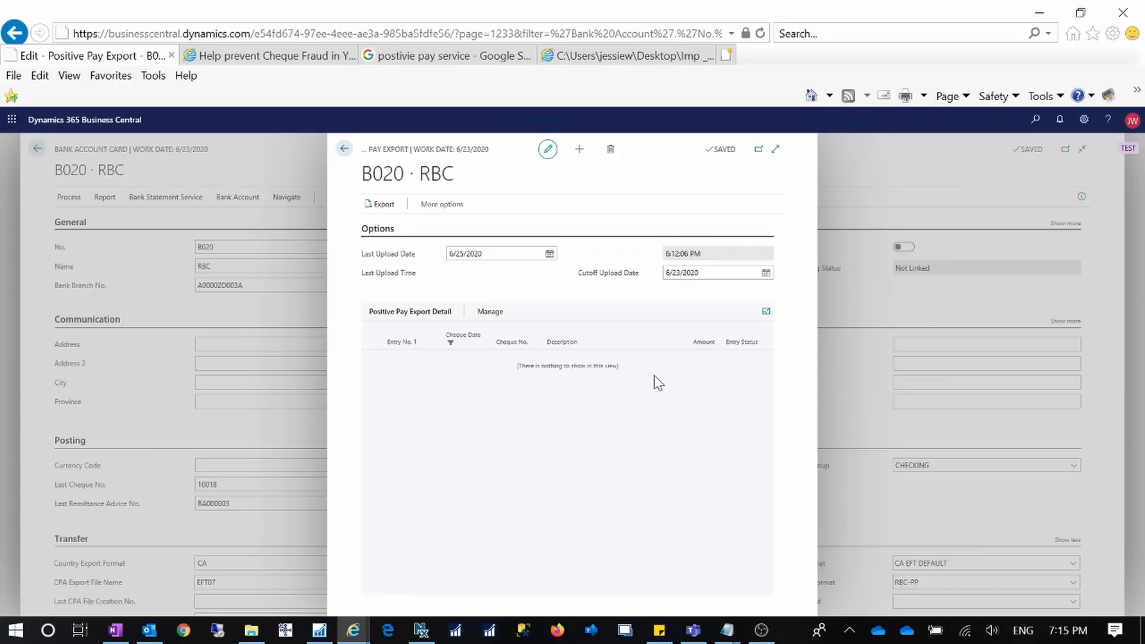
Step: Set the Last Upload Date to 1/1/2019 and export the listed cheque entries as a positive pay file
click(489, 253)
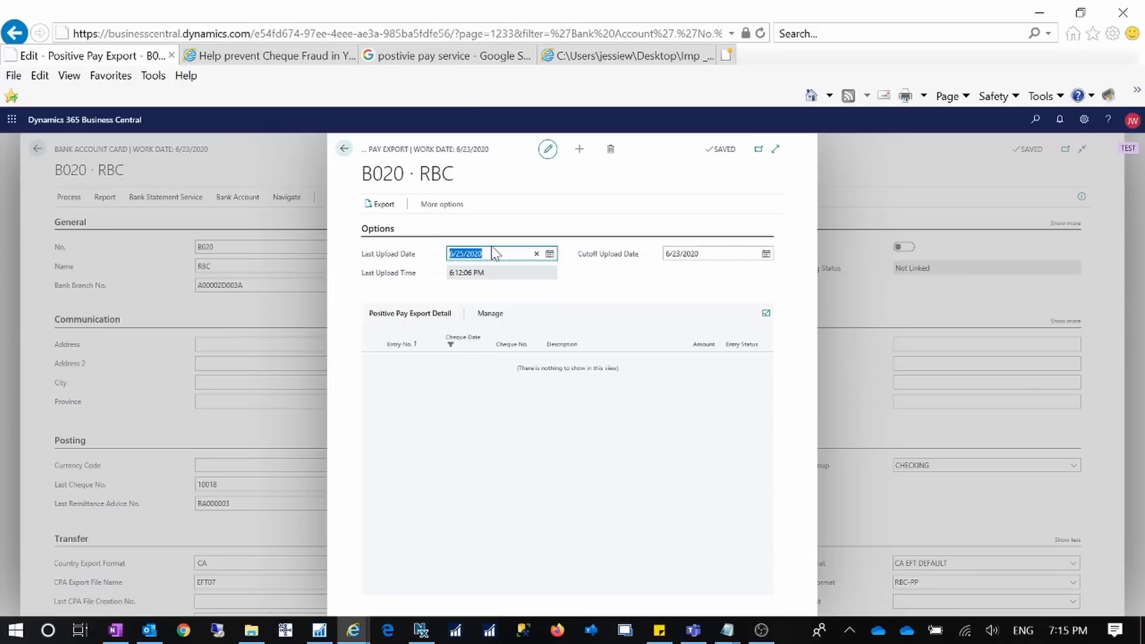
text(1/1/2019)
key(Tab)
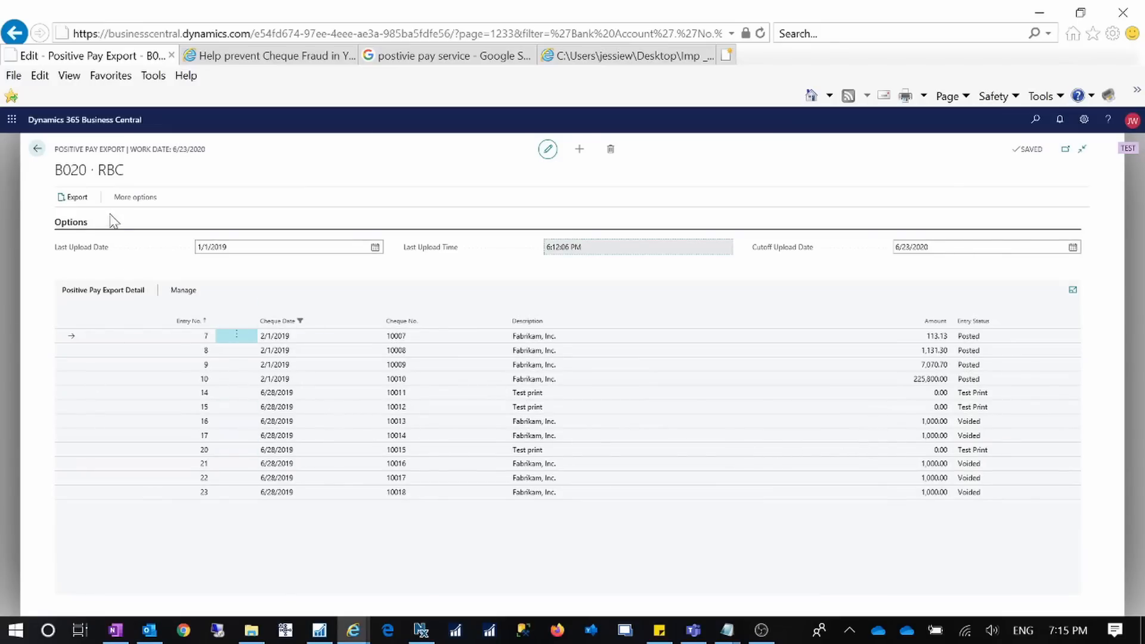
click(78, 198)
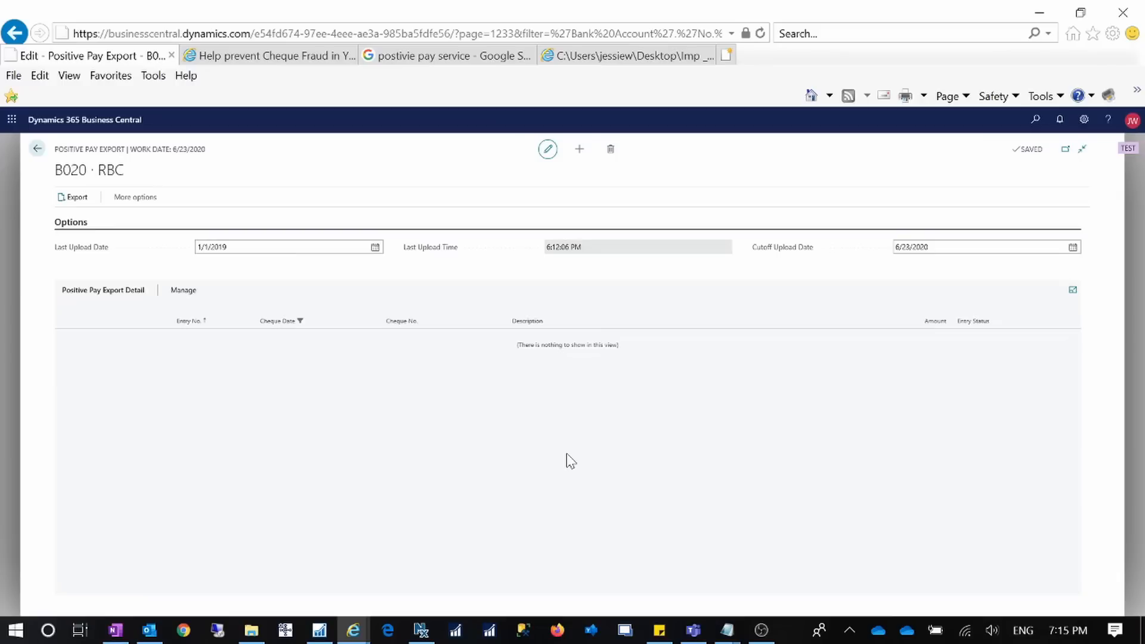
Step: Close the Imp _ Exp Data Exch Def & Map (1).xml browser tab and check the Downloads folder, sorted by date, for the exported file
click(354, 628)
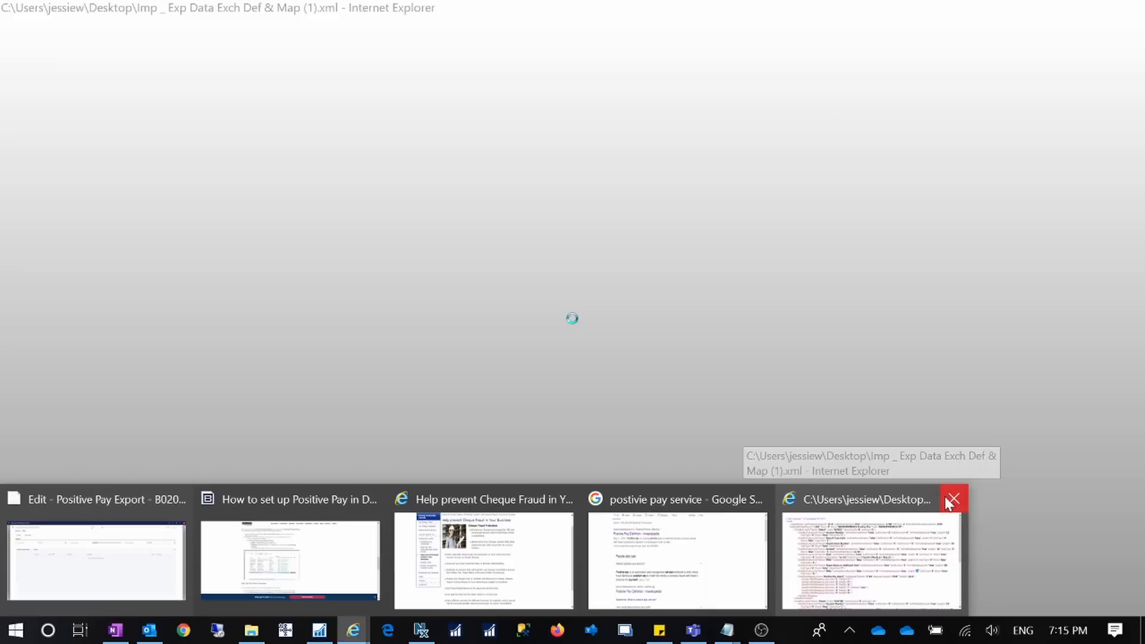
click(954, 499)
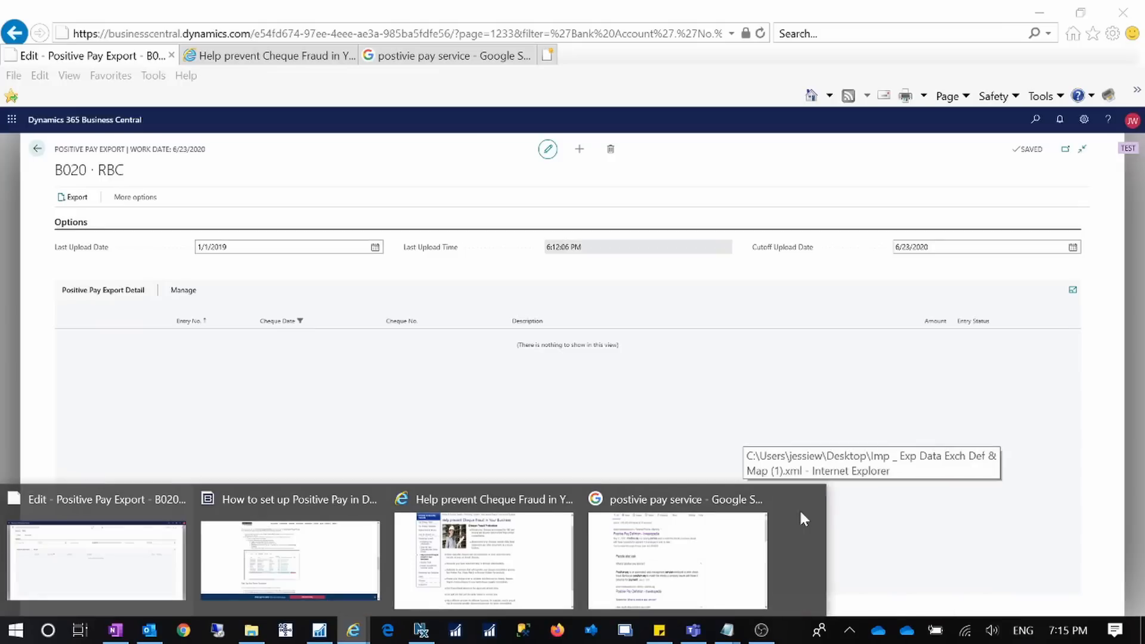
click(251, 630)
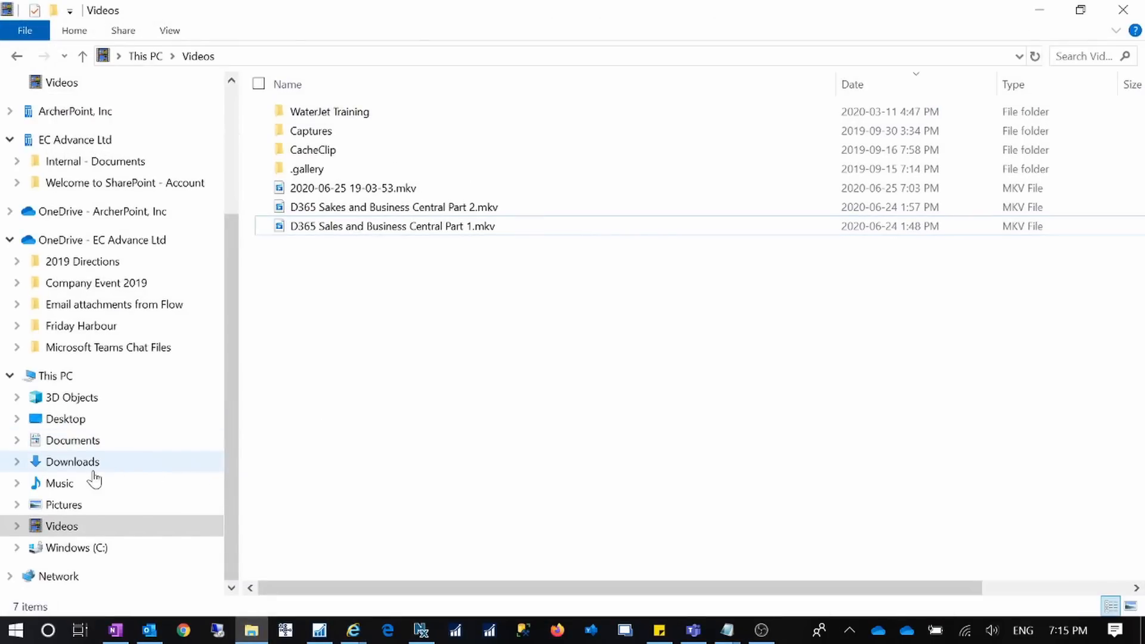
click(94, 470)
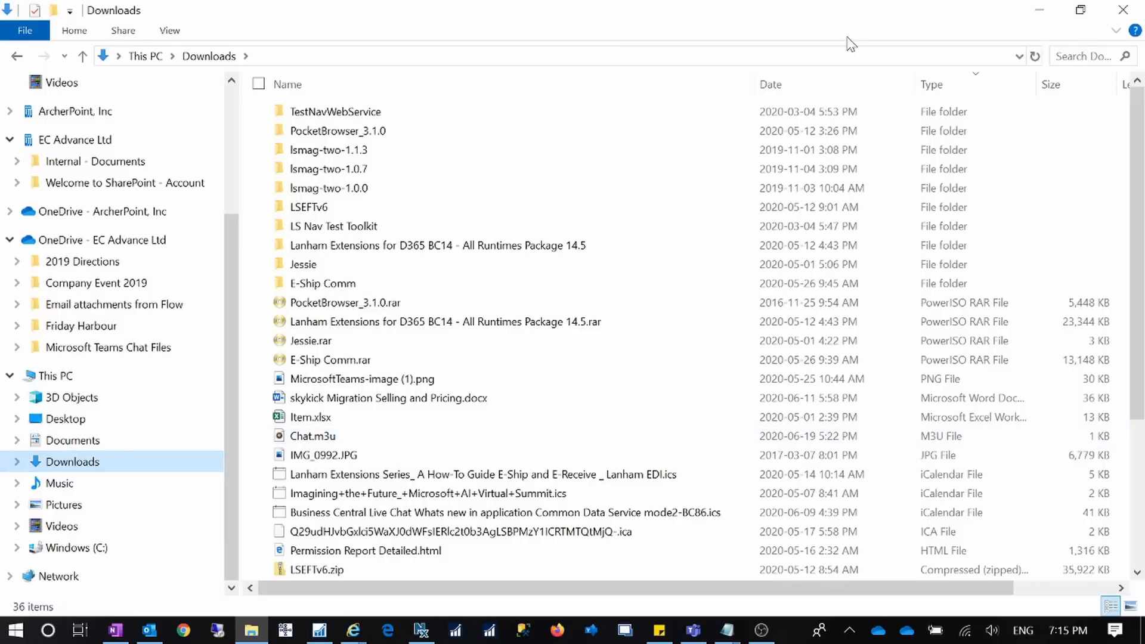
click(835, 89)
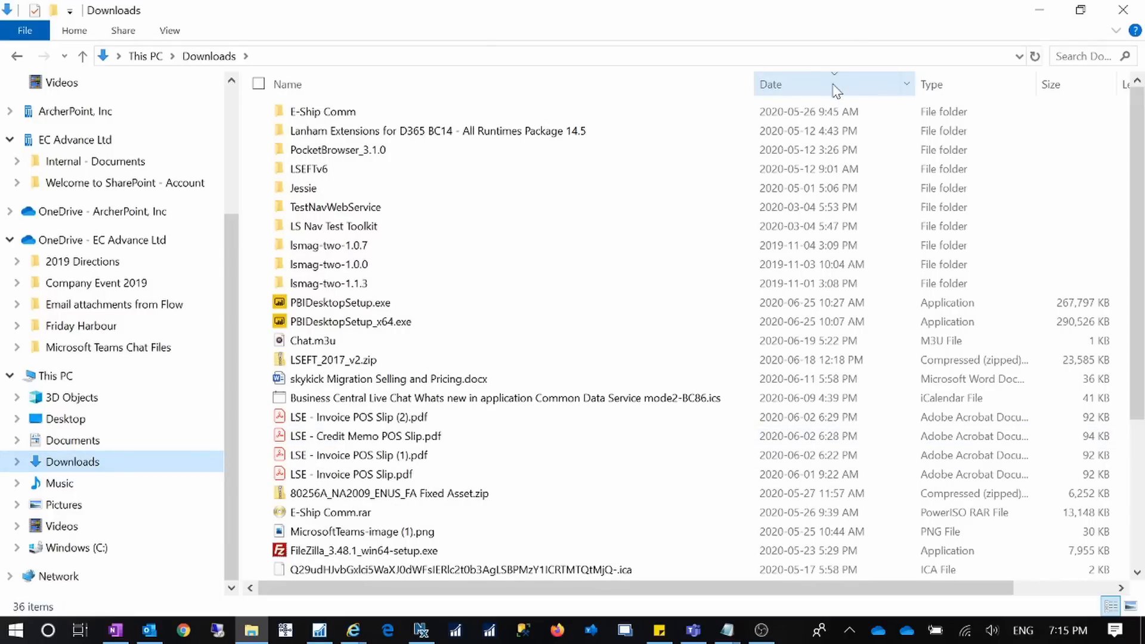
scroll(713, 412, down, 4)
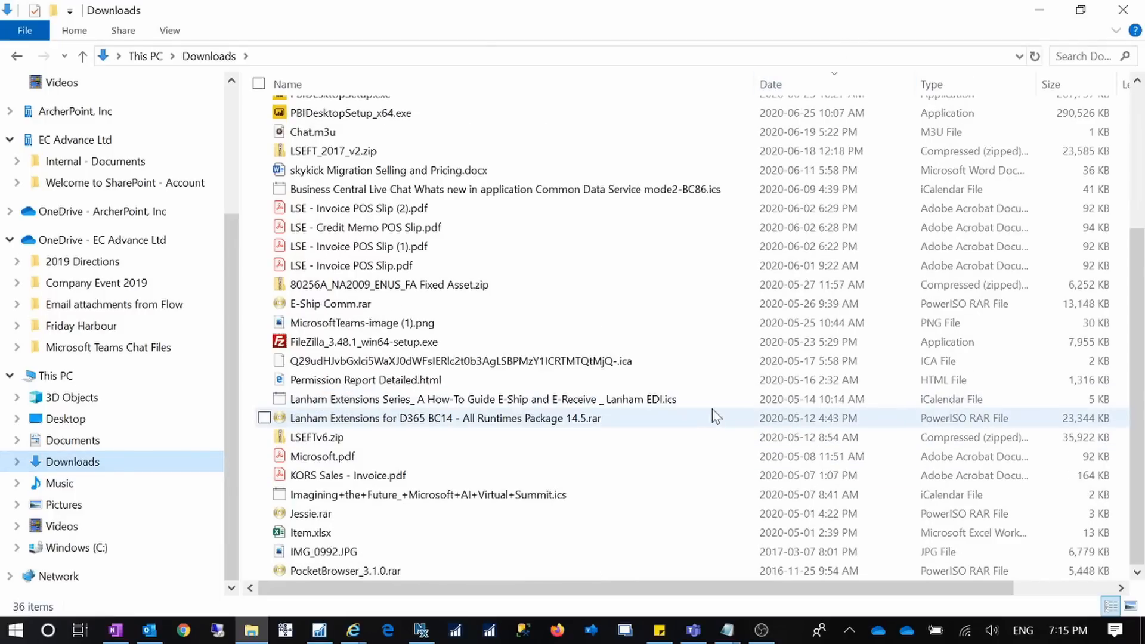
click(1039, 10)
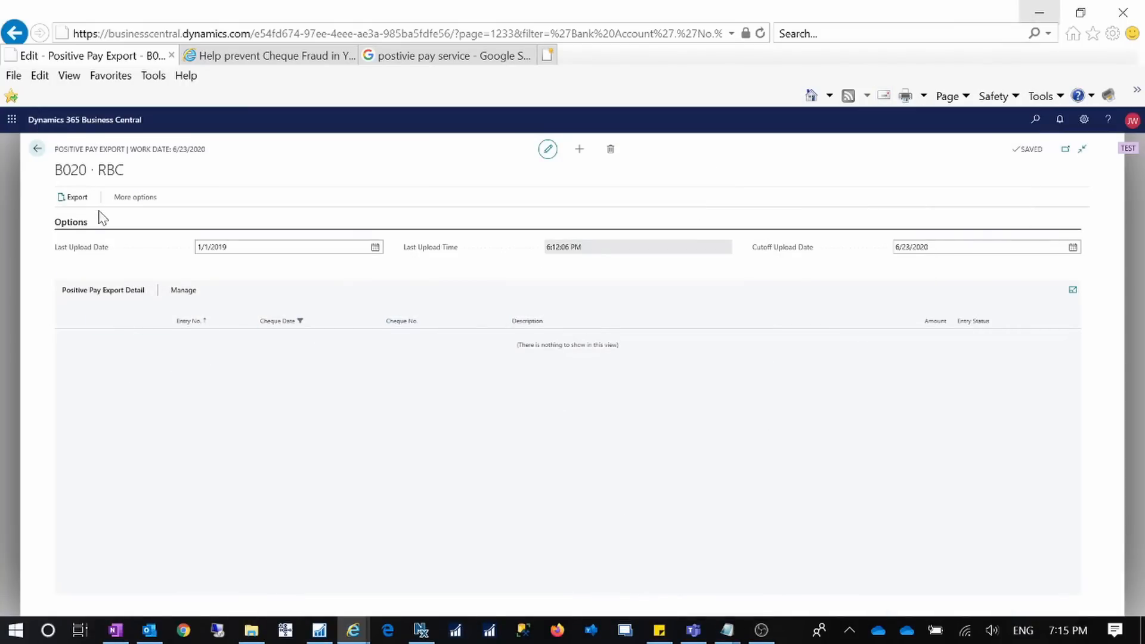
click(131, 197)
click(134, 199)
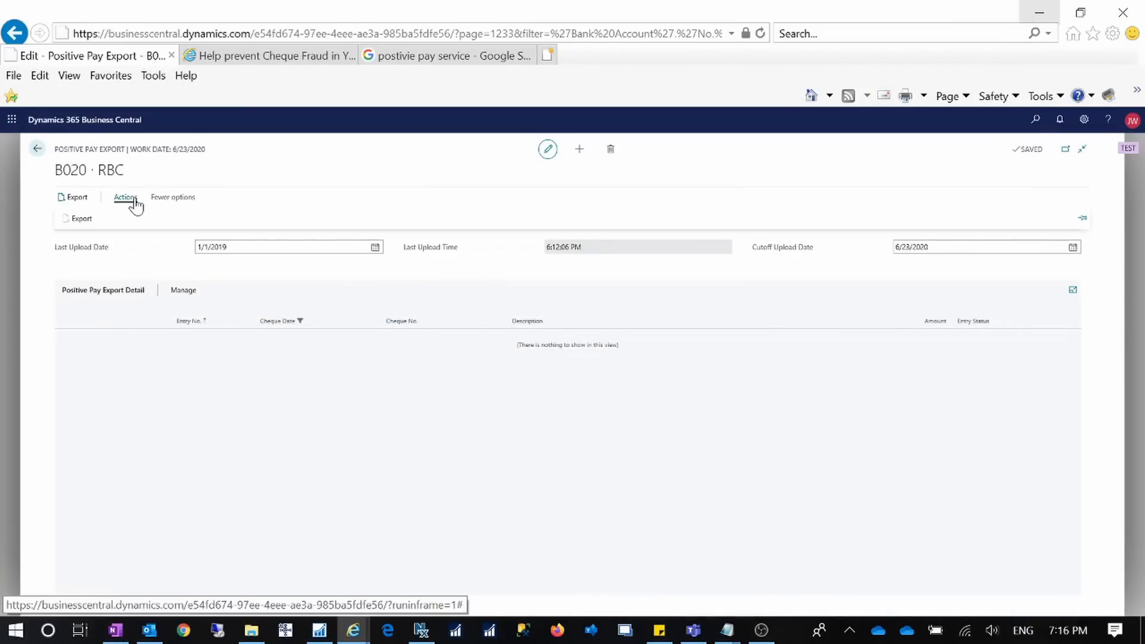
click(168, 200)
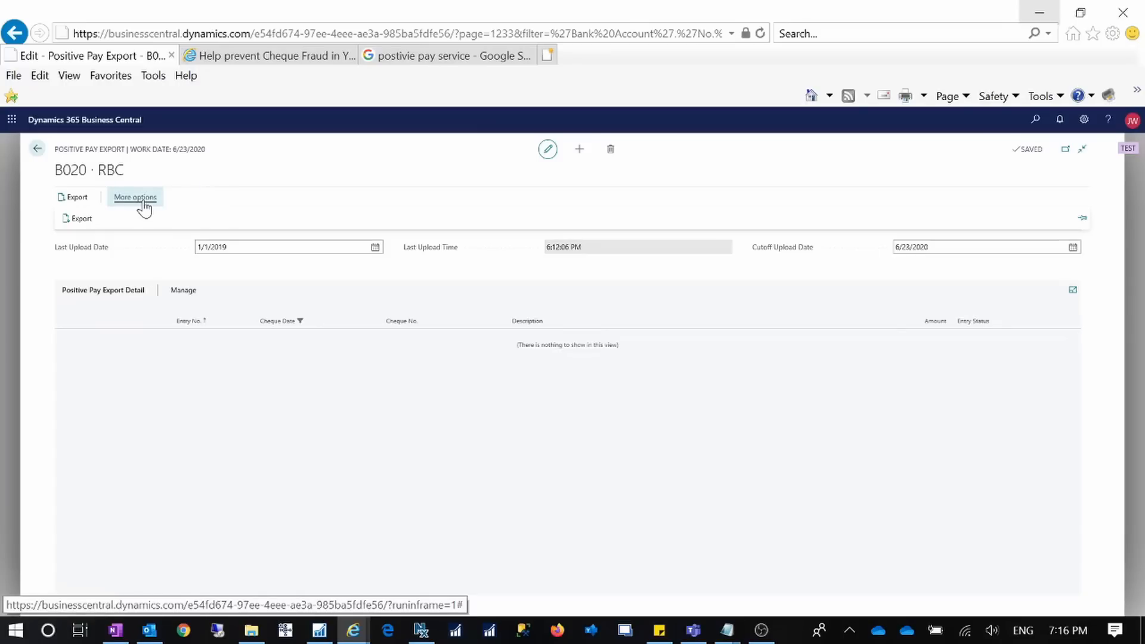
click(240, 247)
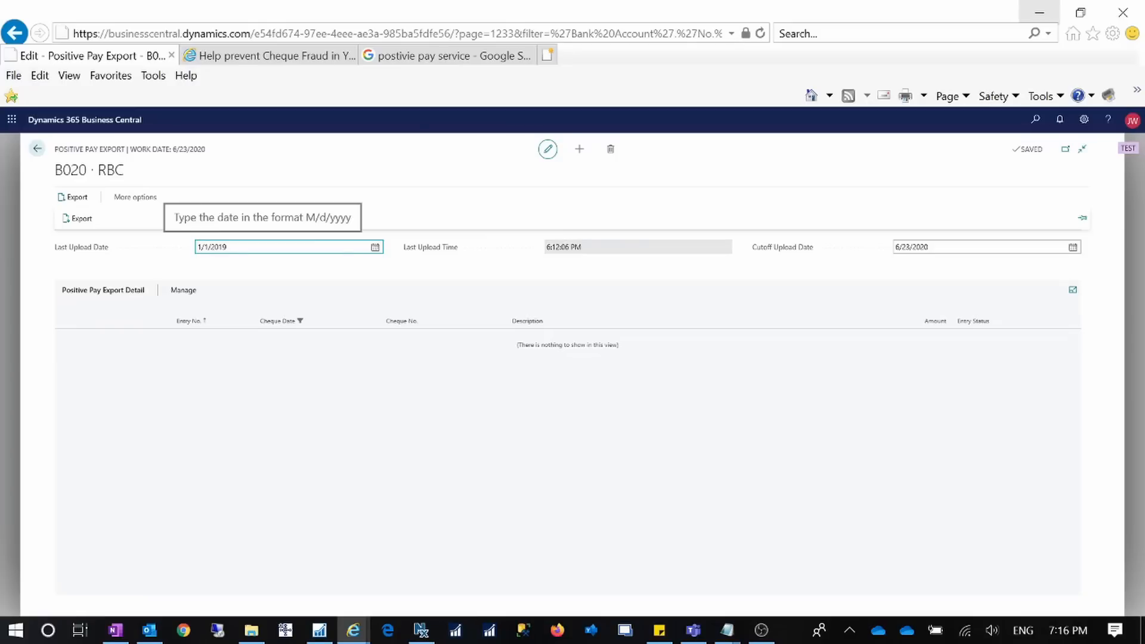
click(622, 571)
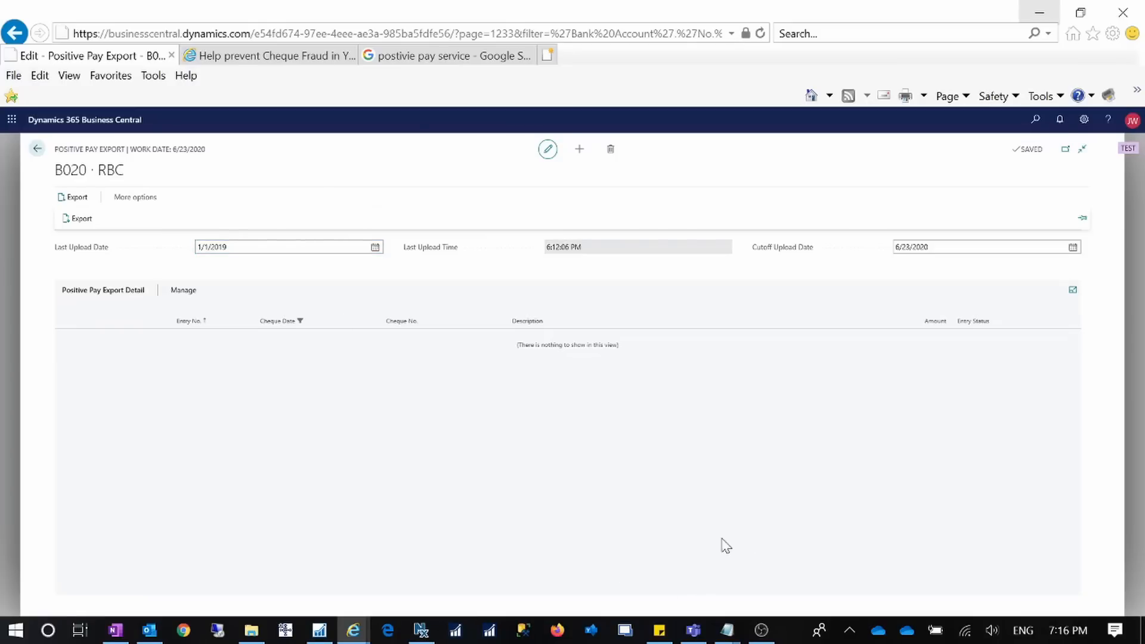
Step: Bring up the 5021.txt file in Notepad to check its contents and close it
mouse_move(727, 626)
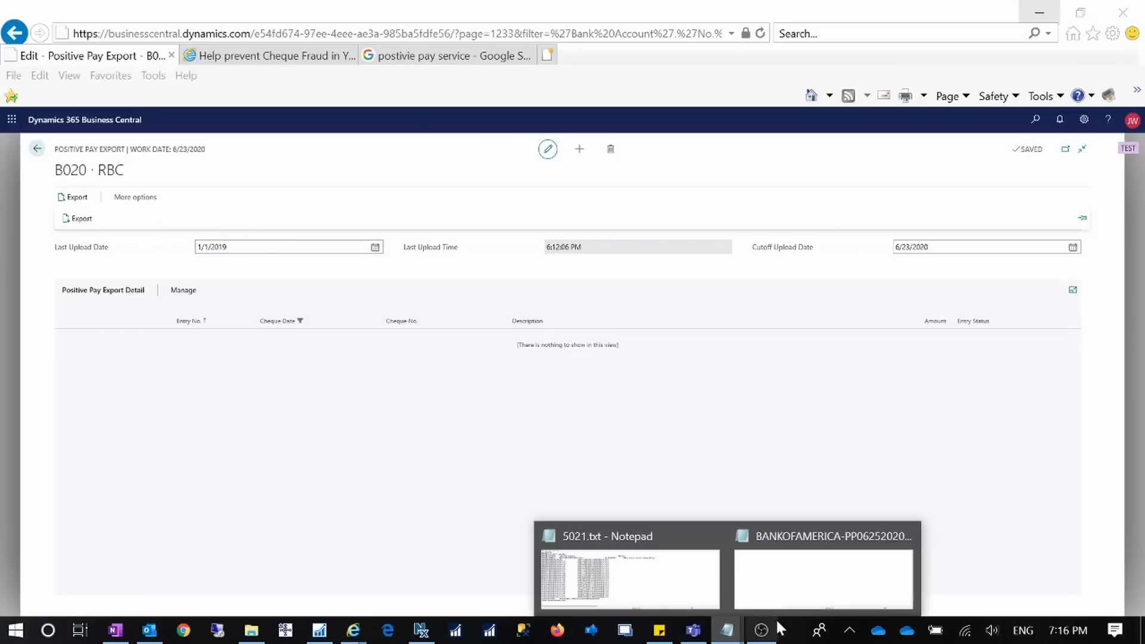
click(670, 598)
drag(541, 192, 759, 227)
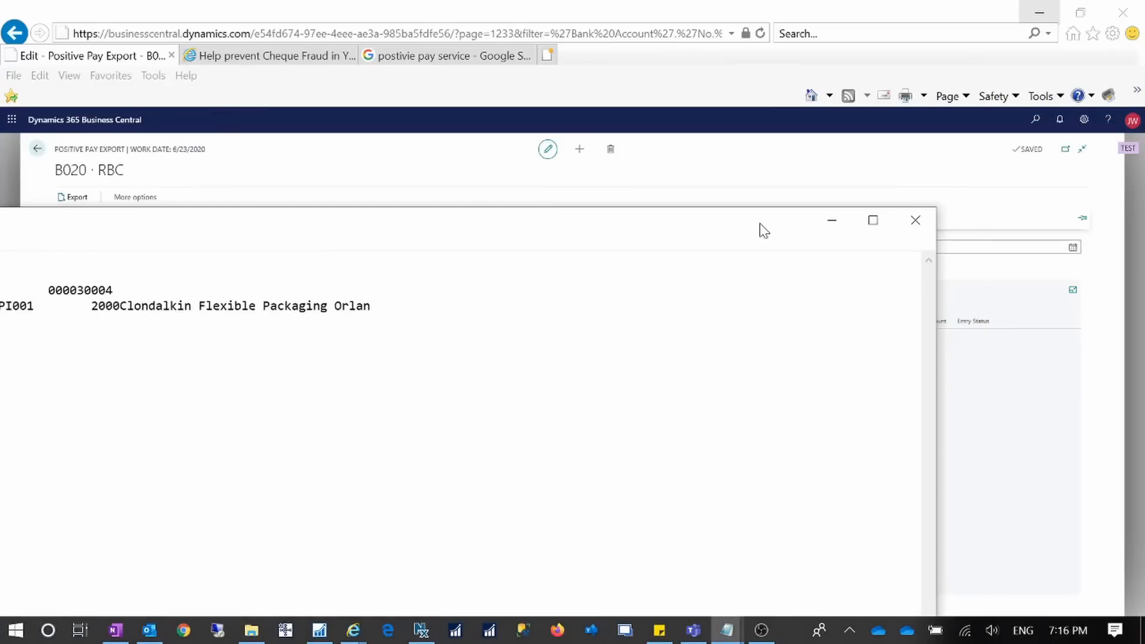
click(915, 220)
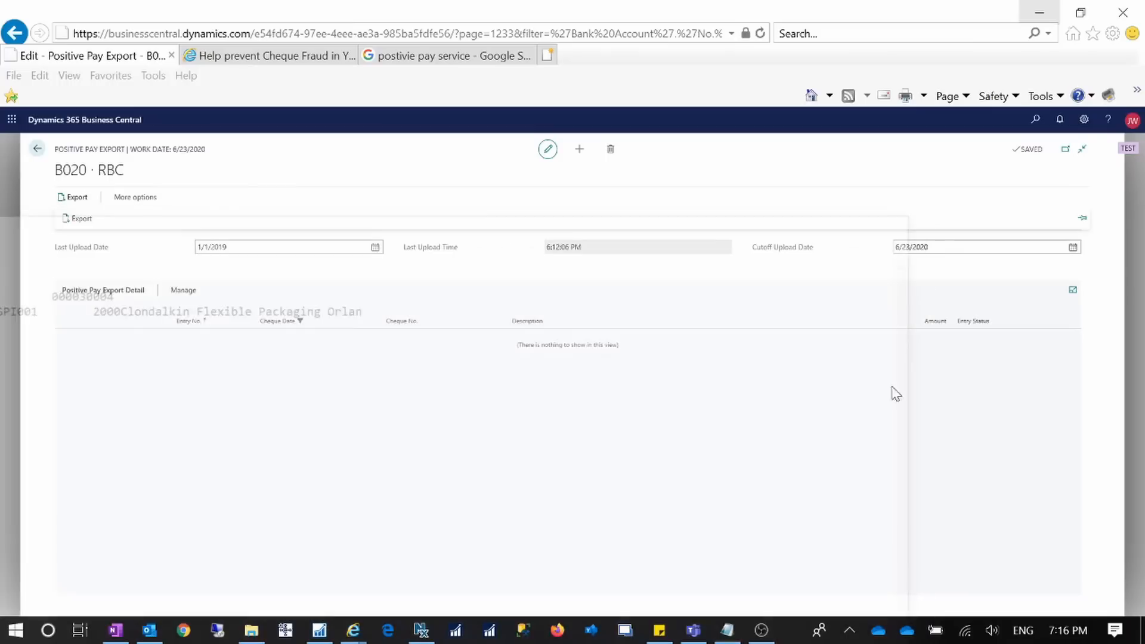
Step: Examine the BANKOFAMERICA-PP06252020.txt positive pay file in Notepad, compare its date with the system calendar, and close the file
click(727, 631)
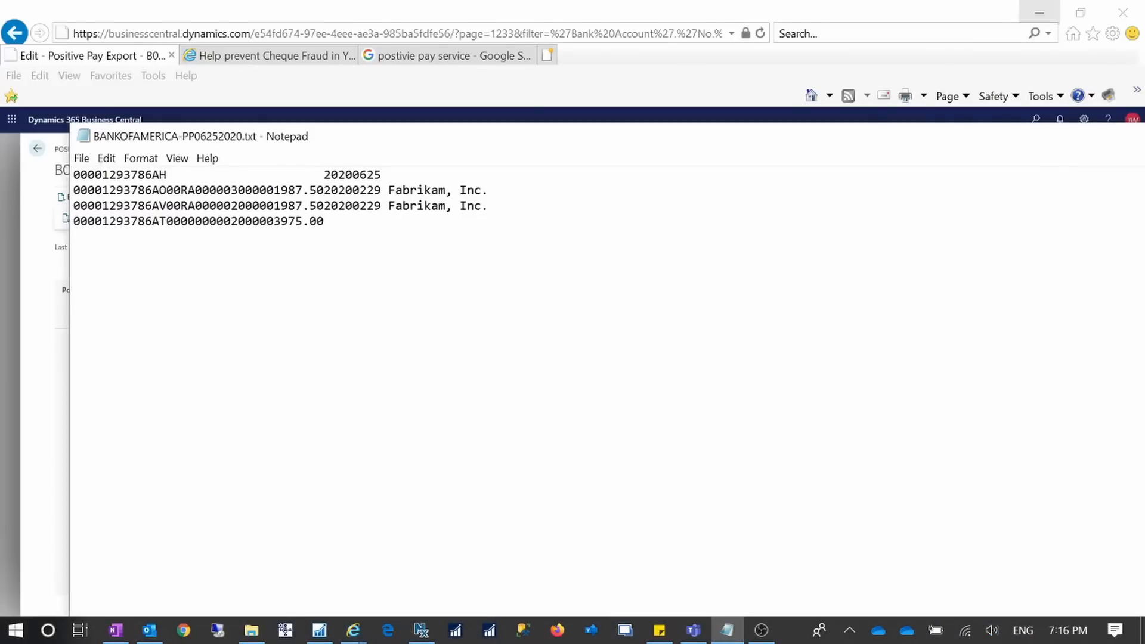
drag(384, 149, 391, 353)
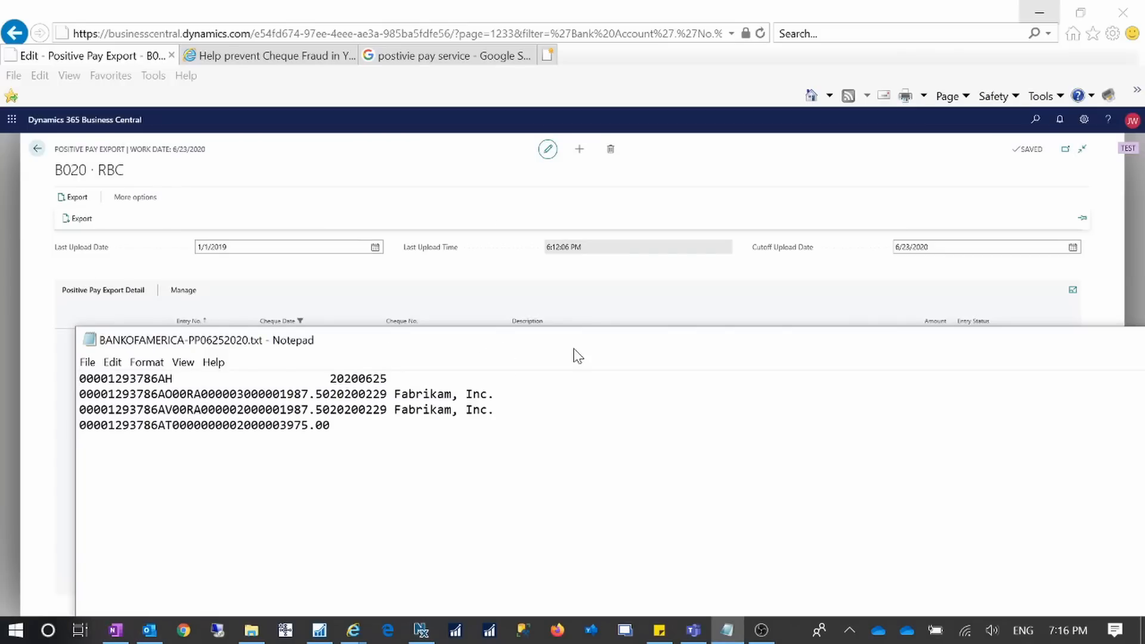
drag(579, 351, 575, 367)
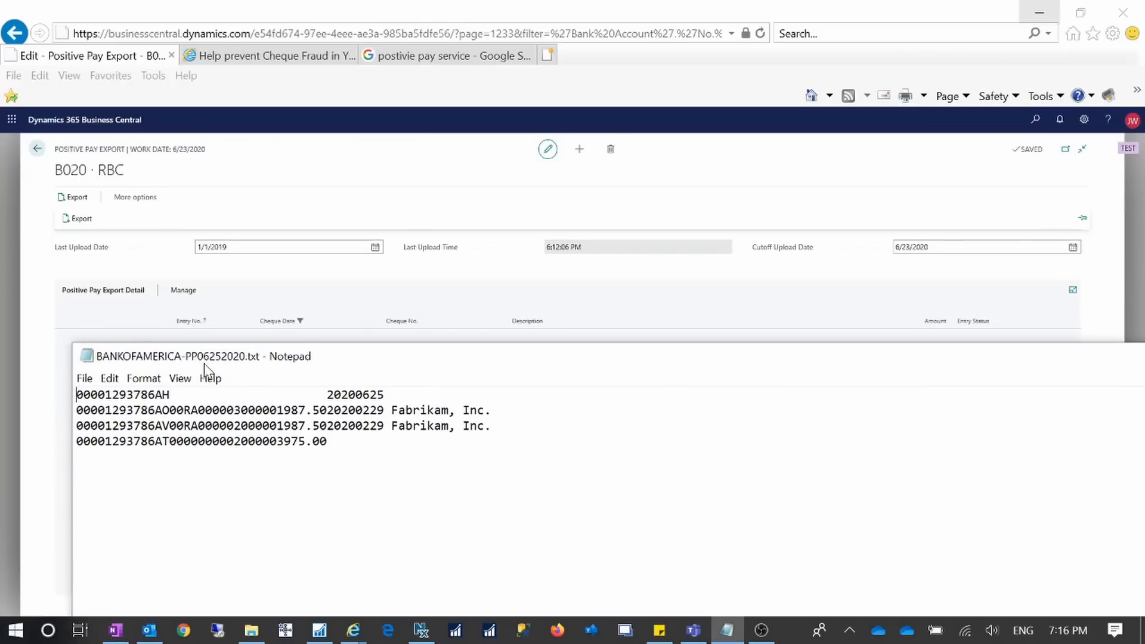
click(1067, 631)
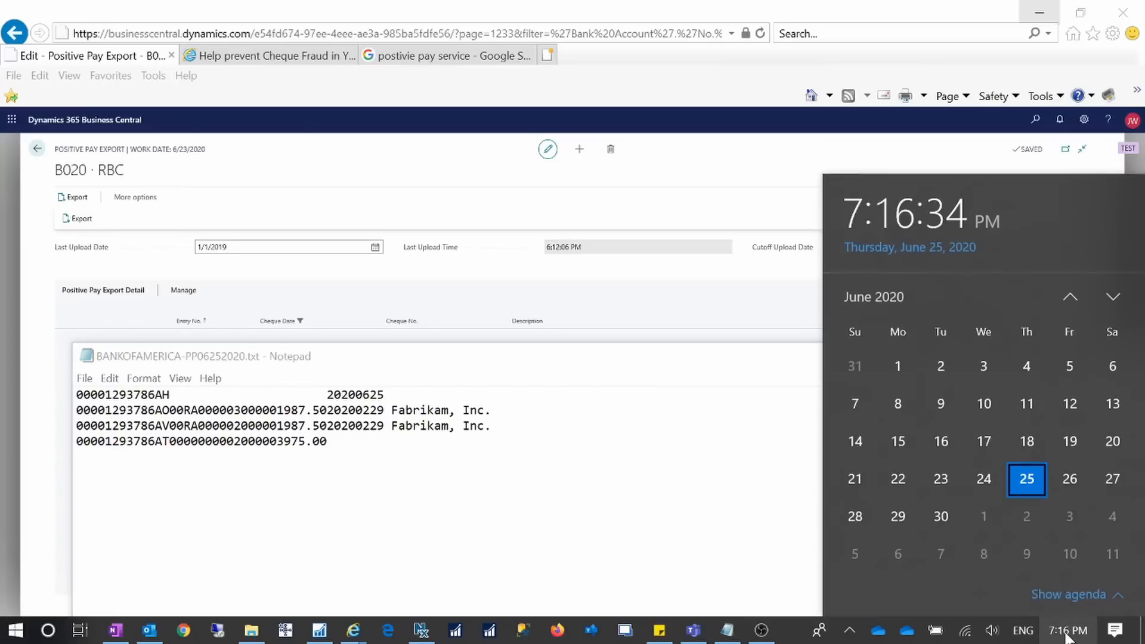
click(211, 344)
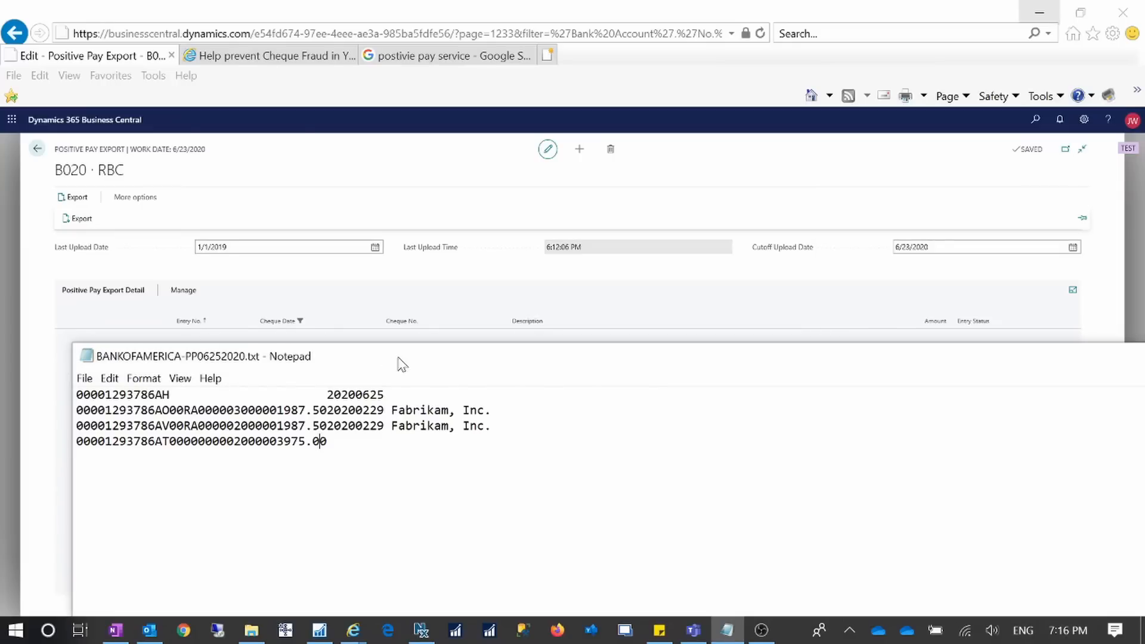
drag(402, 364, 383, 269)
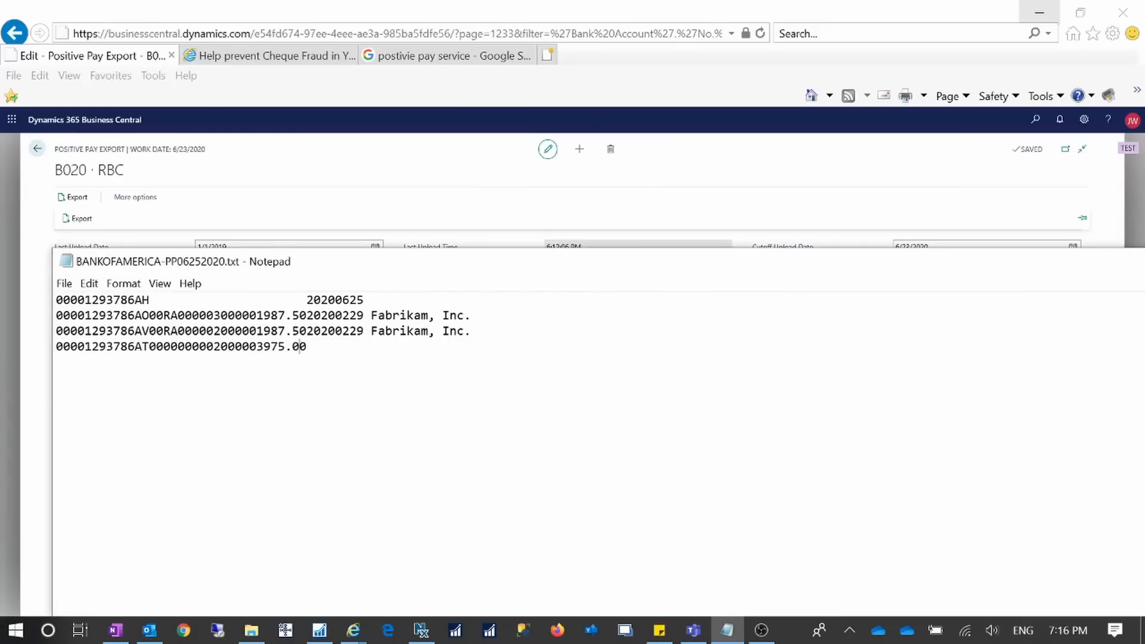
drag(490, 274, 1, 281)
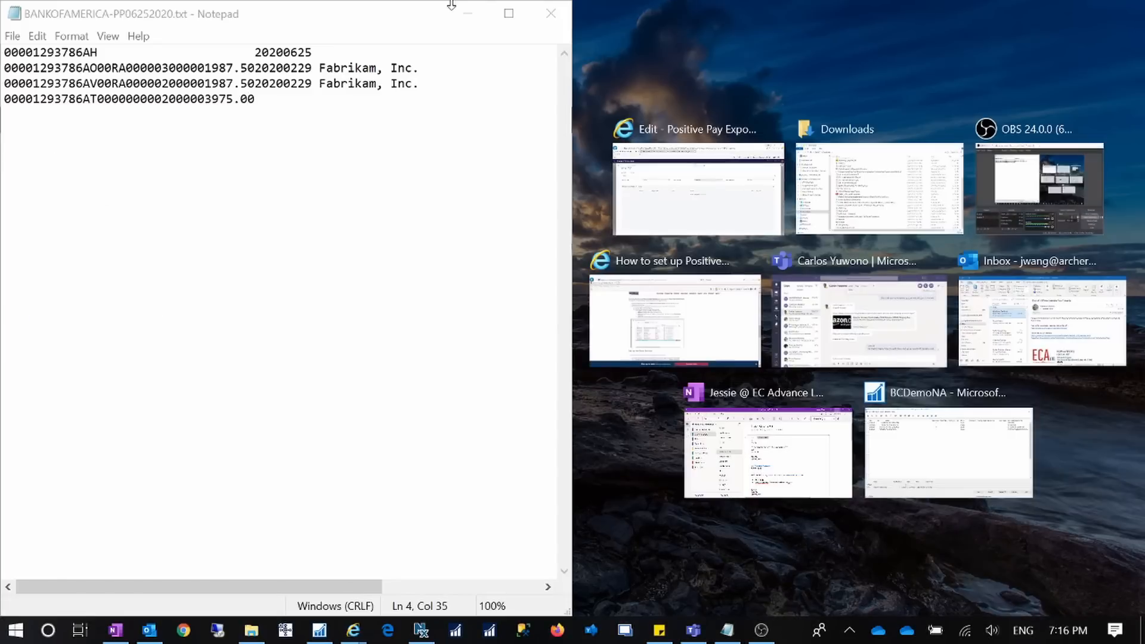
click(551, 13)
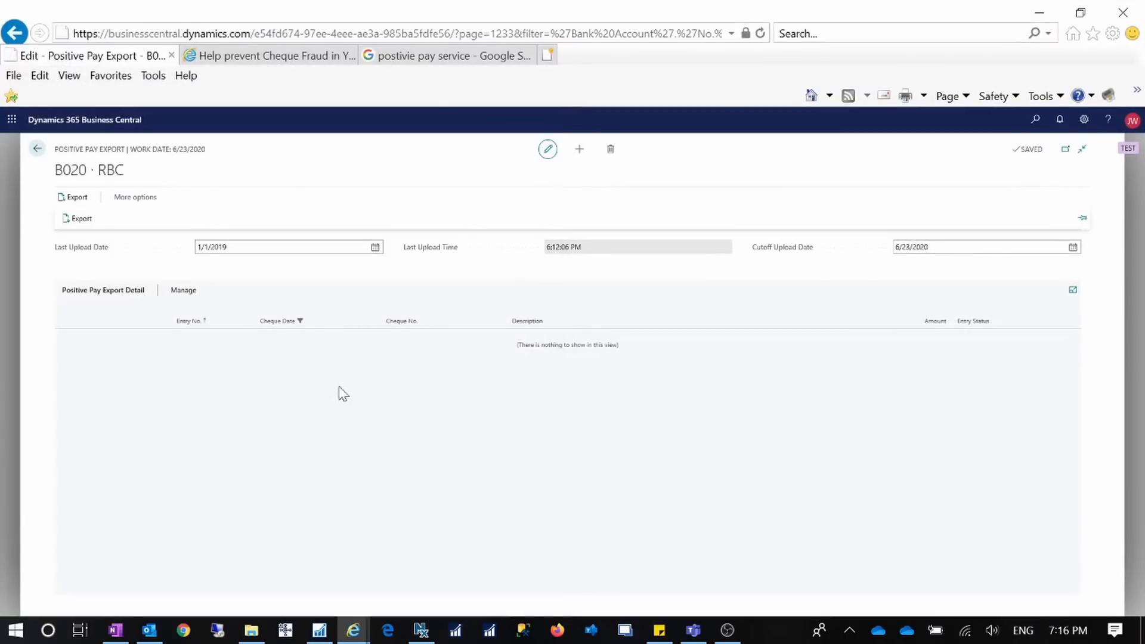
drag(238, 247, 21, 232)
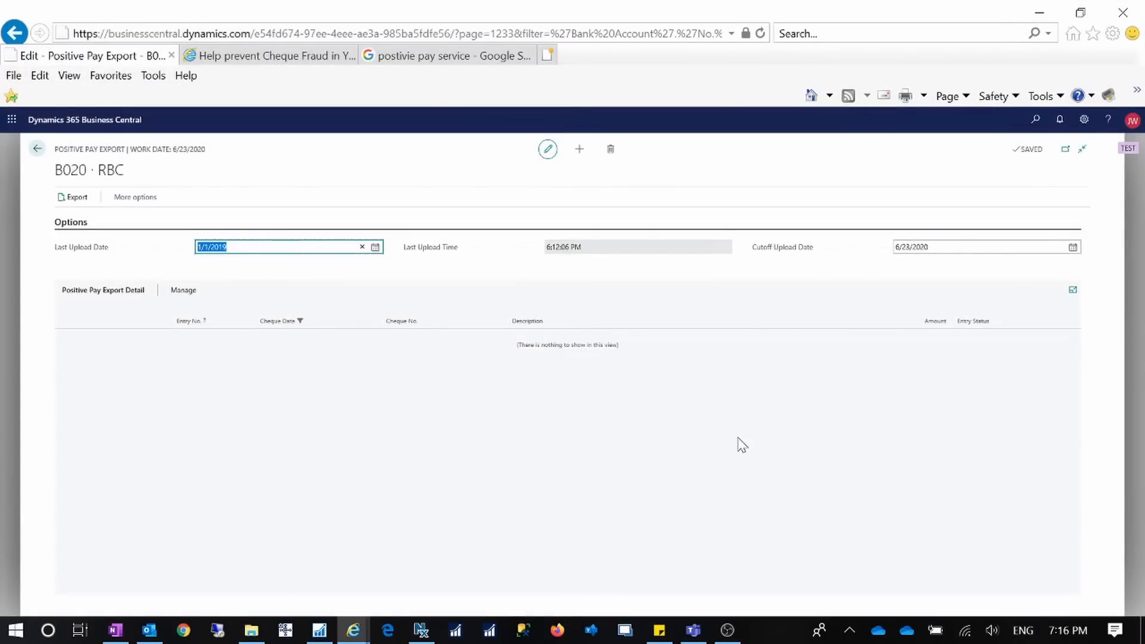
click(146, 197)
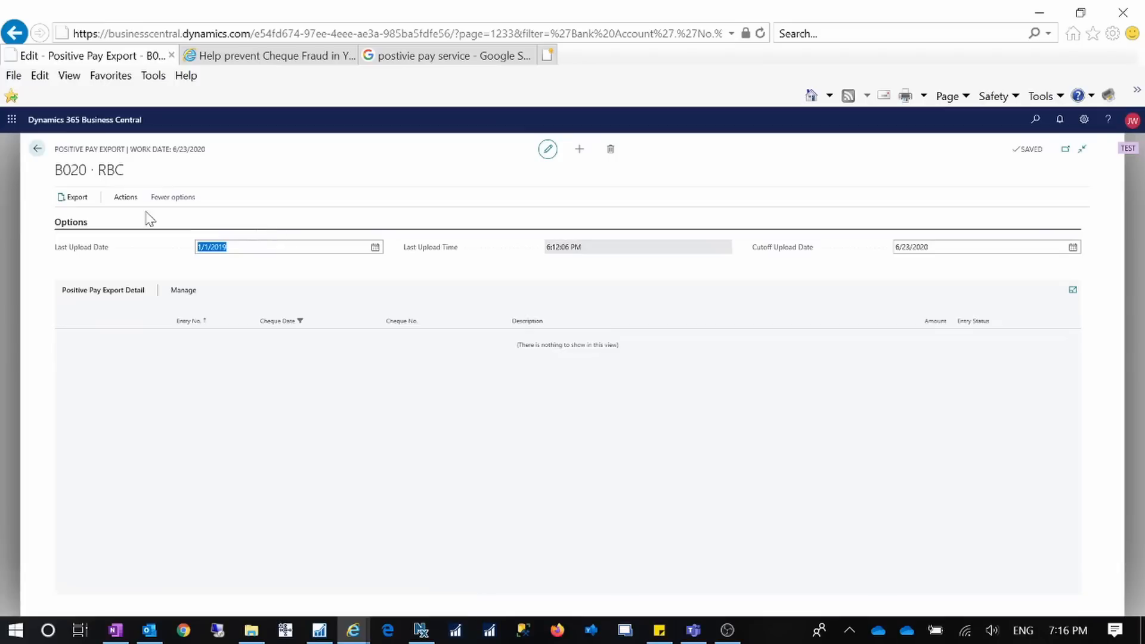
click(124, 202)
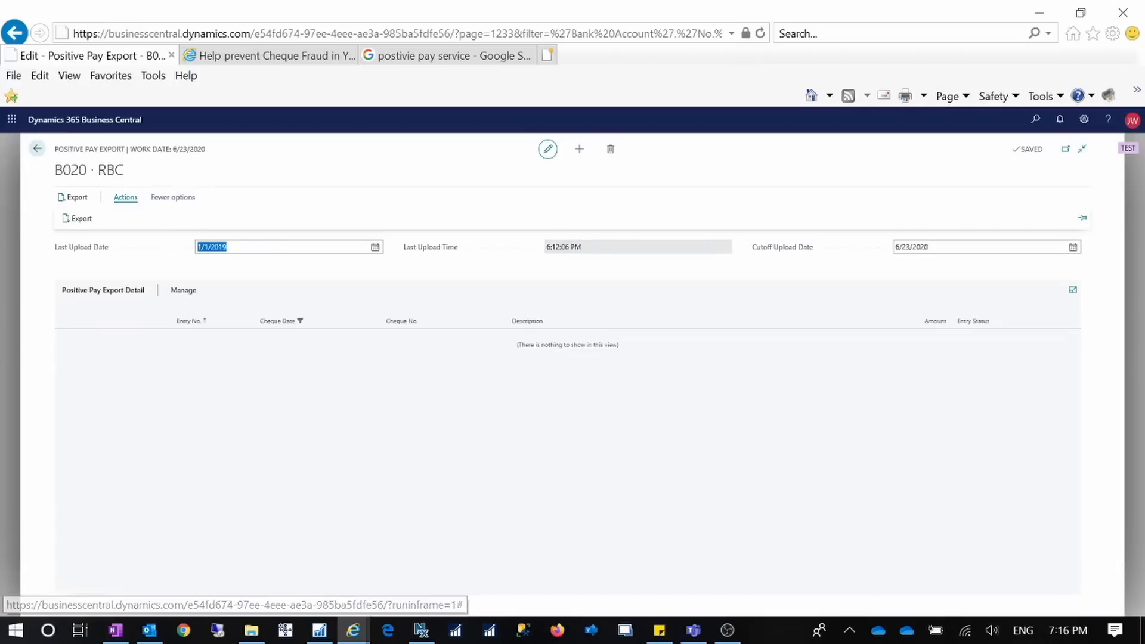
Step: Return to the RBC bank account card and open its Positive Pay Entries list
click(37, 151)
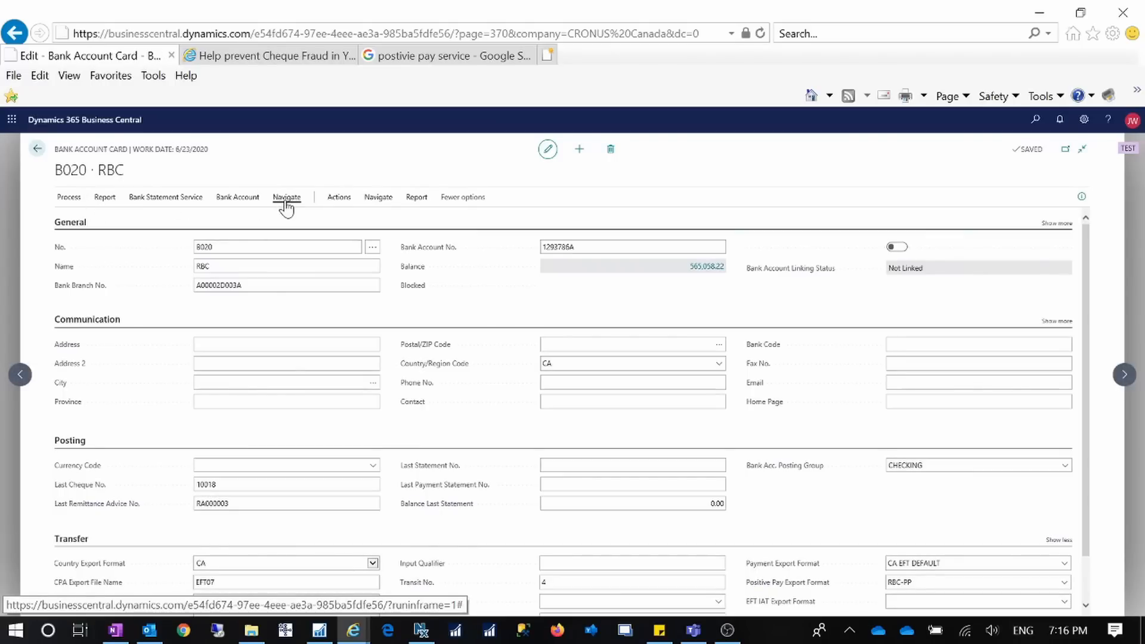
click(286, 203)
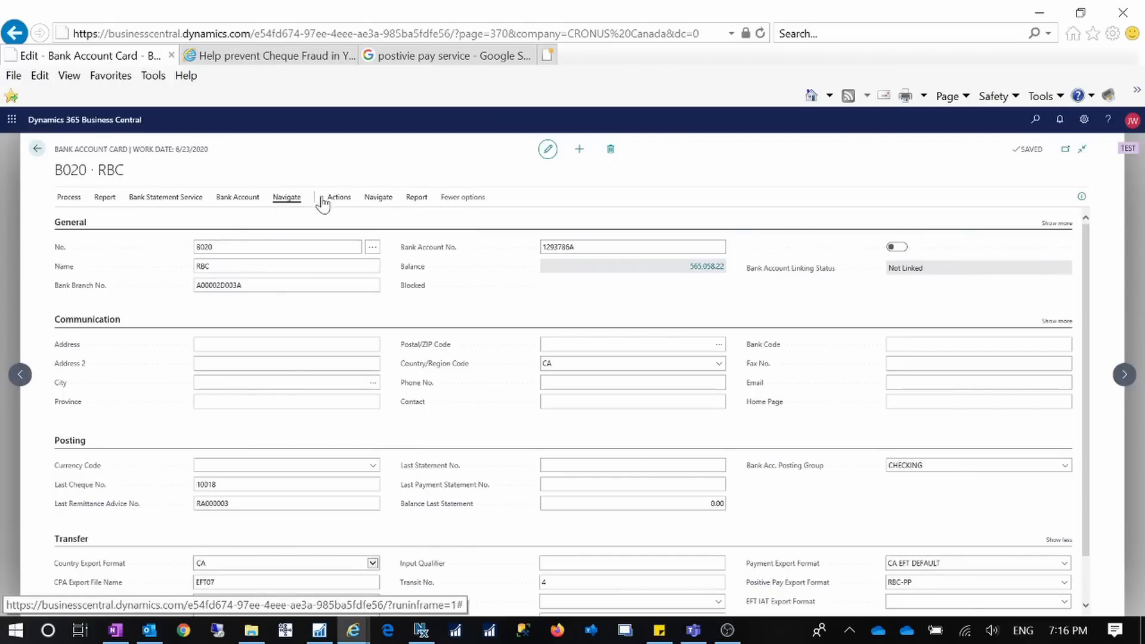
click(379, 198)
click(98, 222)
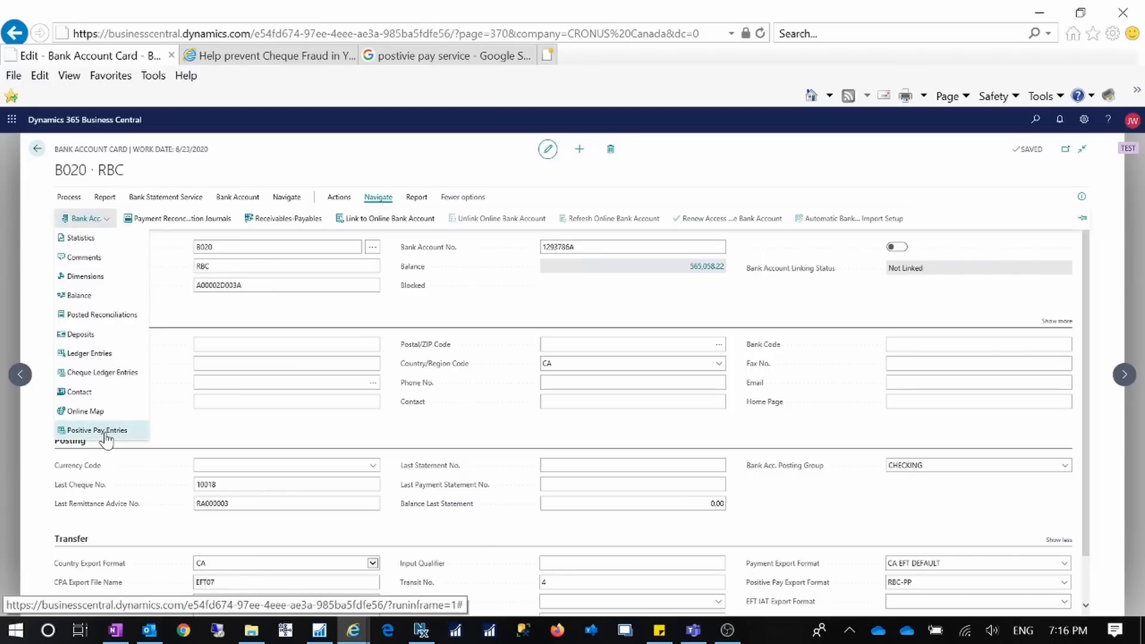
click(105, 432)
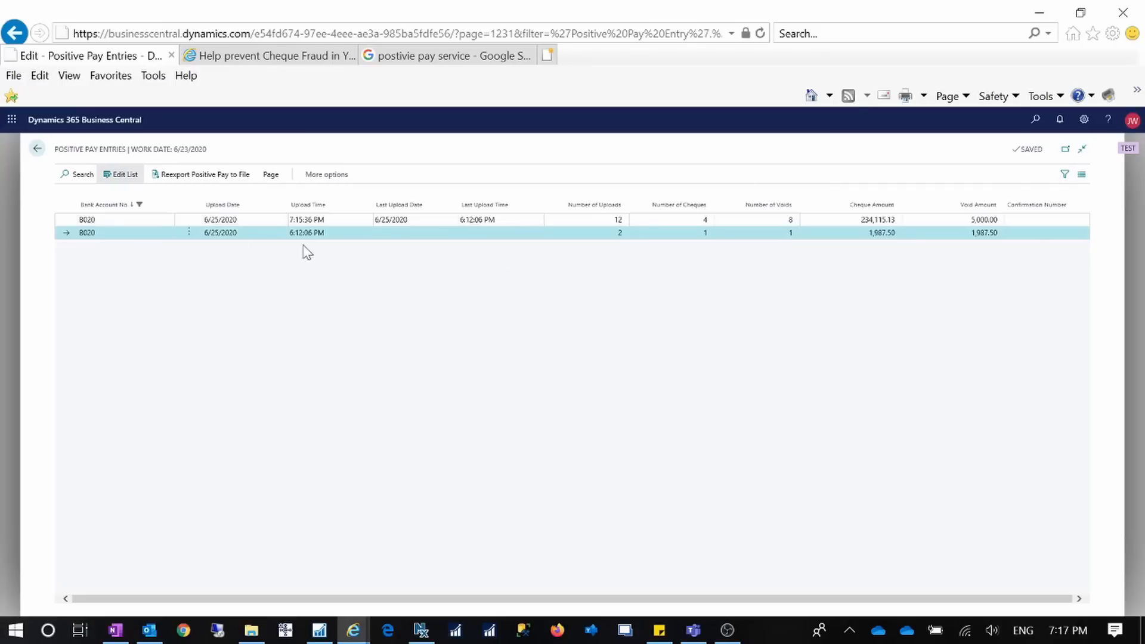
Step: Re-export the positive pay entry uploaded at 7:15:36 PM to a file, save it and open it in Notepad
click(257, 219)
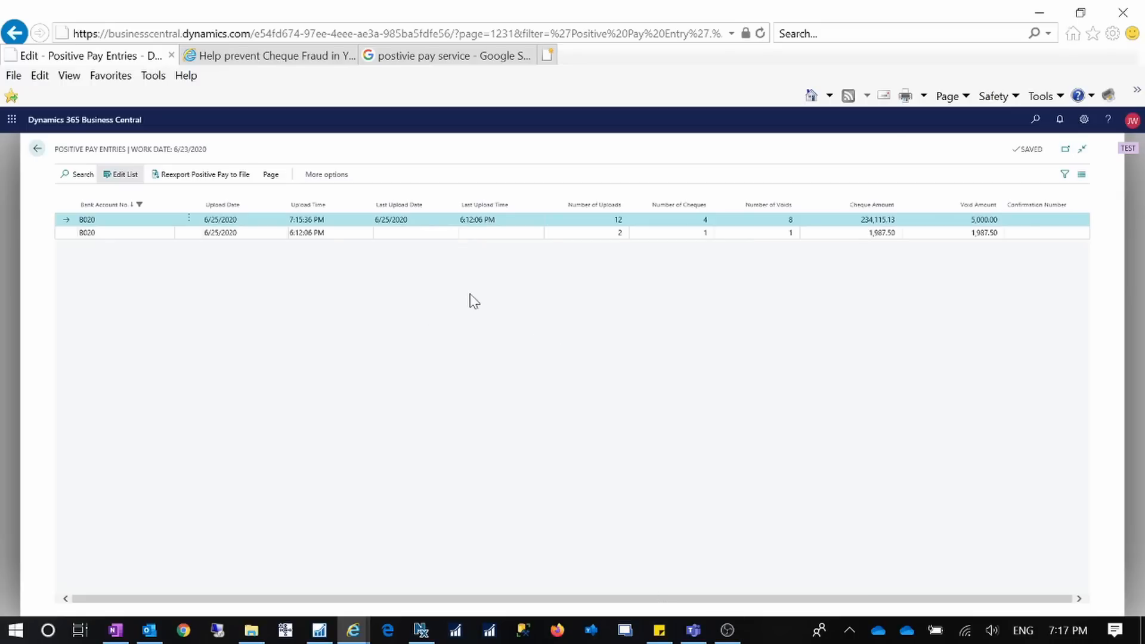
click(200, 183)
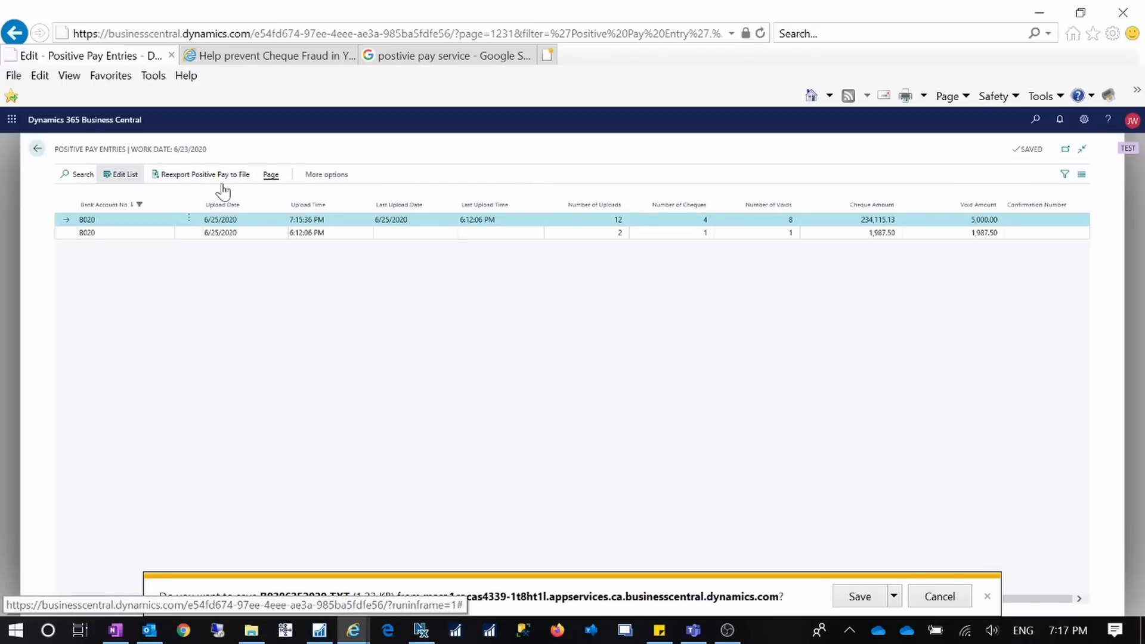
click(859, 597)
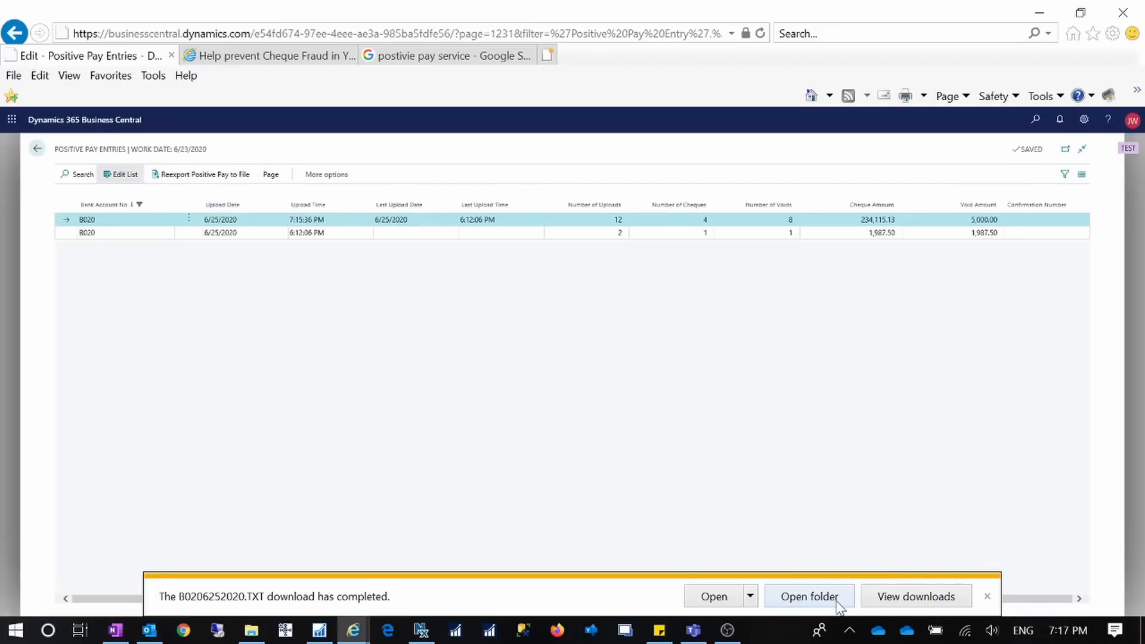
click(714, 598)
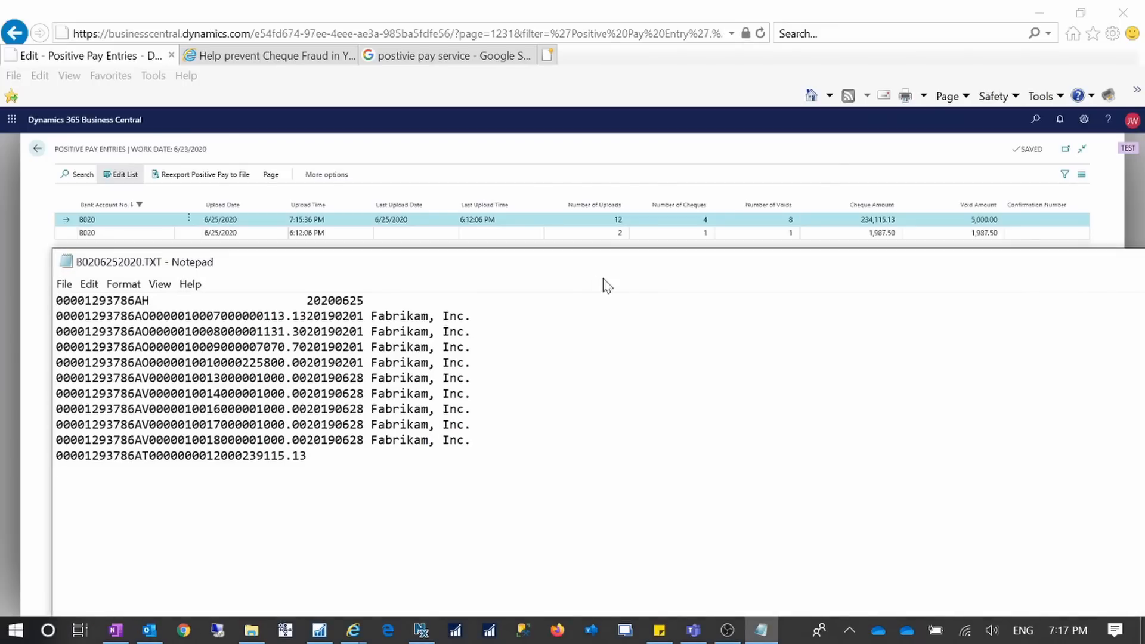
Step: Compare the cheque and void lines and the trailer total in B0206252020.TXT with the entry's amounts, and close the file
drag(429, 269, 452, 326)
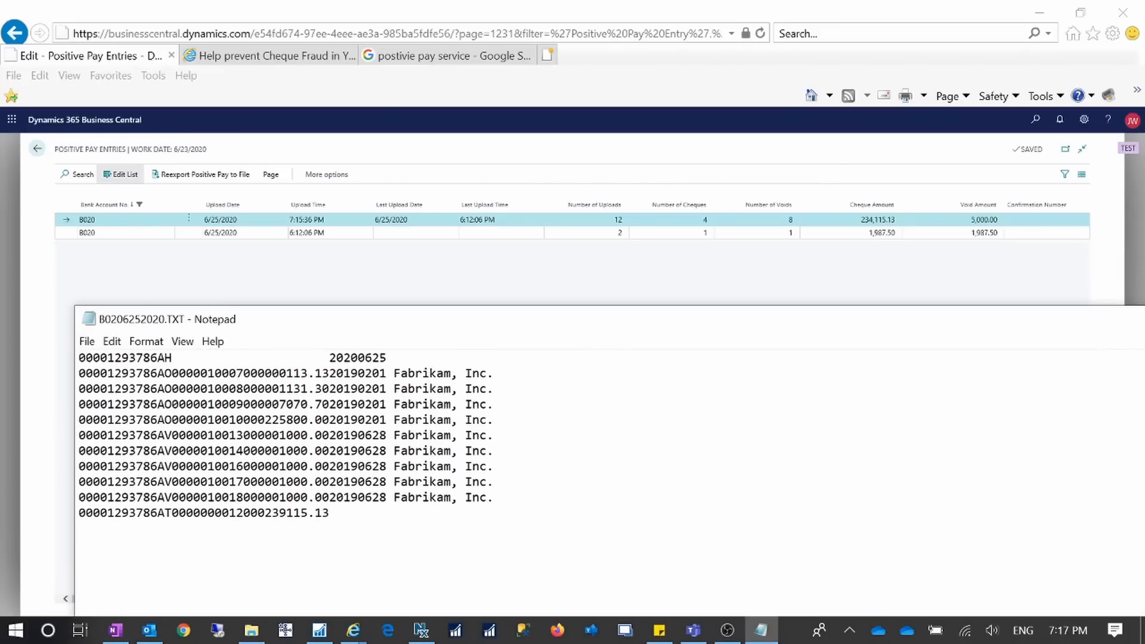
drag(164, 374, 488, 404)
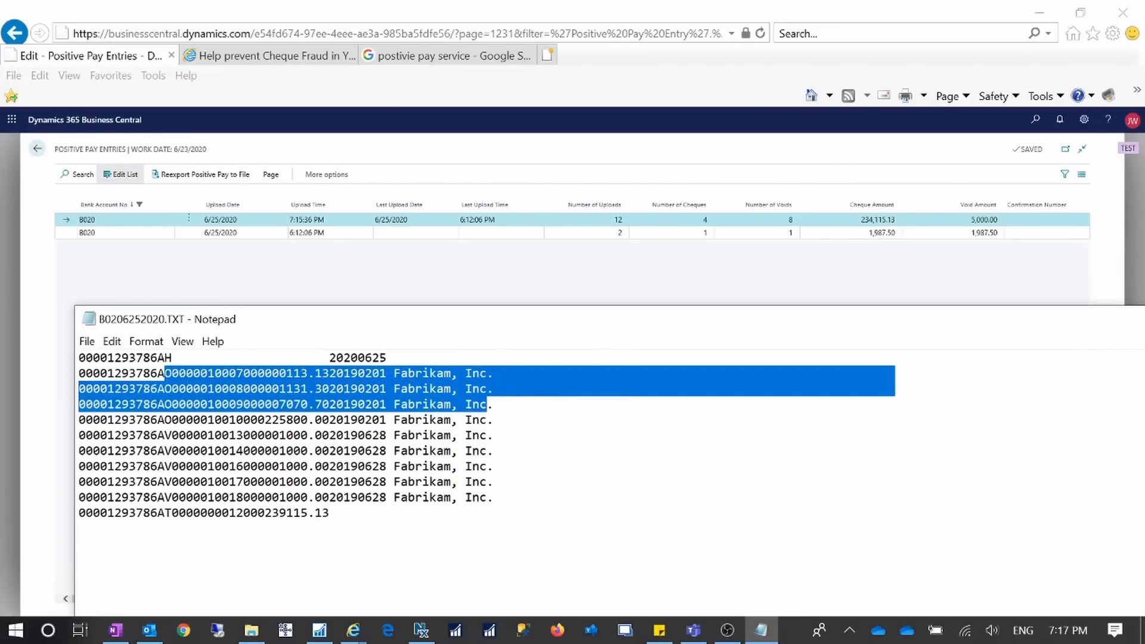
drag(79, 373, 523, 497)
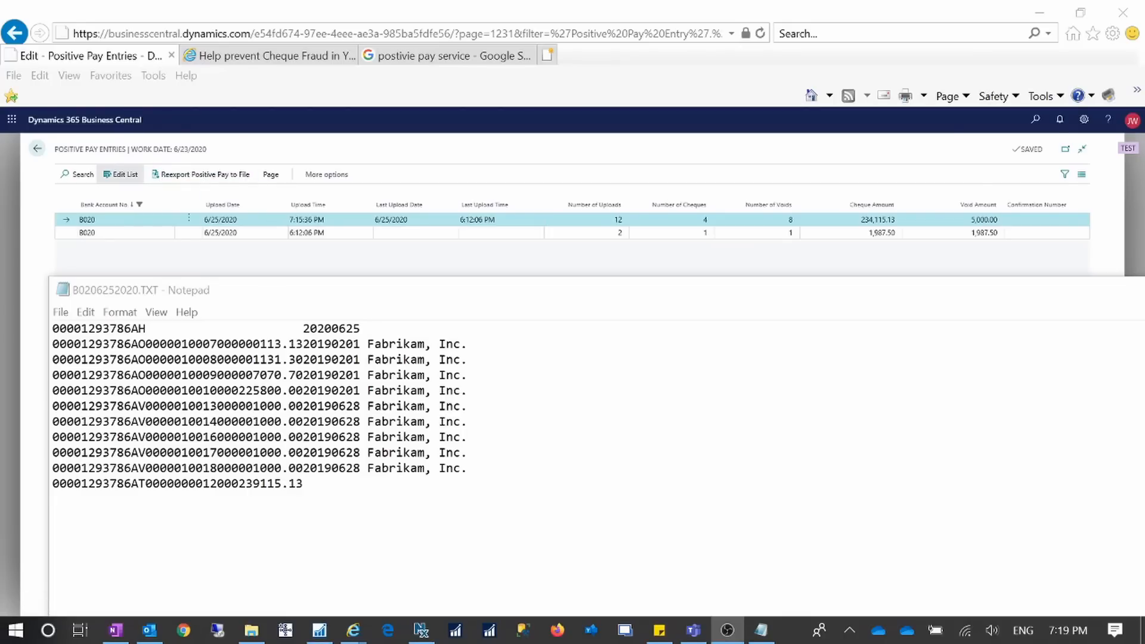
drag(239, 484, 318, 484)
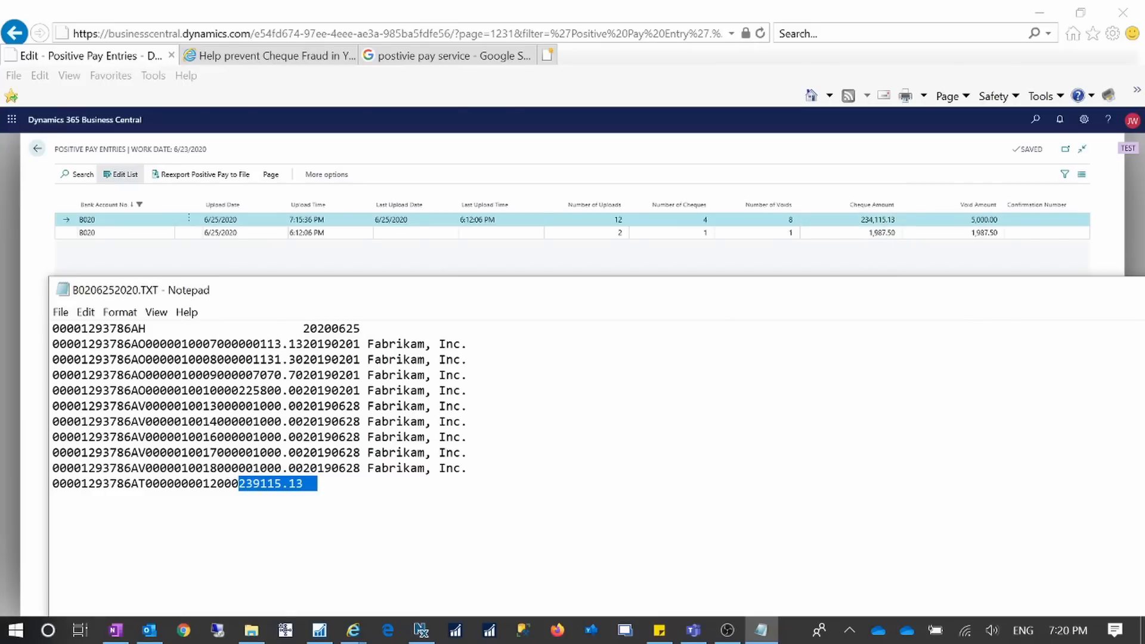
drag(608, 292, 12, 444)
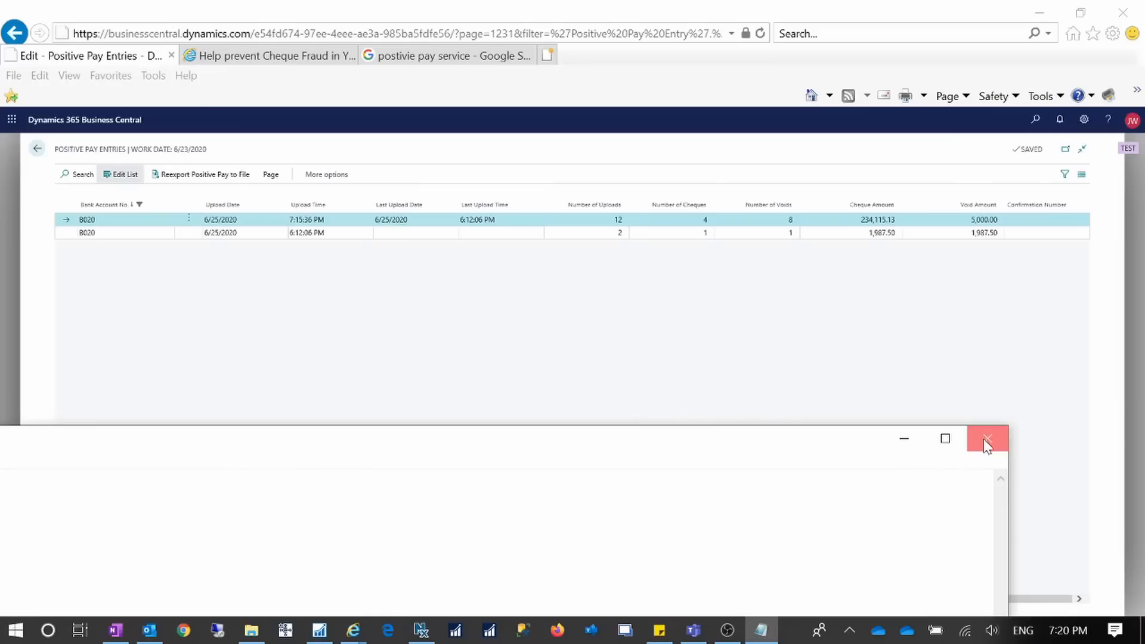
Step: Re-export the positive pay entry uploaded at 6:12:06 PM to a file, save it and open it in Notepad
click(163, 237)
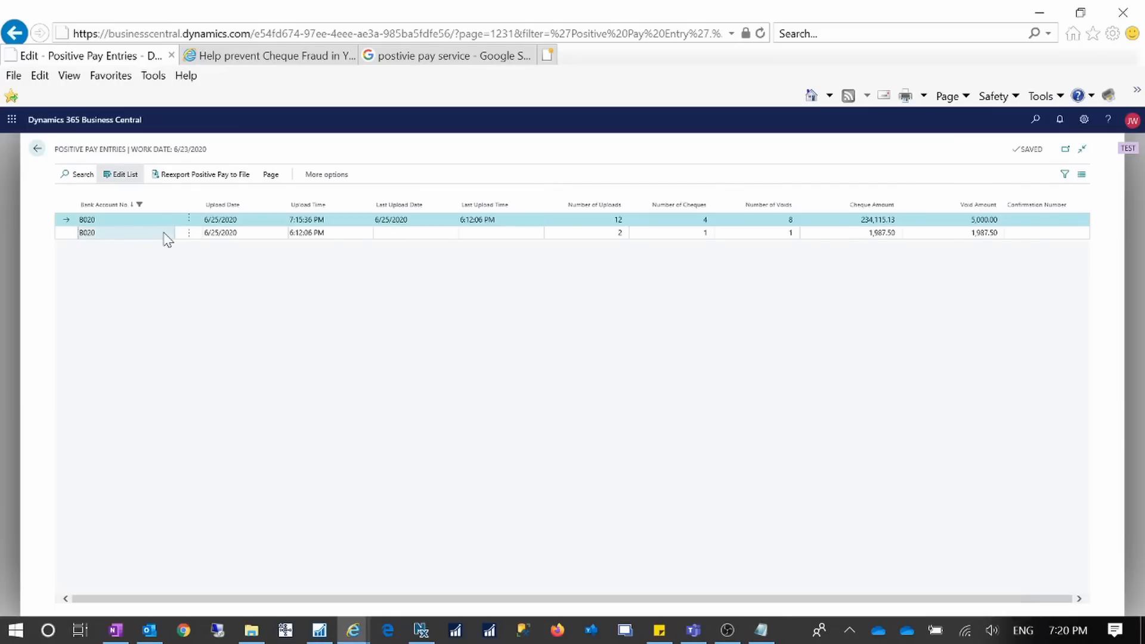
click(211, 179)
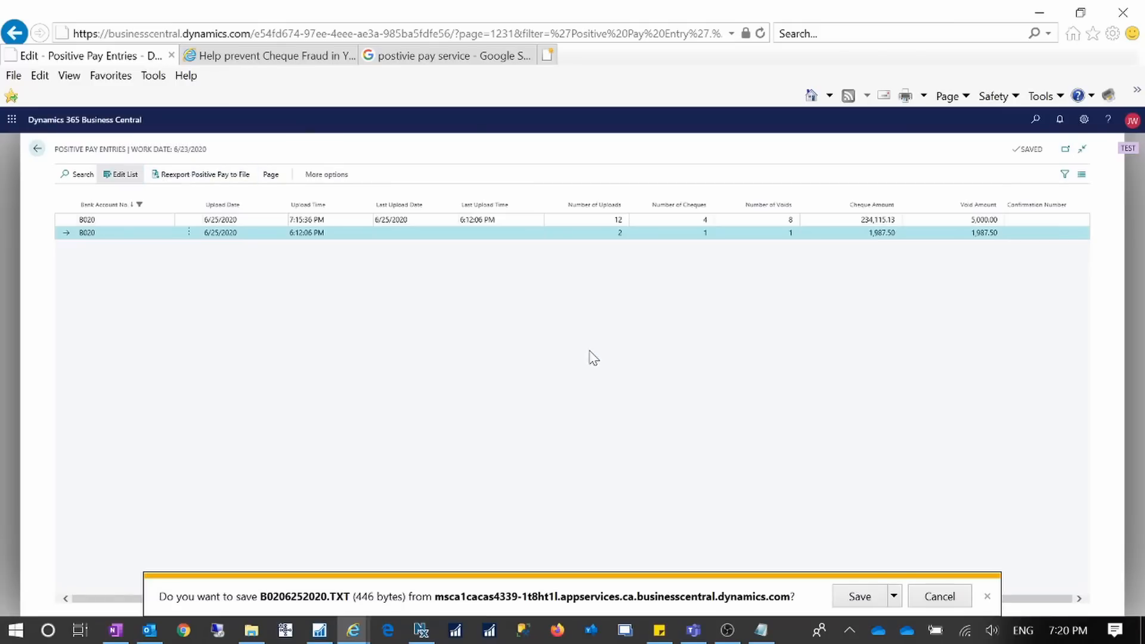
click(861, 597)
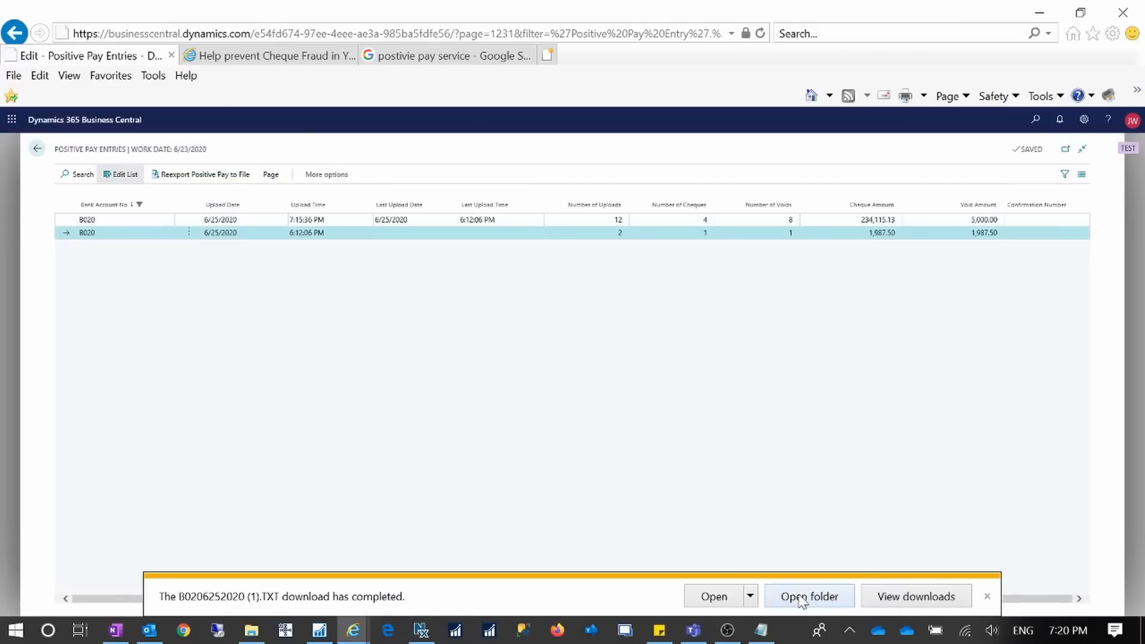
click(721, 598)
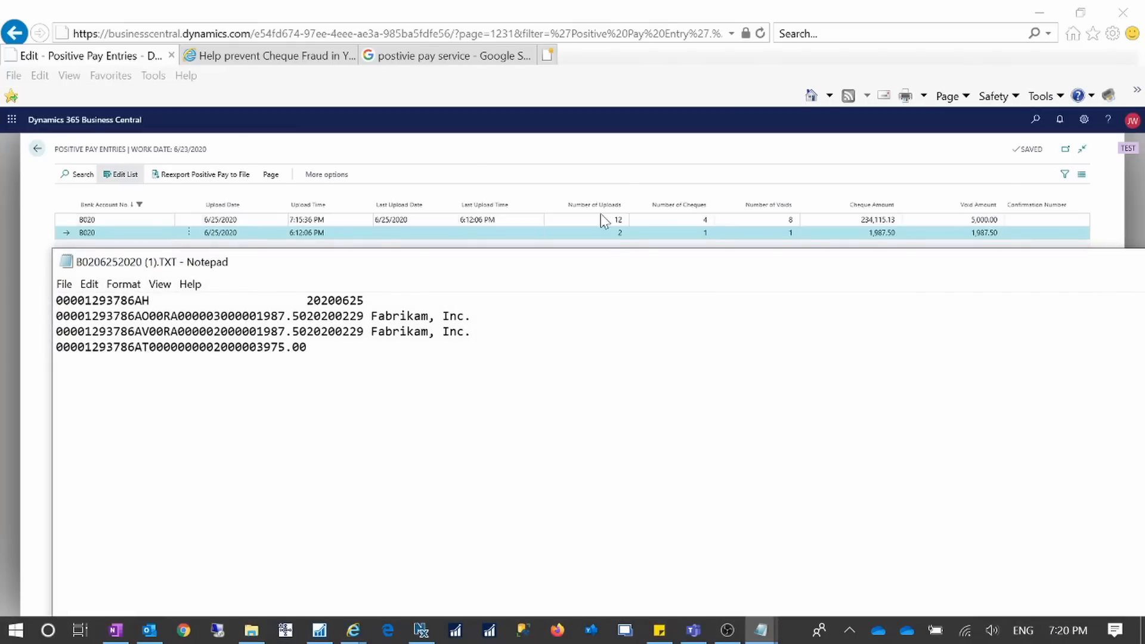
drag(601, 246, 601, 282)
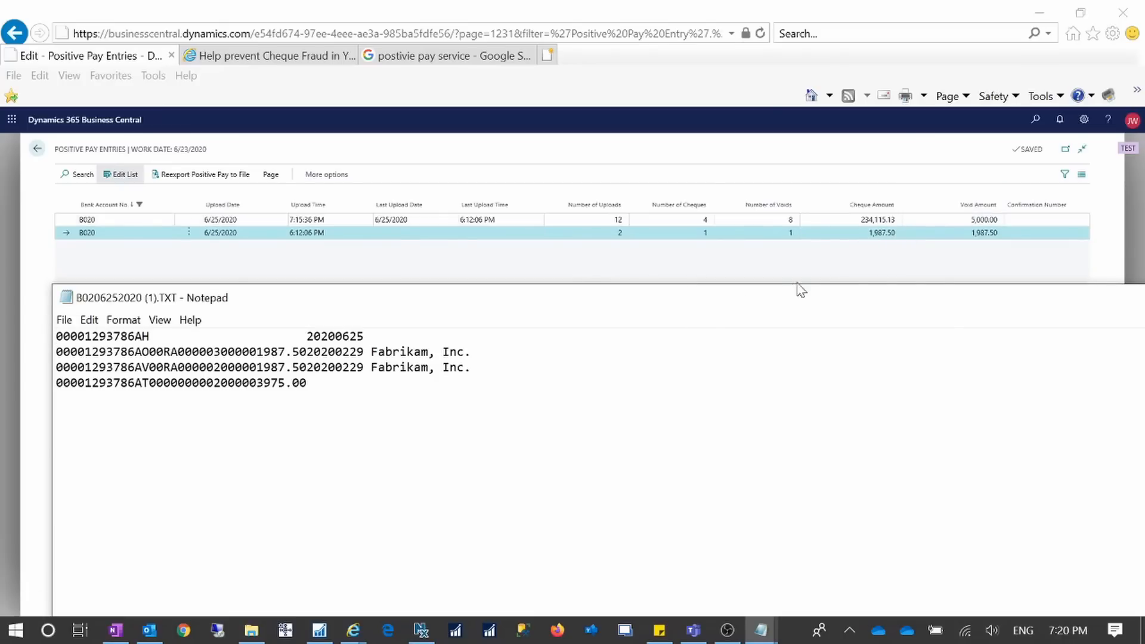
drag(257, 383, 306, 383)
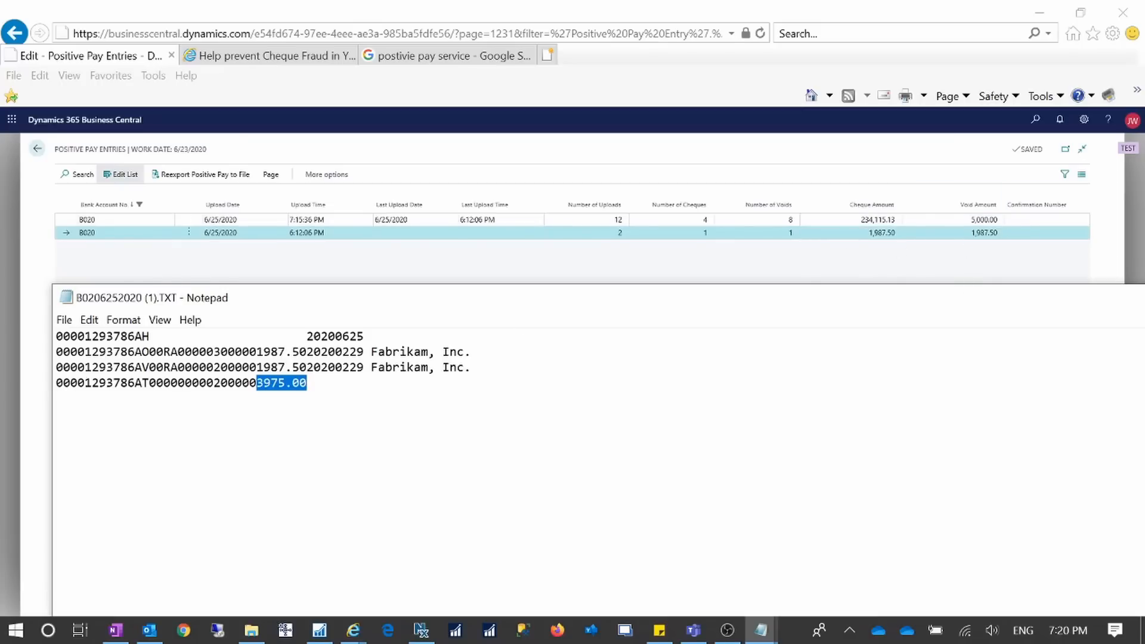
drag(257, 383, 321, 383)
drag(855, 307, 170, 315)
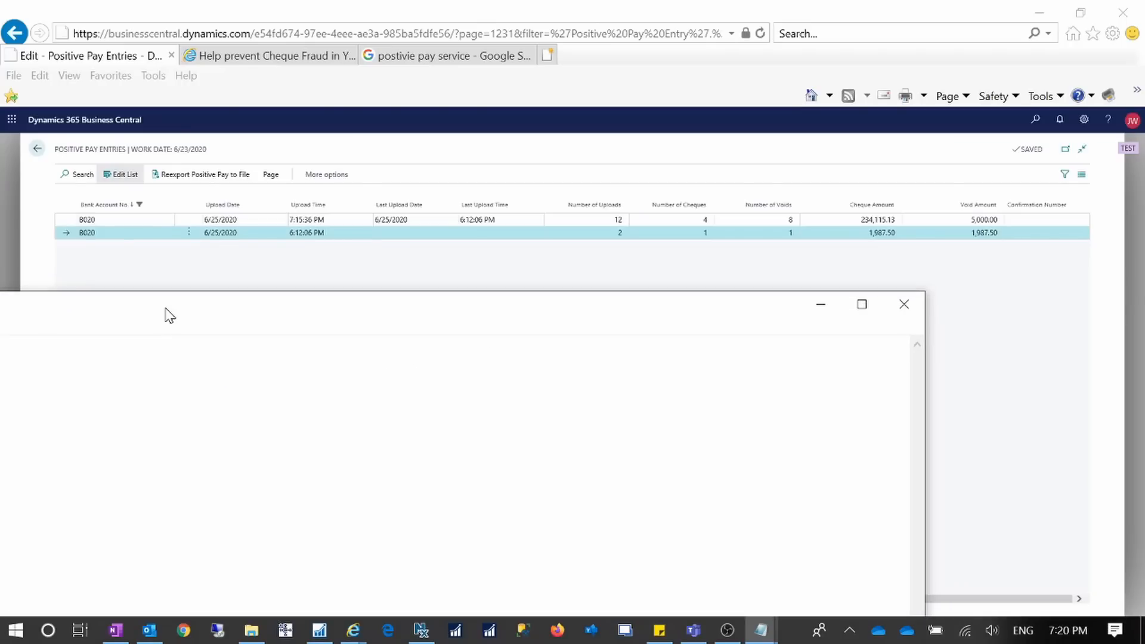
click(904, 304)
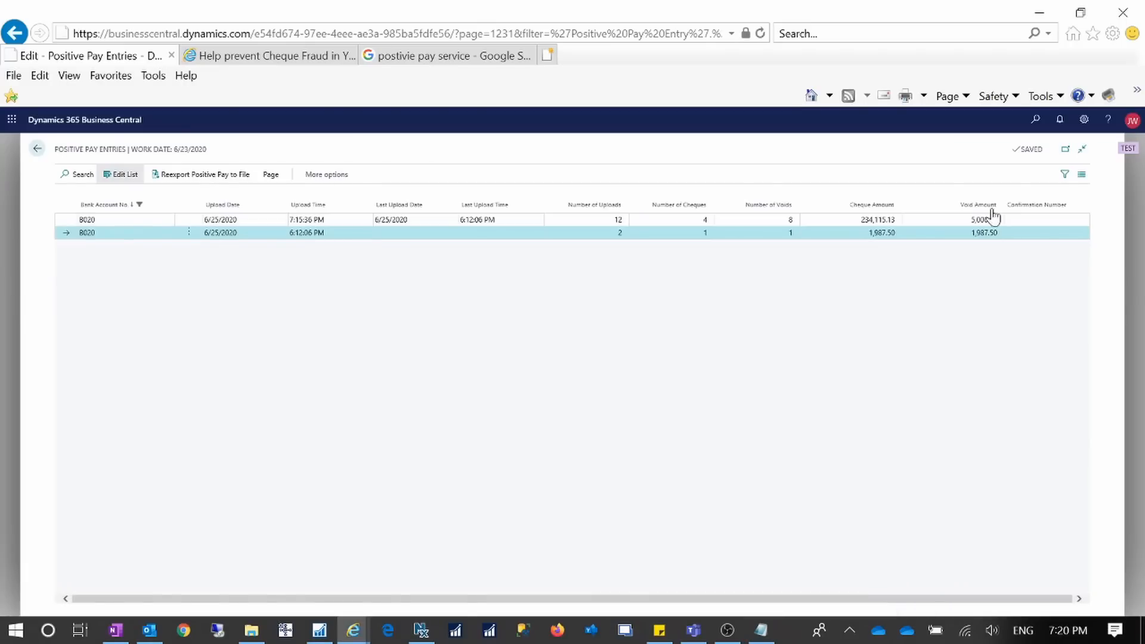
Step: Enter TEst1234 as the confirmation number of the 7:15:36 PM entry and return to the RBC bank account card
click(1034, 220)
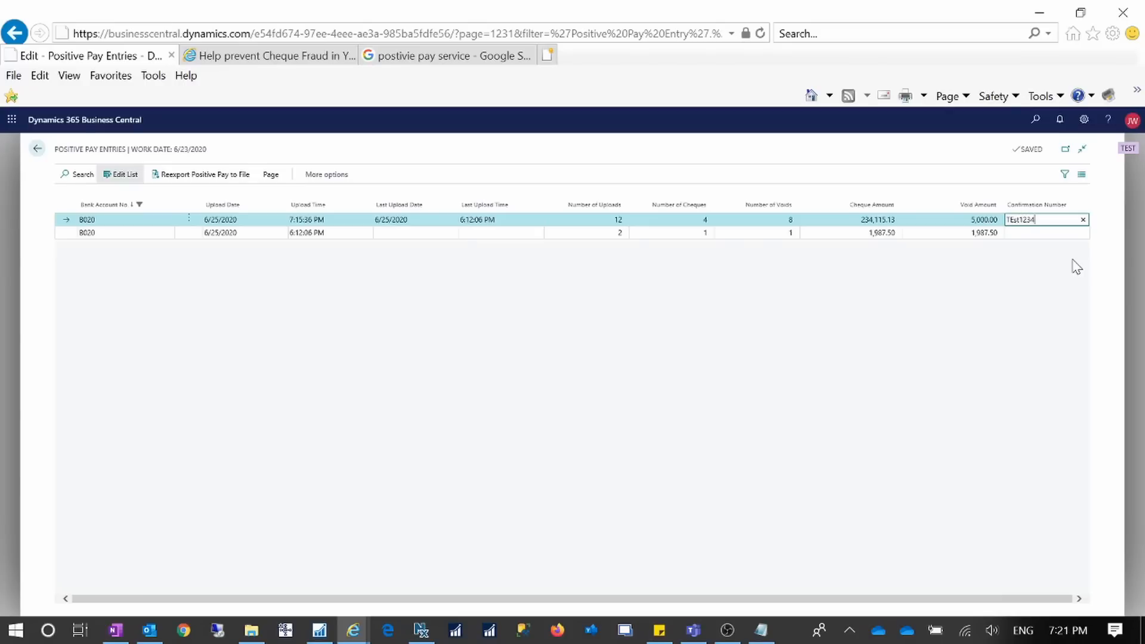
key(Return)
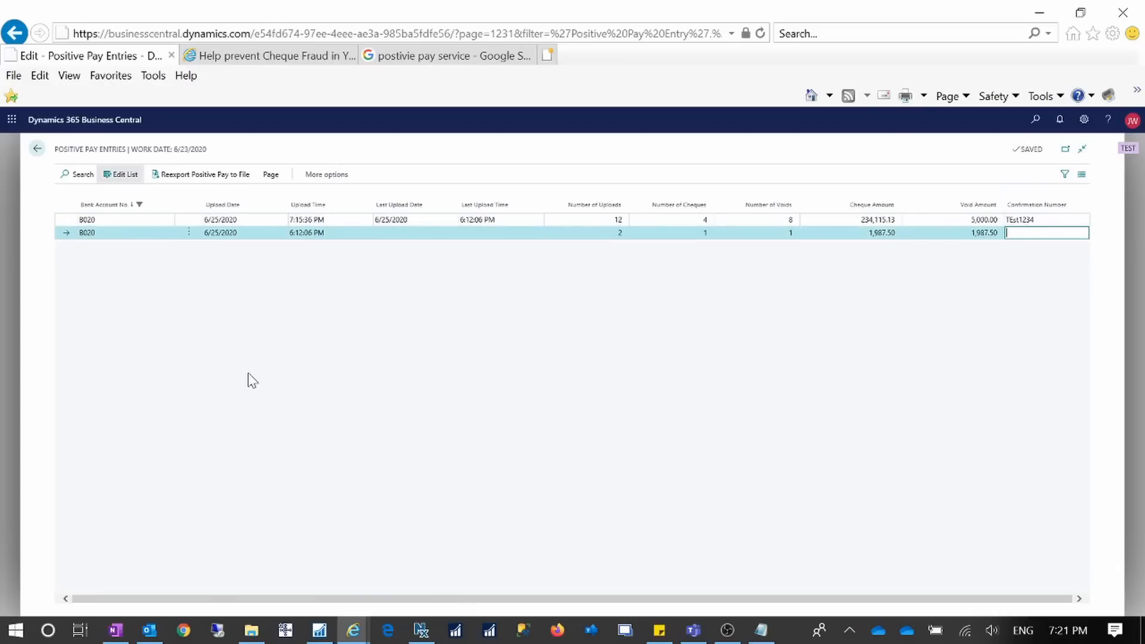
click(38, 150)
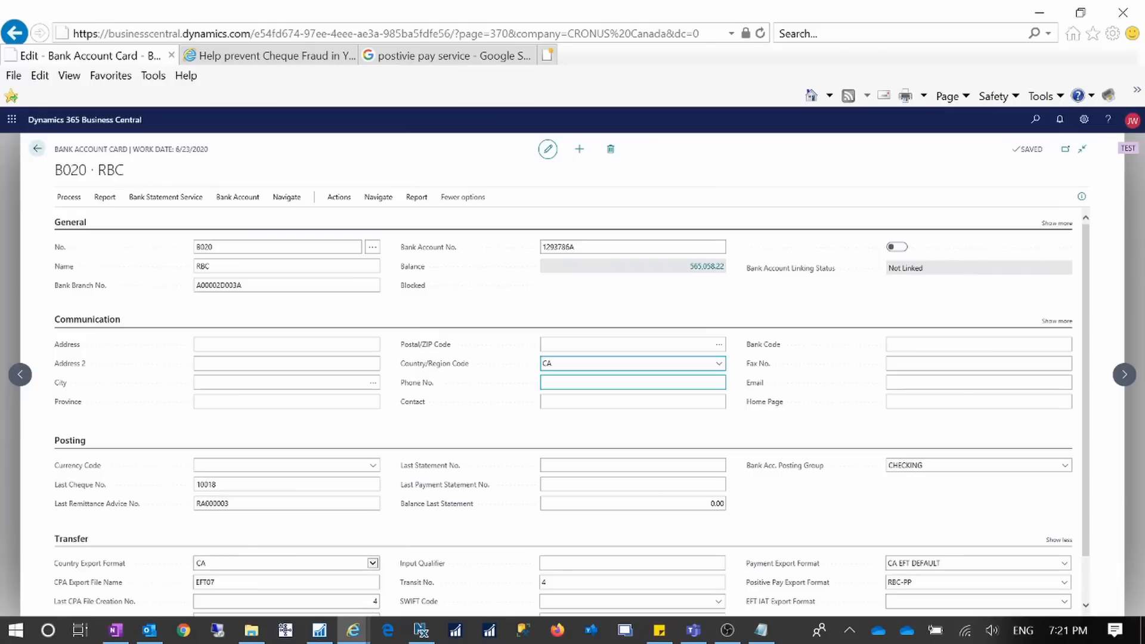
Step: Review the RBC card's transfer settings, check the Positive Pay Export page for remaining cheques, and return to the card
key(Tab)
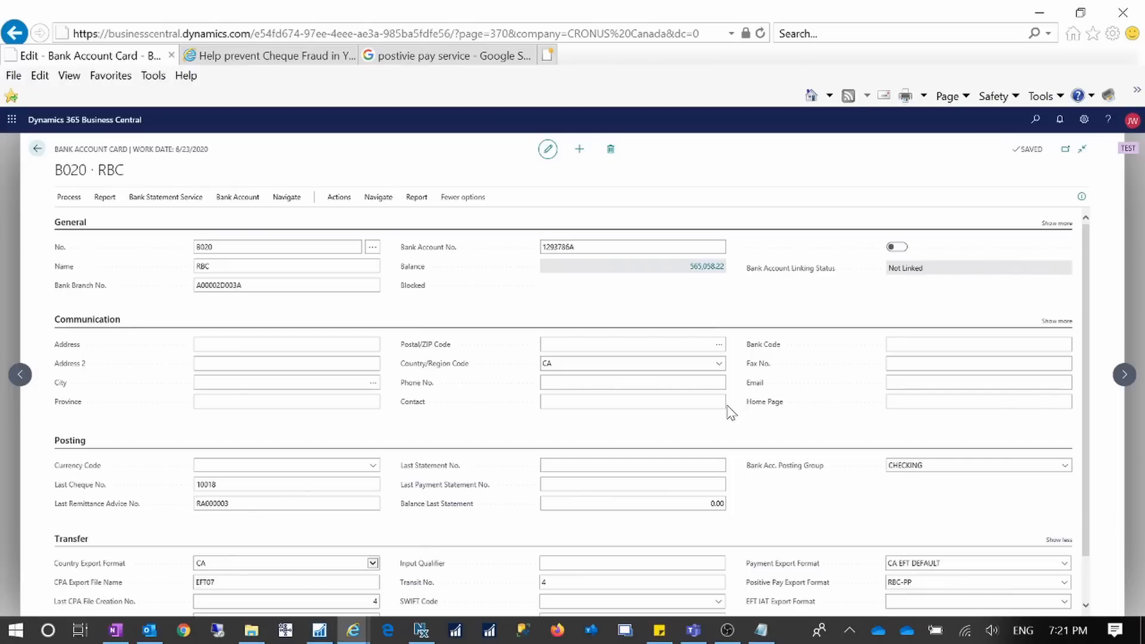
scroll(731, 411, down, 1)
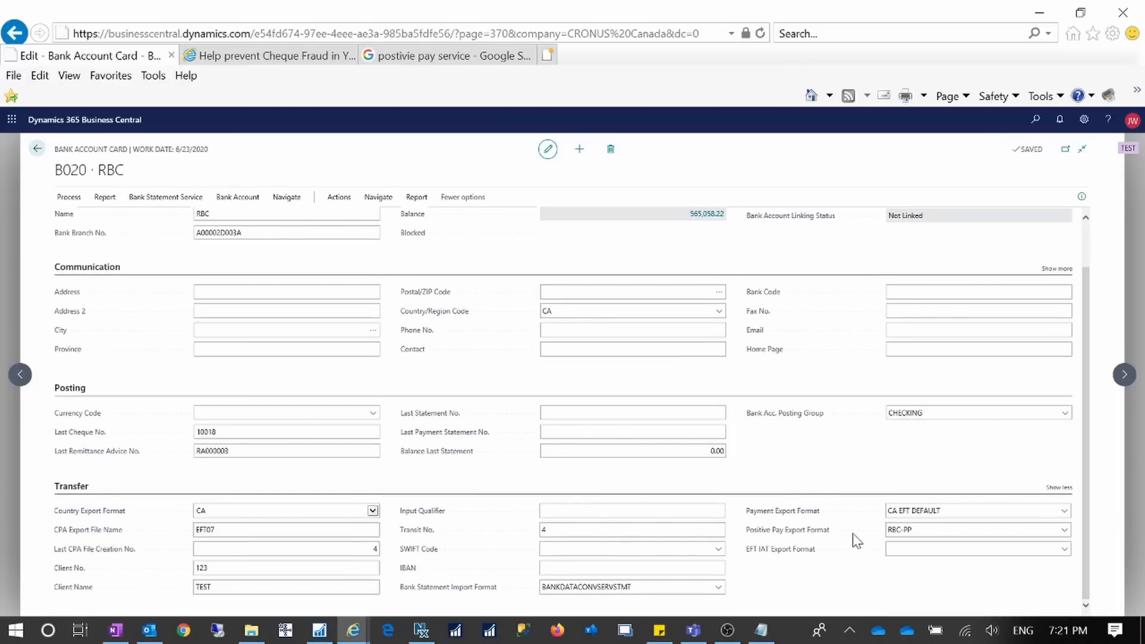
click(67, 198)
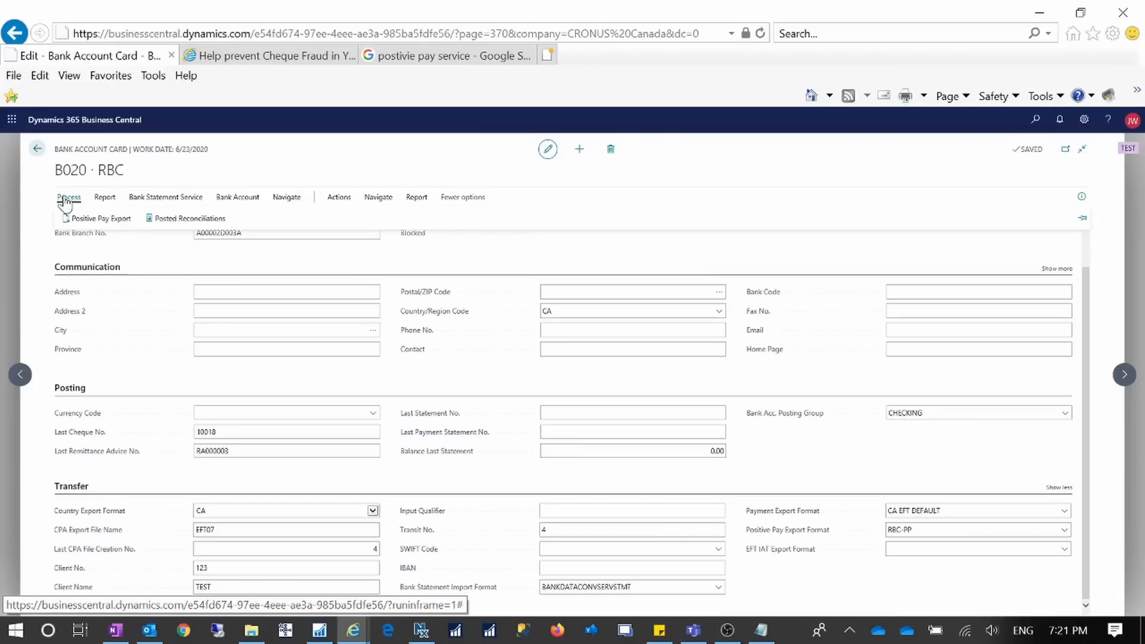
click(94, 230)
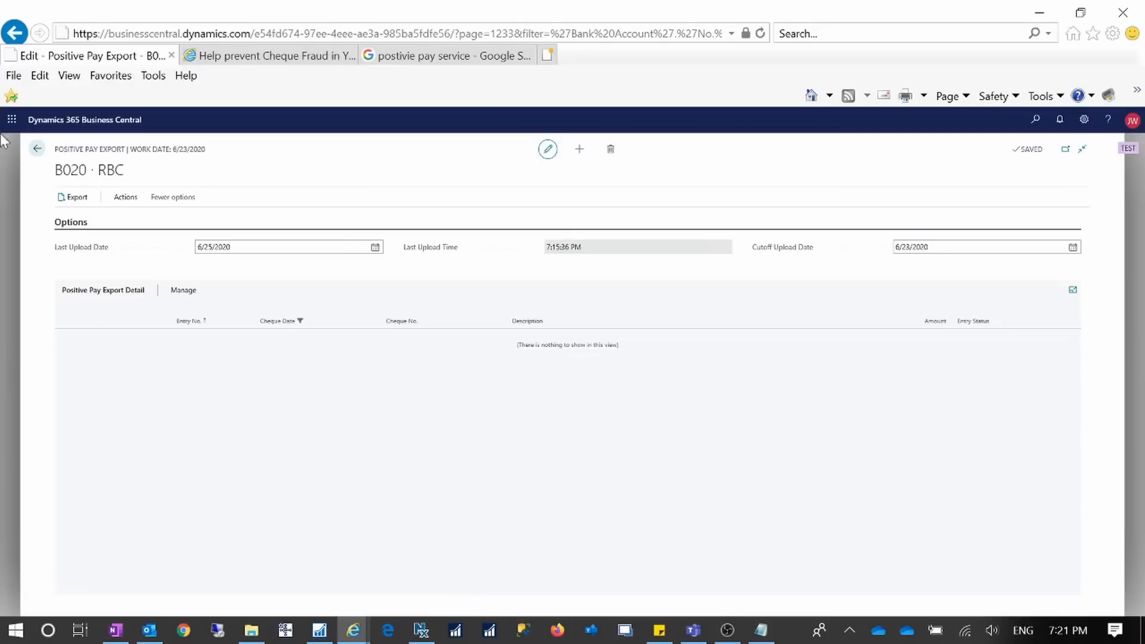
click(38, 149)
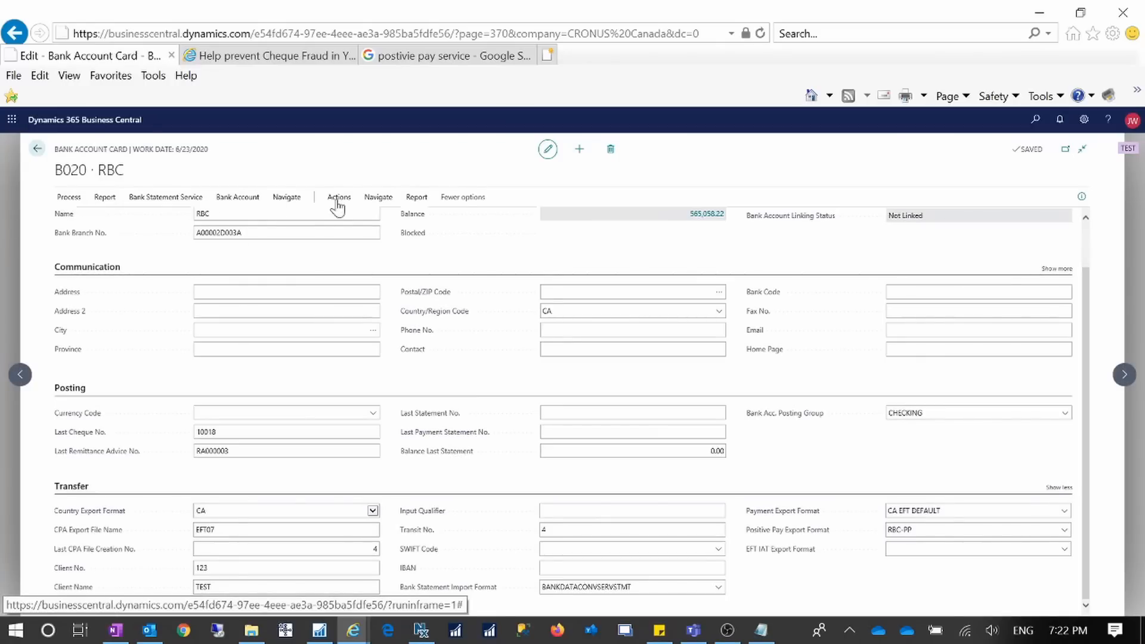
Step: Review the RBC account's Positive Pay Entries list once more and return to the bank account card
click(382, 203)
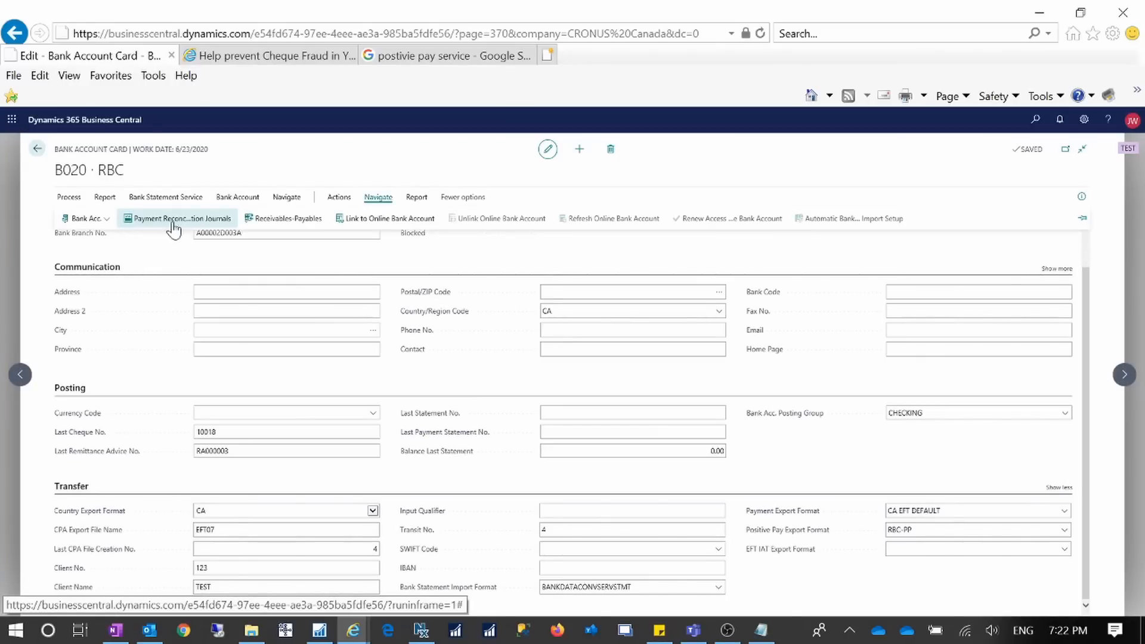
click(96, 221)
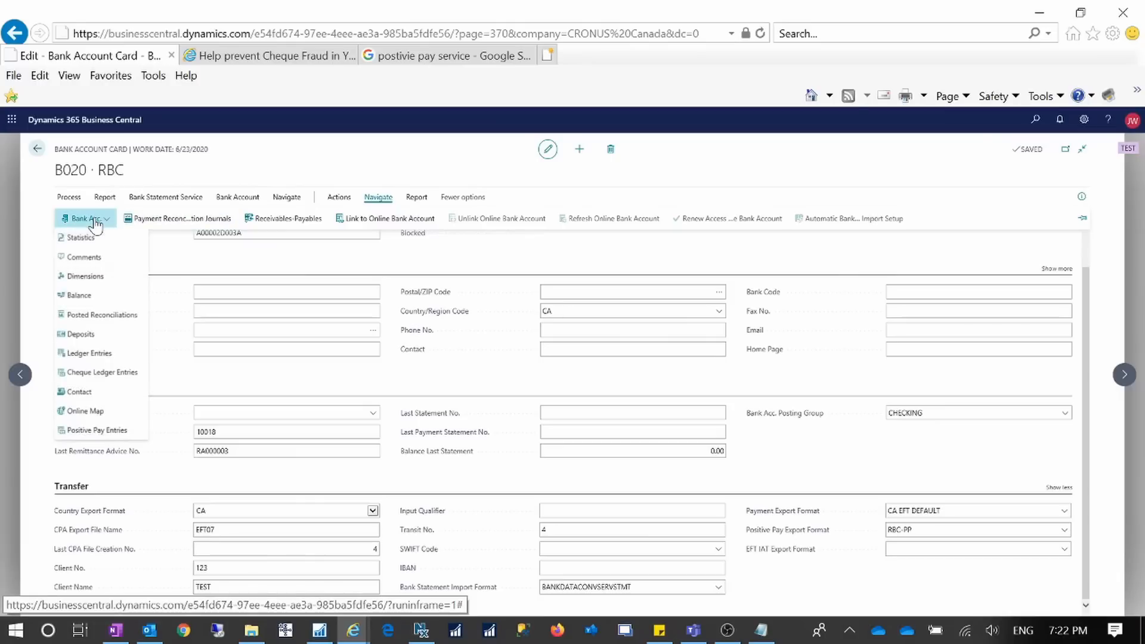
click(98, 431)
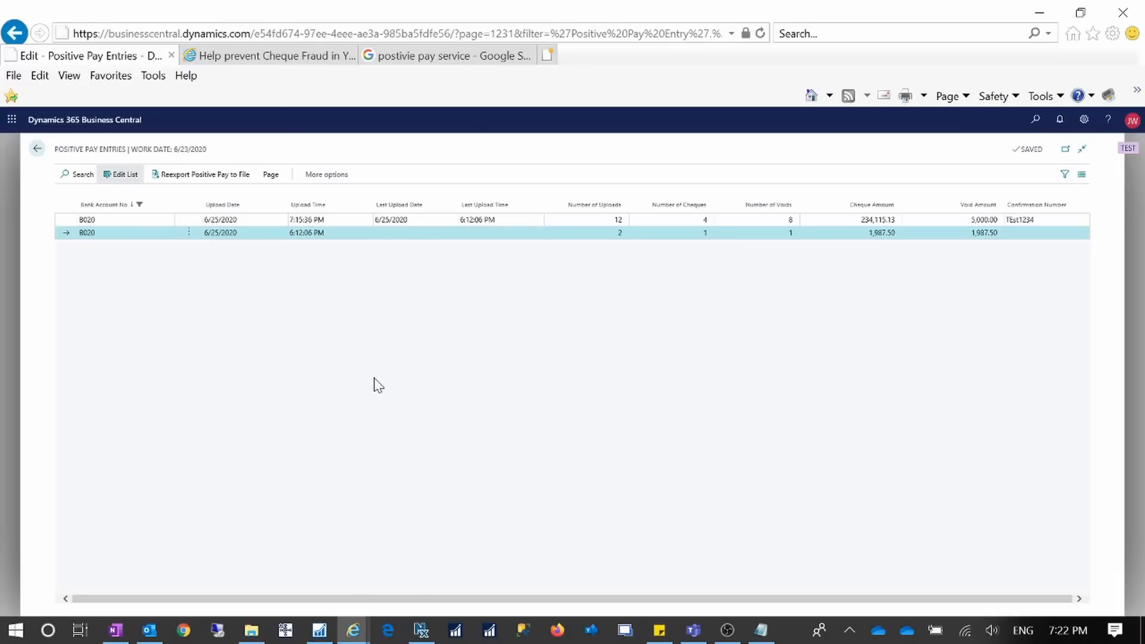
click(37, 151)
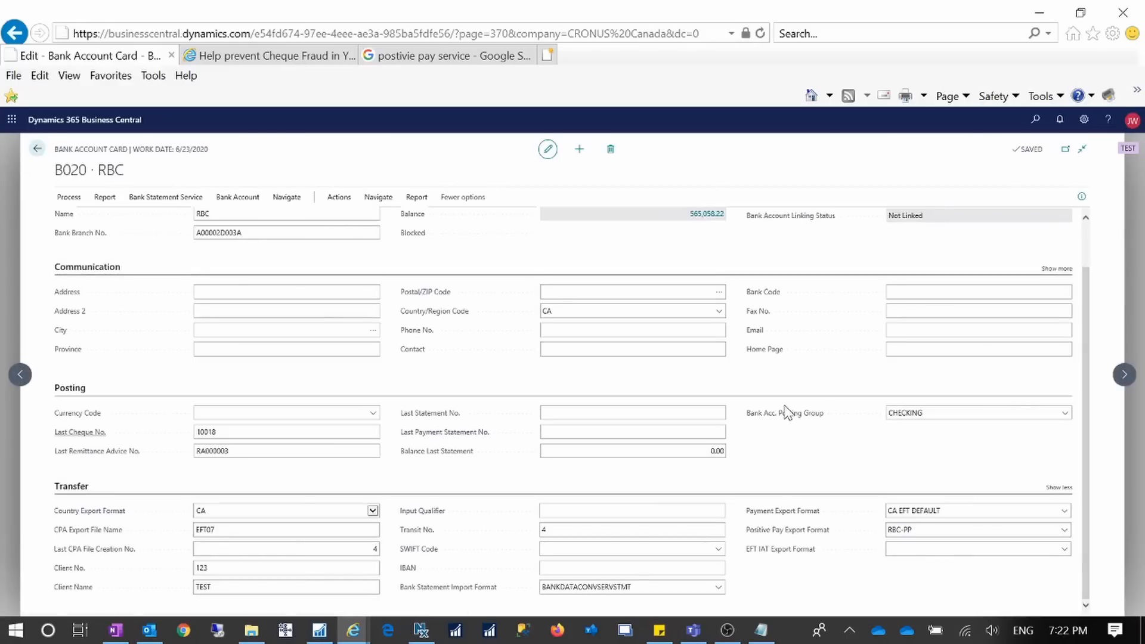